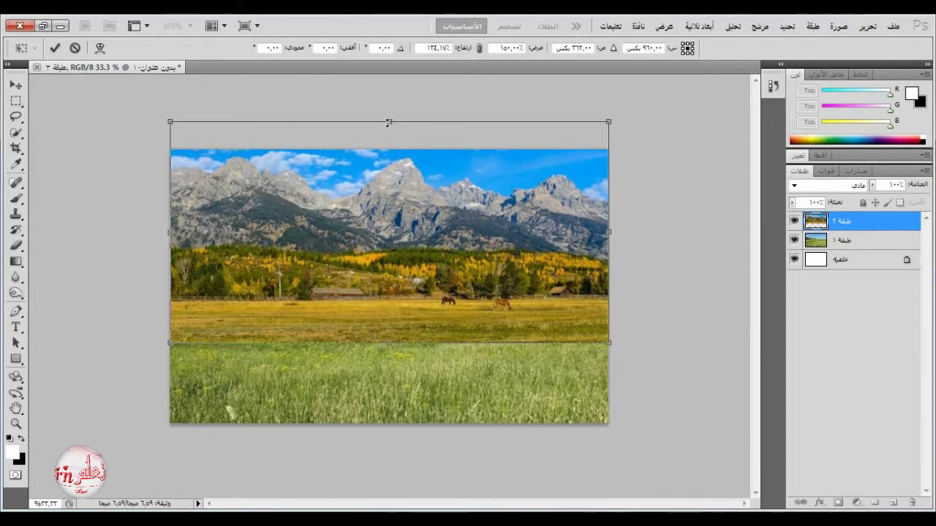
- Stretch the mountain layer downward to about 138% height, widen it slightly past the canvas's left edge, and apply the transform
left_click_drag(389, 342, 389, 348)
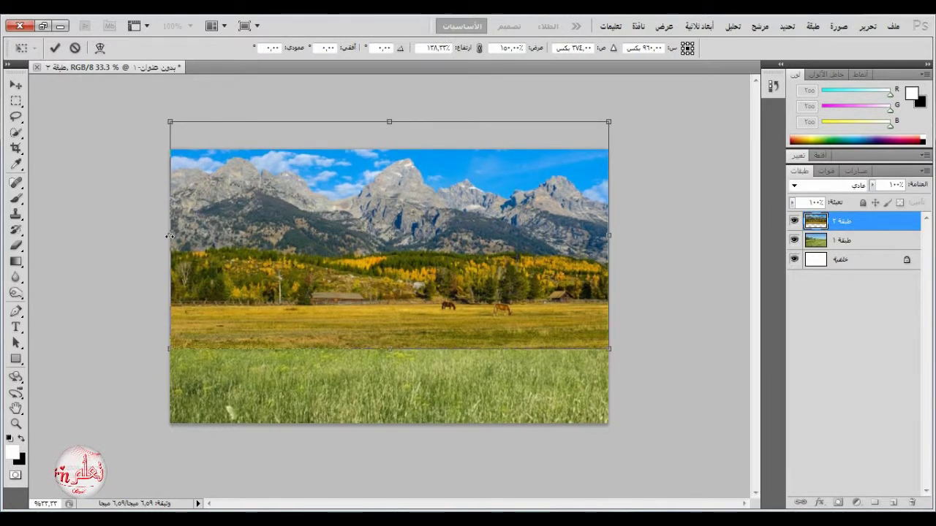
left_click_drag(169, 235, 164, 236)
left_click(54, 47)
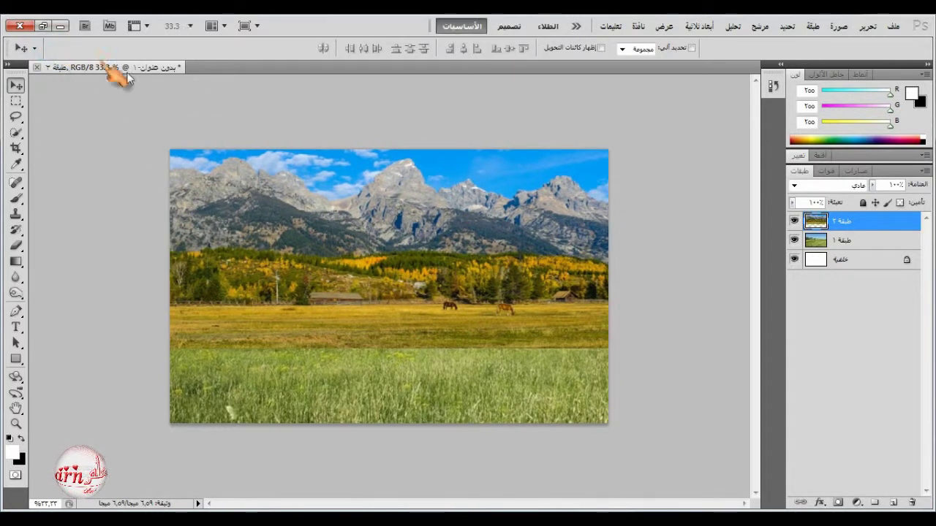
- Add a mask to the mountain layer and paint its lower field black with a soft 352 px brush at 100% flow, blending it into the grass
left_click(838, 503)
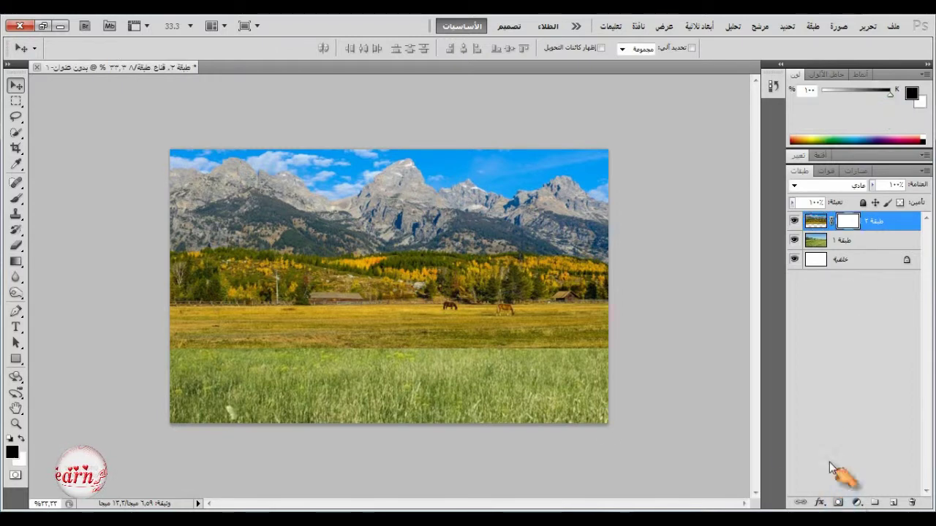
left_click(16, 198)
left_click_drag(384, 50, 425, 62)
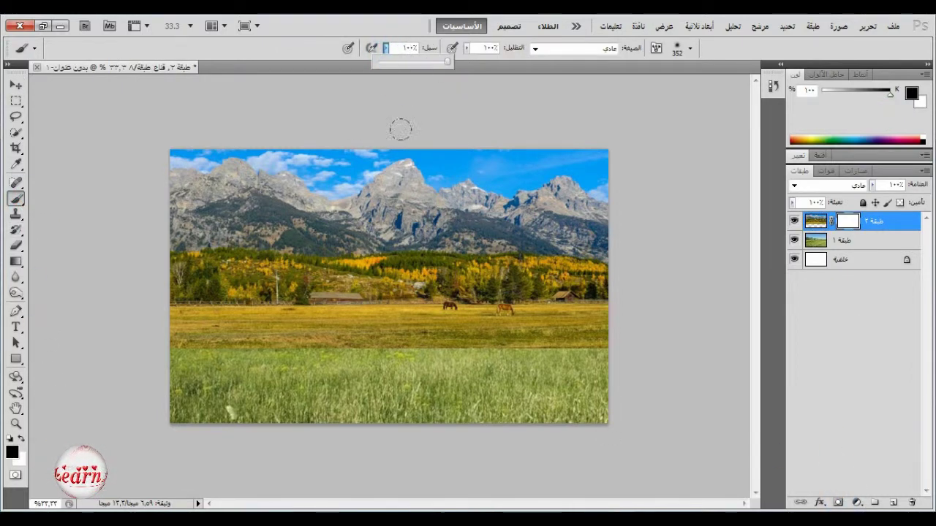
left_click_drag(307, 342, 212, 339)
left_click_drag(333, 340, 553, 342)
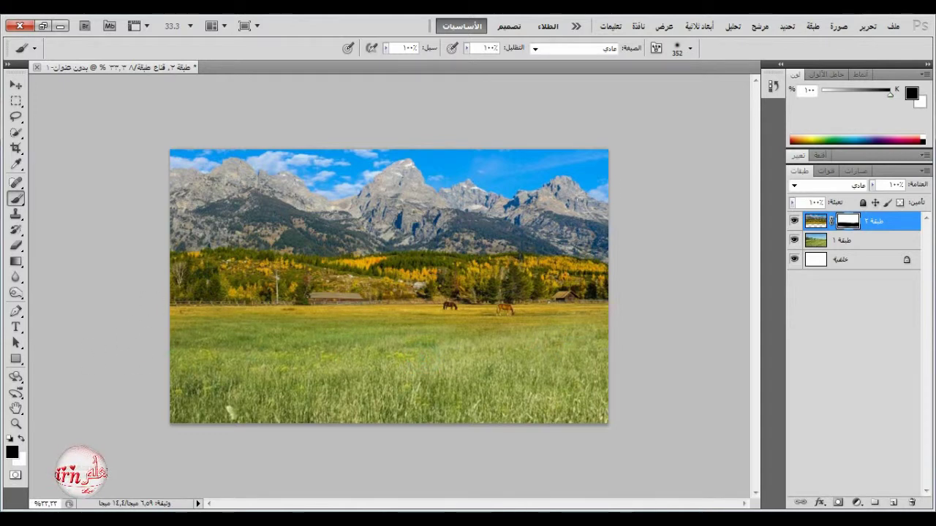
- Select the sky above the peaks with the Quick Selection tool, subtracting the mountain areas from the selection
left_click(15, 133)
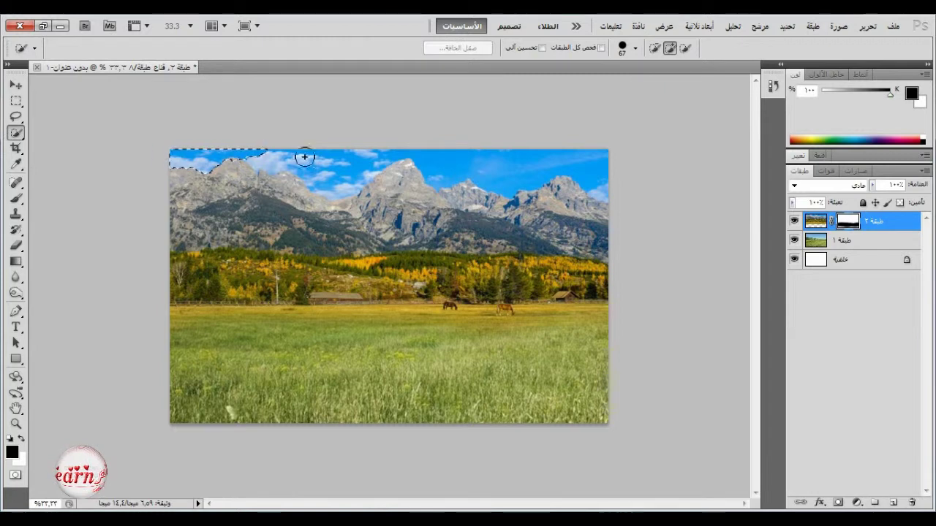
left_click_drag(304, 157, 348, 186)
mouse_move(493, 163)
left_mouse_down()
mouse_move(606, 163)
mouse_move(614, 188)
left_mouse_up()
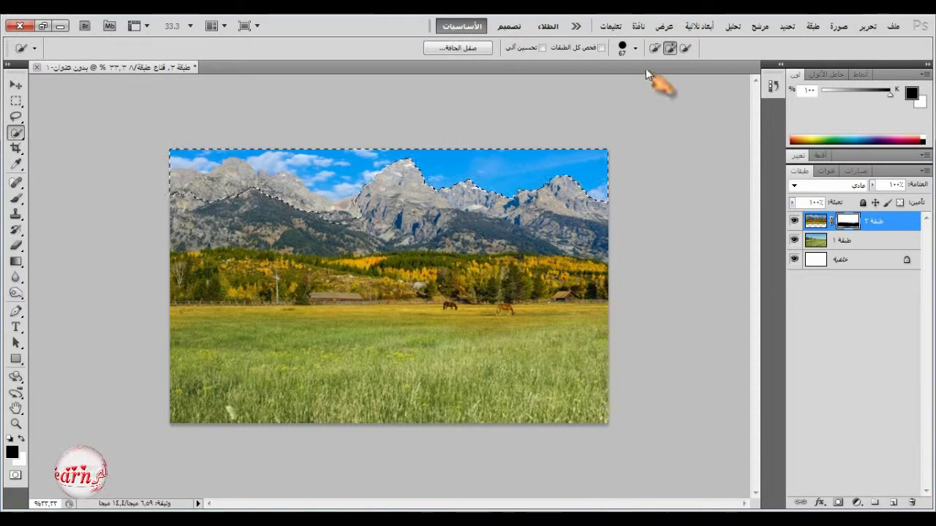
key("alt")
mouse_move(190, 190)
left_mouse_down()
mouse_move(301, 198)
mouse_move(326, 213)
left_mouse_up()
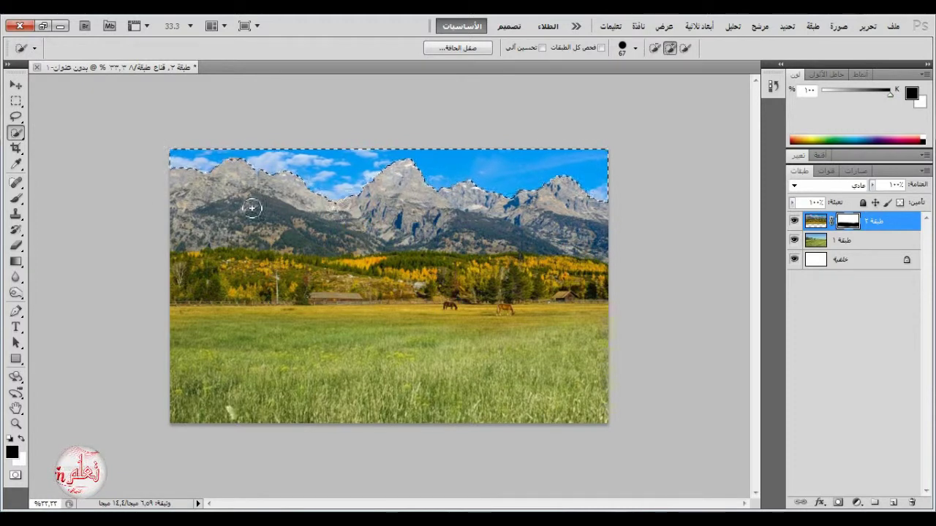
- Paint black over the selected sky on the mask with the brush at 26% flow, and compare with the layer hidden and shown
left_click(16, 198)
left_click(385, 47)
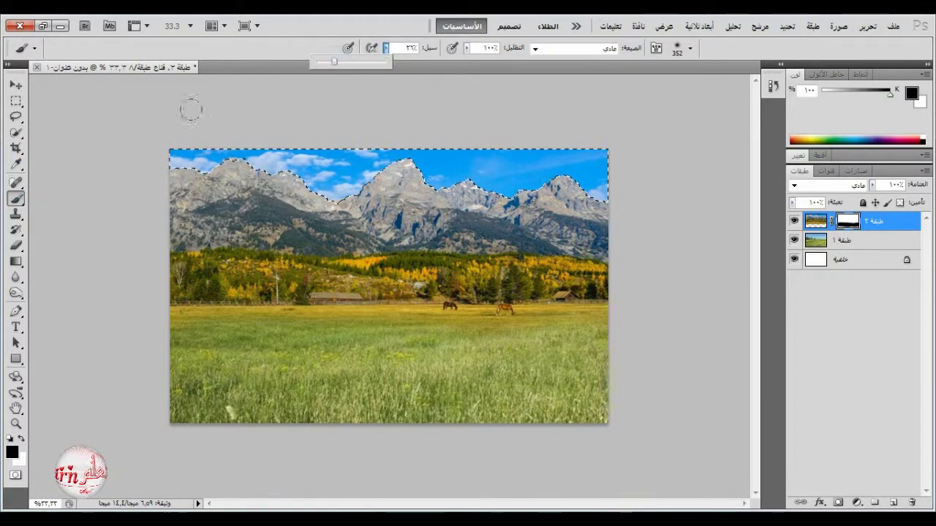
left_click(144, 128)
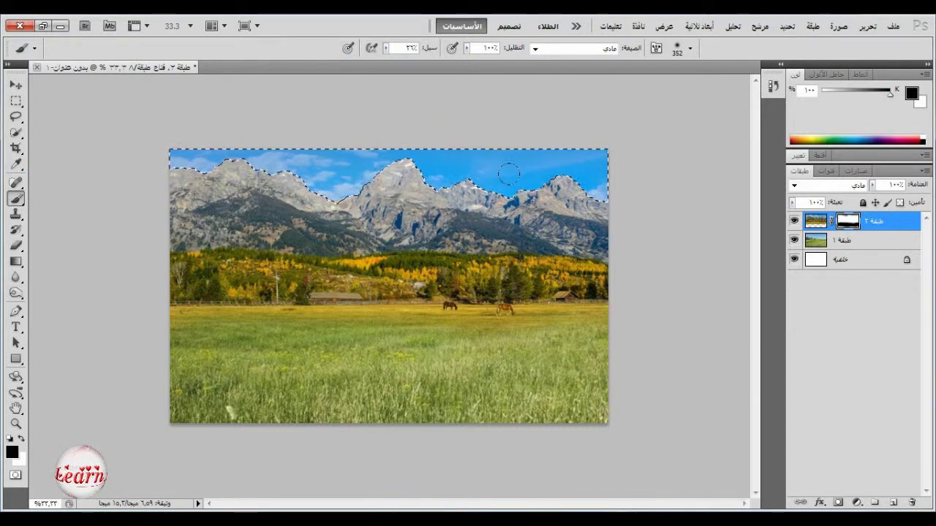
left_click(794, 221)
left_click(795, 222)
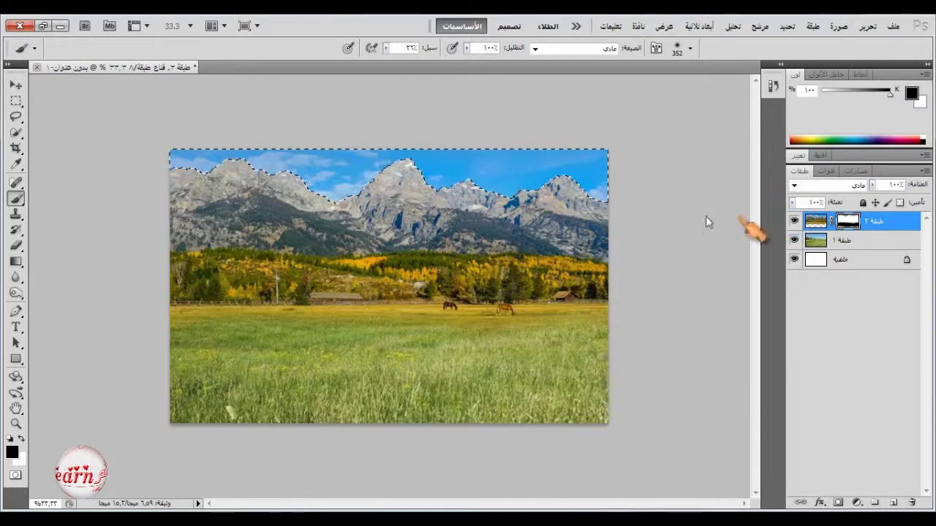
- Clear the sky selection and merge the masked mountain layer down into the meadow layer
left_click(15, 101)
left_click(82, 149)
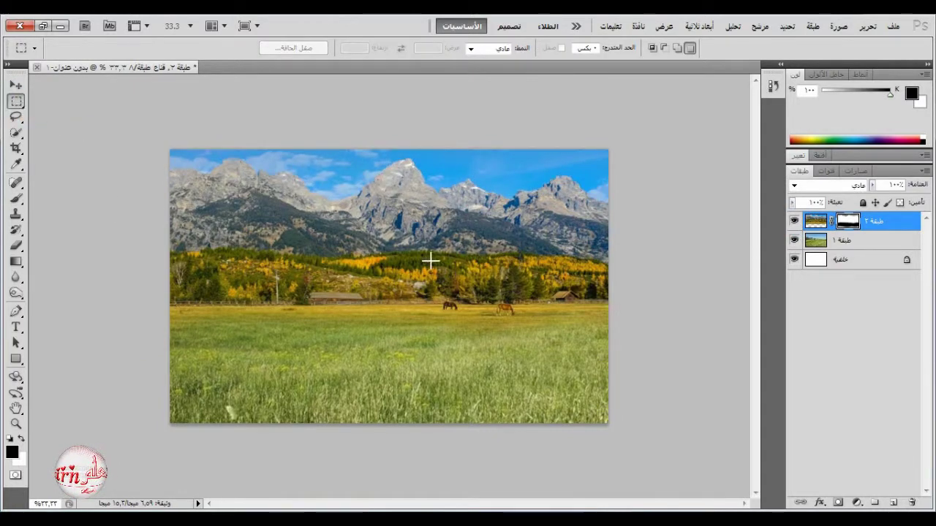
right_click(895, 222)
left_click(888, 359)
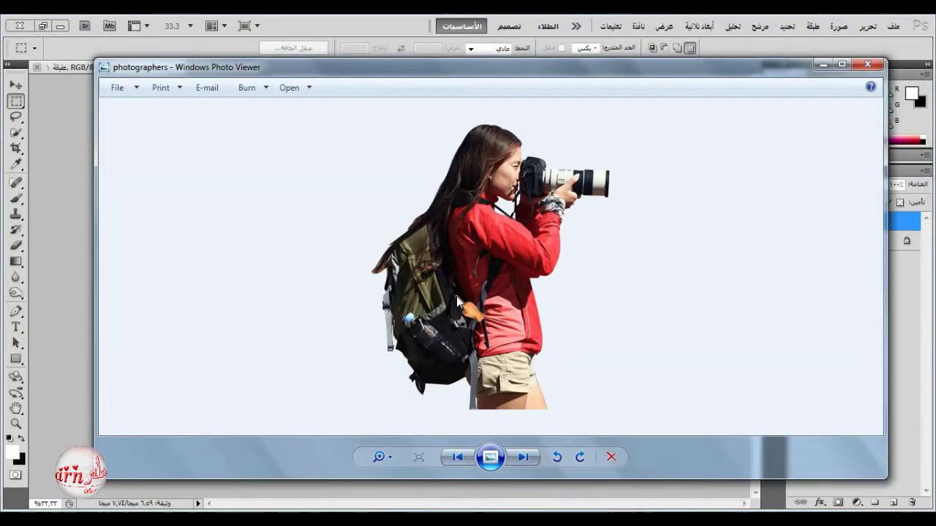
- Open photographers.png in Photoshop and move the photographer cutout into the landscape composition, on the left side of the meadow
right_click(457, 299)
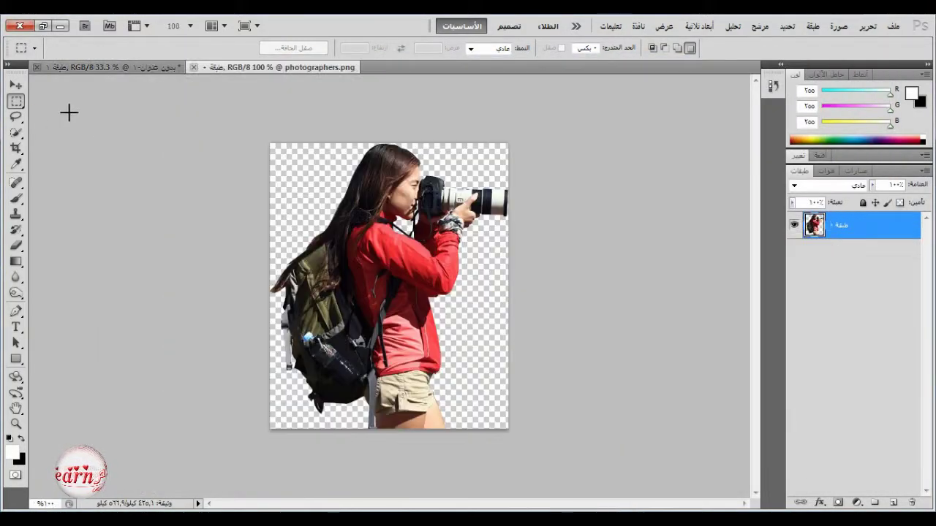
left_click(15, 85)
left_click_drag(368, 192, 227, 335)
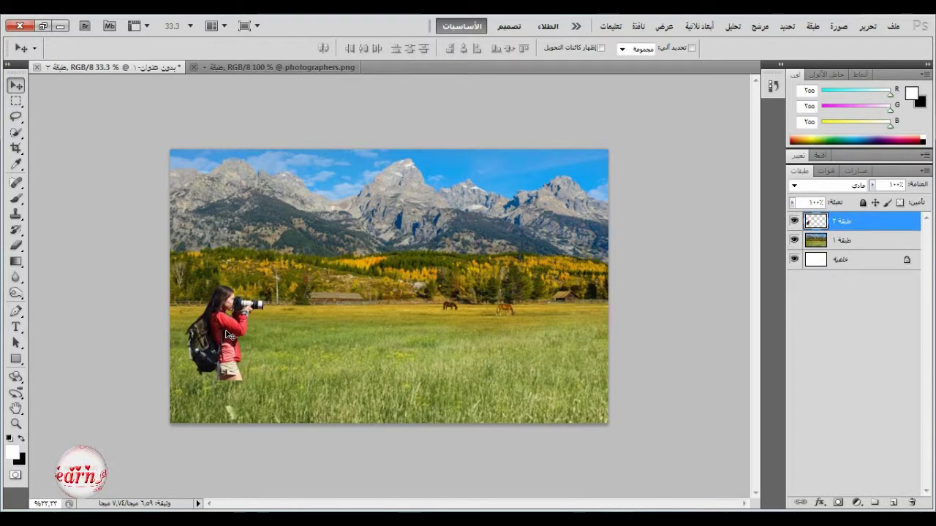
- Rotate the photographer layer slightly counterclockwise and apply the transform
left_click(867, 26)
left_click(819, 303)
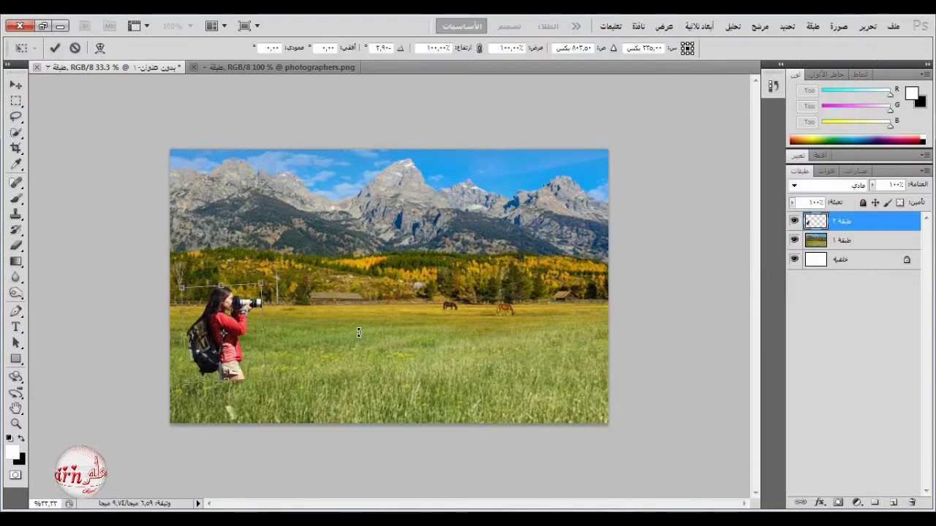
left_click_drag(359, 330, 362, 334)
left_click(54, 48)
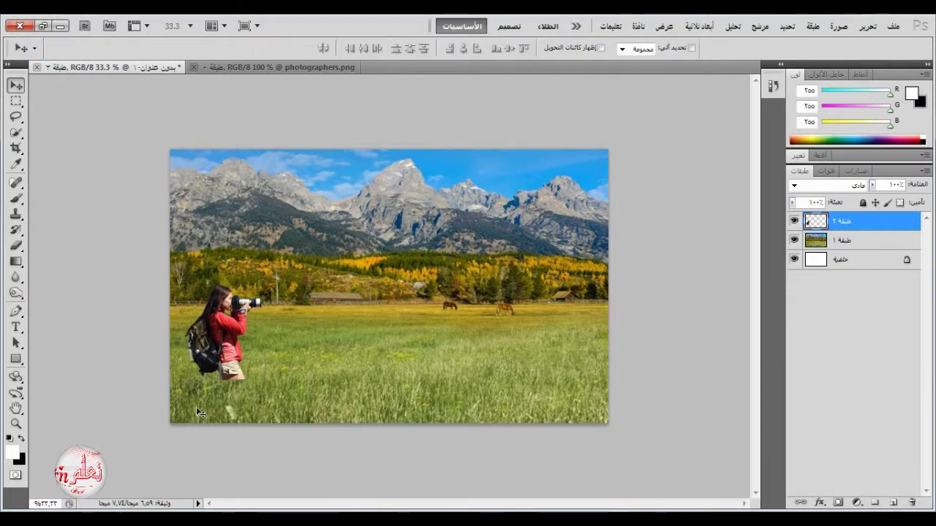
- Add a layer mask to the photographer layer
scroll(203, 416, "up", 6)
scroll(203, 415, "down", 1)
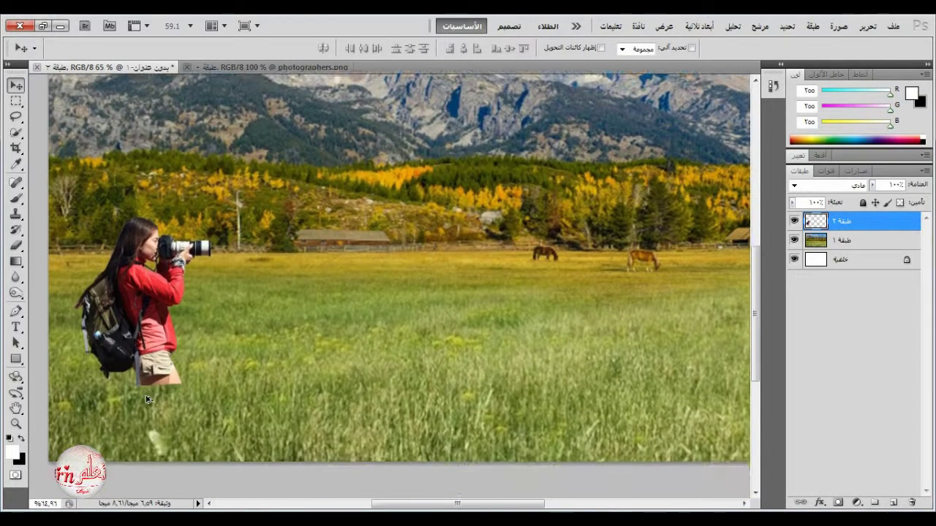
scroll(204, 416, "up", 3)
left_click(838, 503)
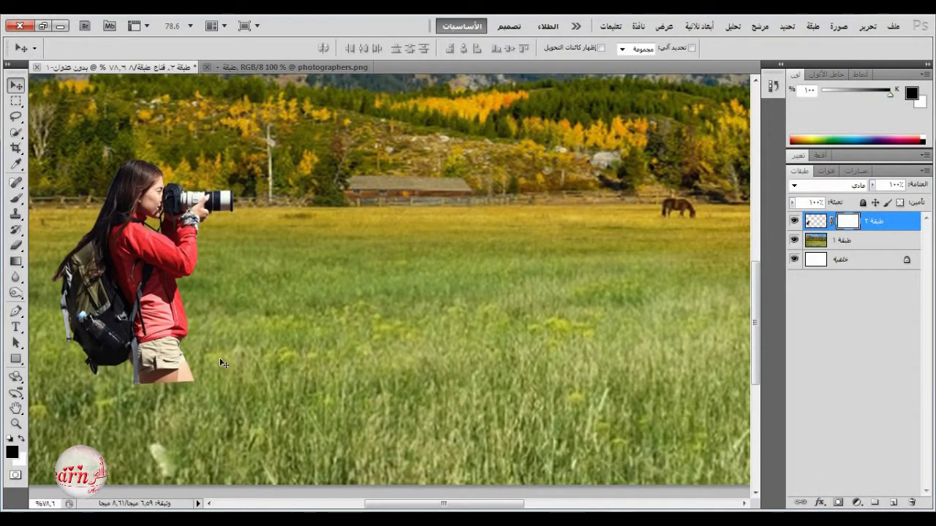
- Choose the curved grass-blade brush tip at 88 px and dab the mask below the photographer's legs
left_click(16, 197)
right_click(366, 271)
scroll(483, 383, "down", 2)
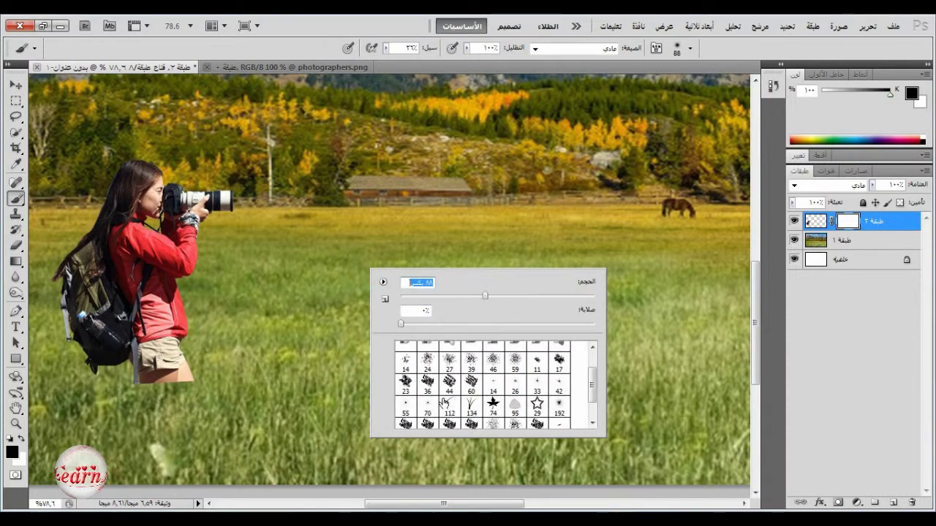
left_click(450, 406)
left_click(485, 296)
left_click(126, 389)
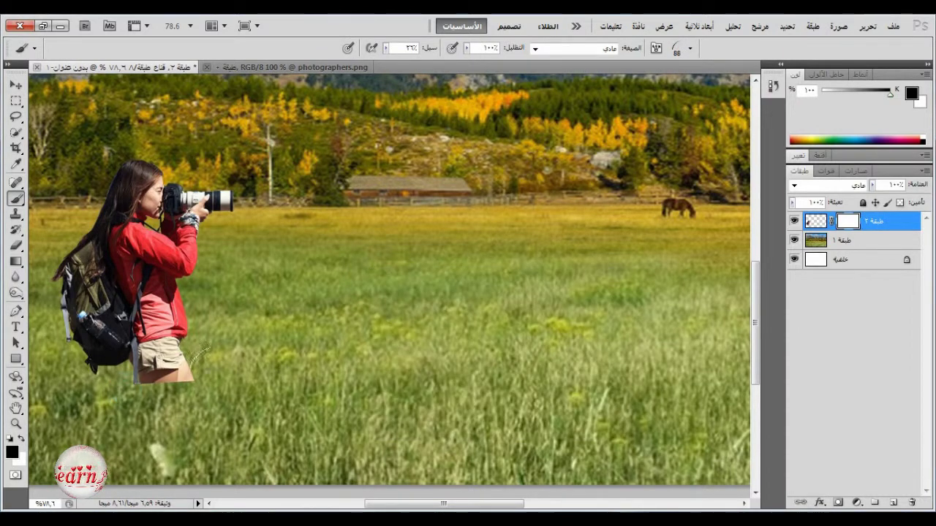
- Raise the brush flow to 100% and paint grass blades on the mask across the cut edge of the photographer's legs
left_click(386, 48)
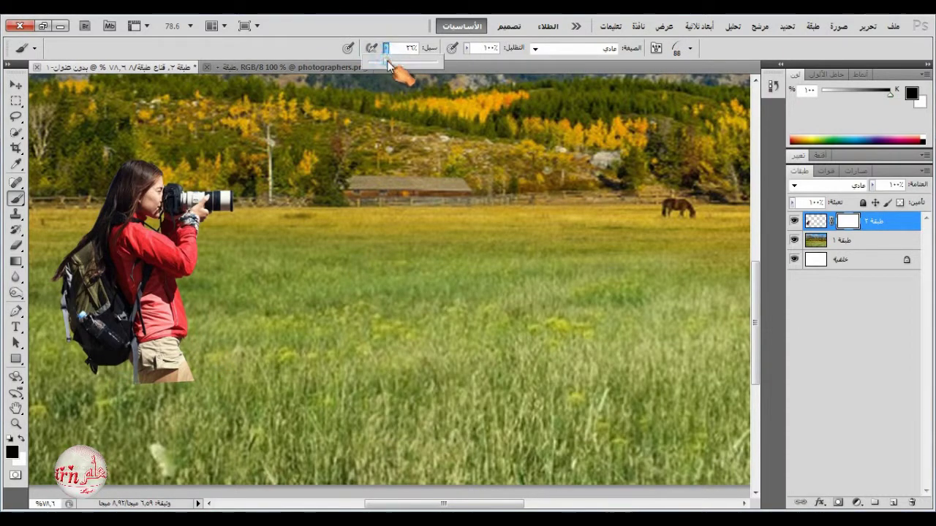
left_click_drag(387, 62, 462, 78)
mouse_move(132, 396)
left_mouse_down()
mouse_move(172, 399)
mouse_move(220, 358)
left_mouse_up()
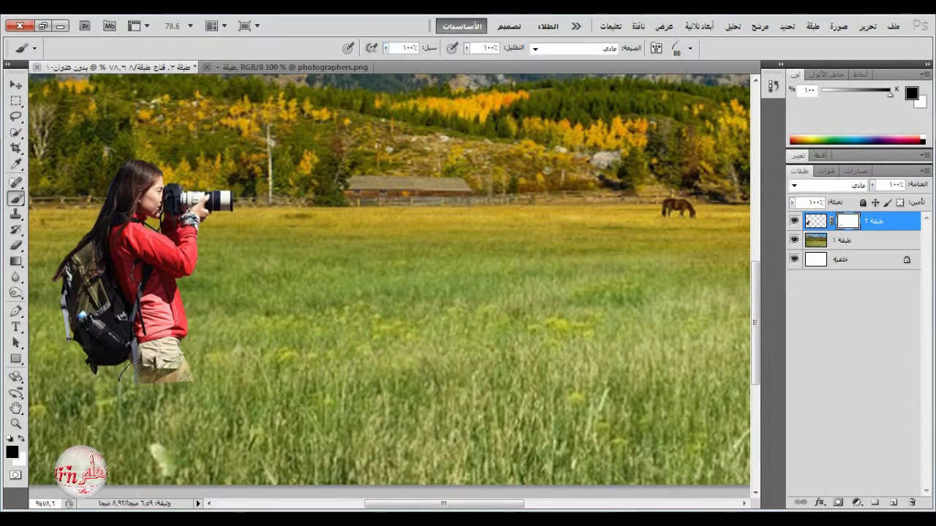
- Fade out the lower edge of the photographer's legs on the mask with a soft round 83 px brush
right_click(345, 314)
scroll(427, 395, "up", 3)
left_click(383, 397)
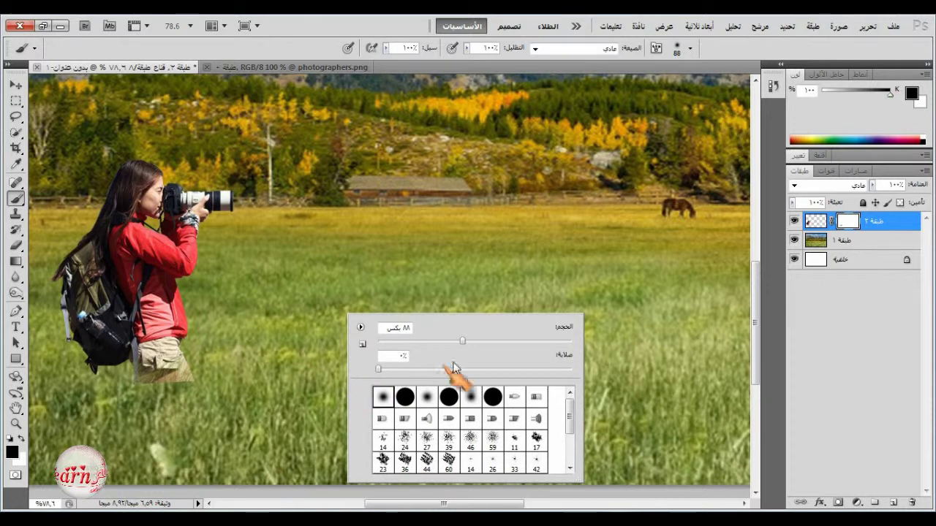
left_click_drag(462, 341, 457, 341)
left_click_drag(207, 393, 198, 381)
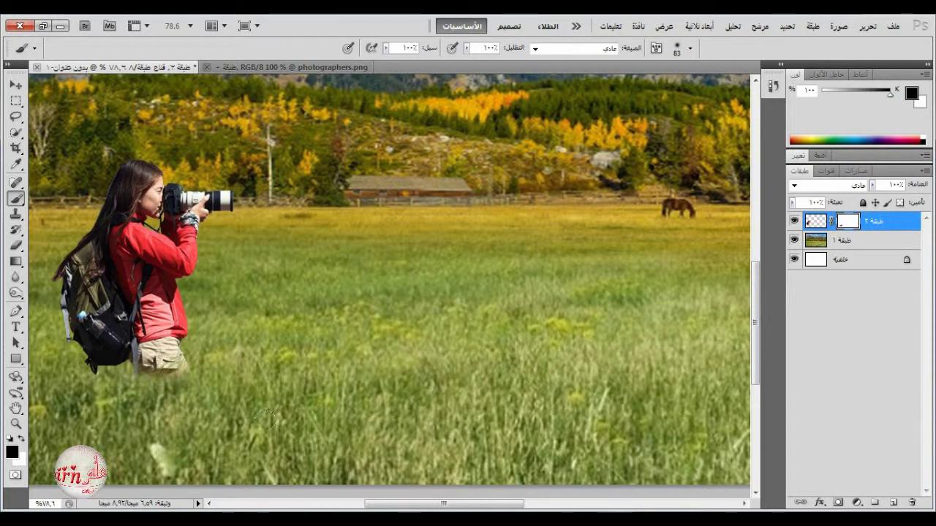
- Dab the mask at the hem of the photographer's shorts with the 112 px grass-blade brush
right_click(303, 338)
scroll(376, 439, "down", 3)
left_click(386, 463)
left_click(153, 367)
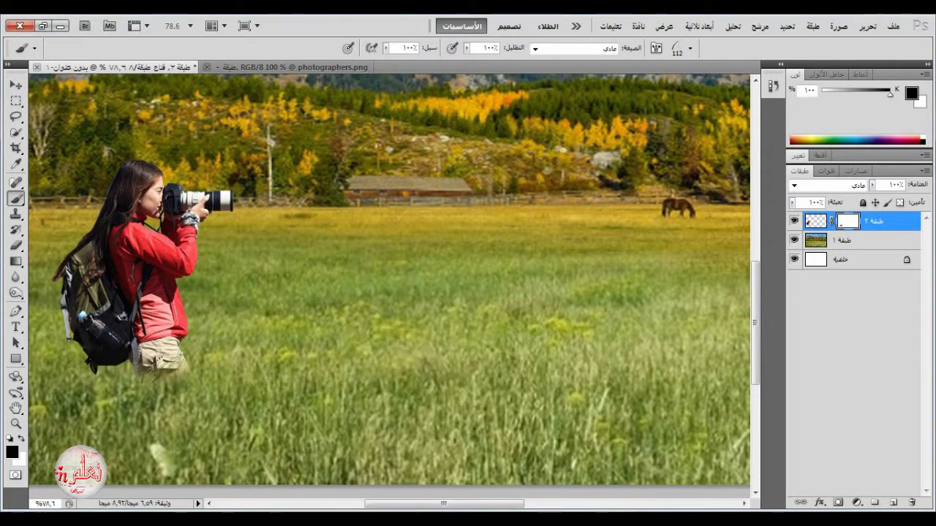
- Switch the mask brush back to the soft round tip at 112 px
right_click(296, 338)
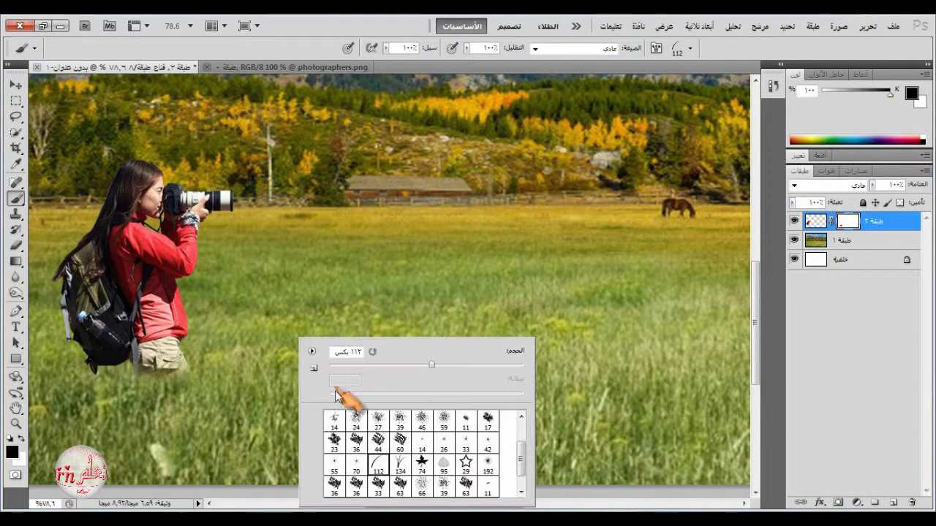
scroll(345, 410, "up", 5)
key("Return")
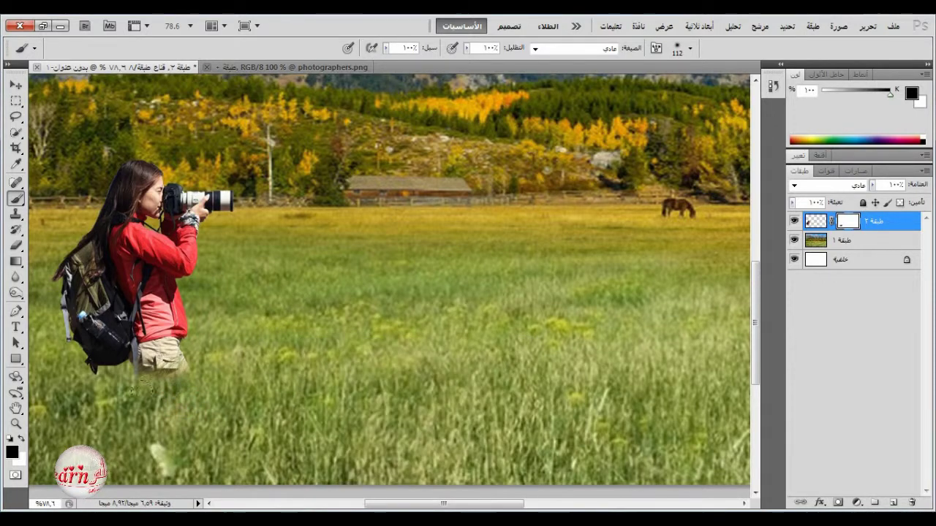
scroll(207, 399, "down", 3)
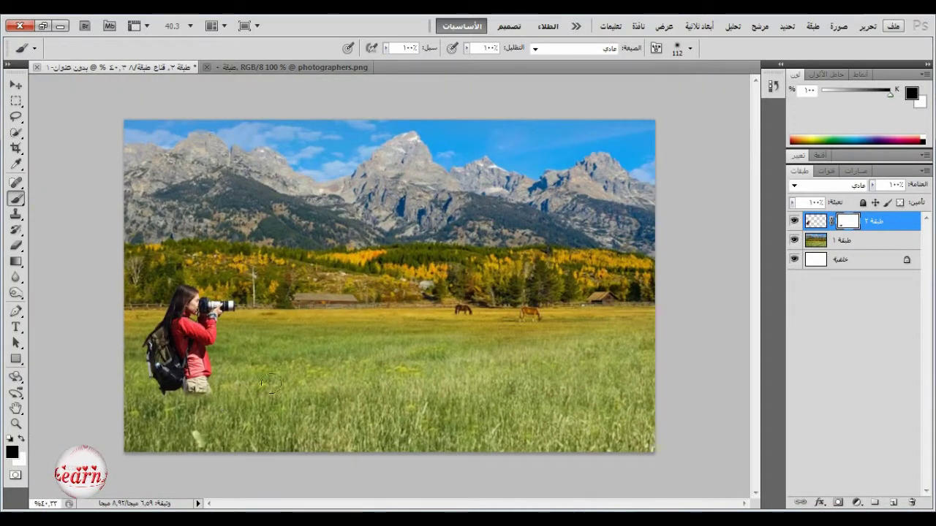
- Make the merged landscape layer active, close photographers.png, and open the coloured cube image طبقة ١٤.png in Photoshop
left_click(850, 248)
left_click(207, 67)
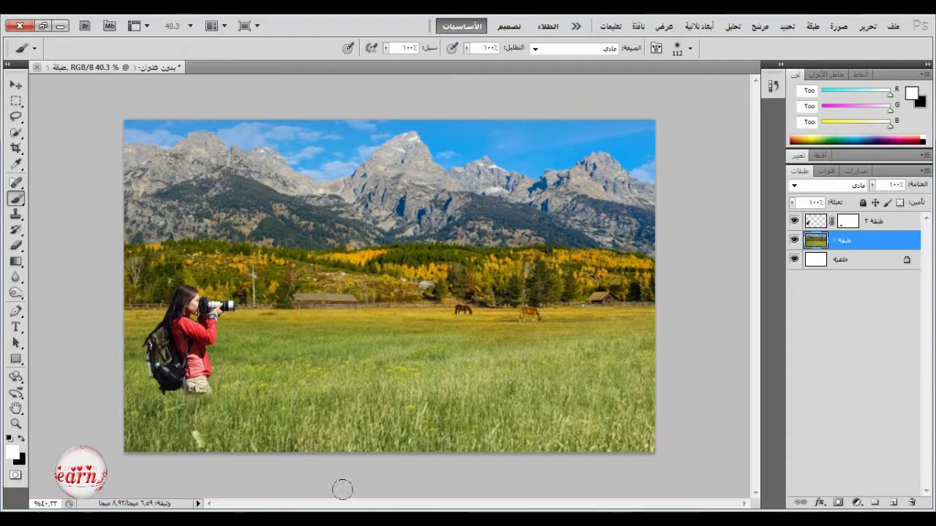
mouse_move(357, 521)
left_click(619, 436)
right_click(552, 291)
mouse_move(630, 301)
left_click(722, 326)
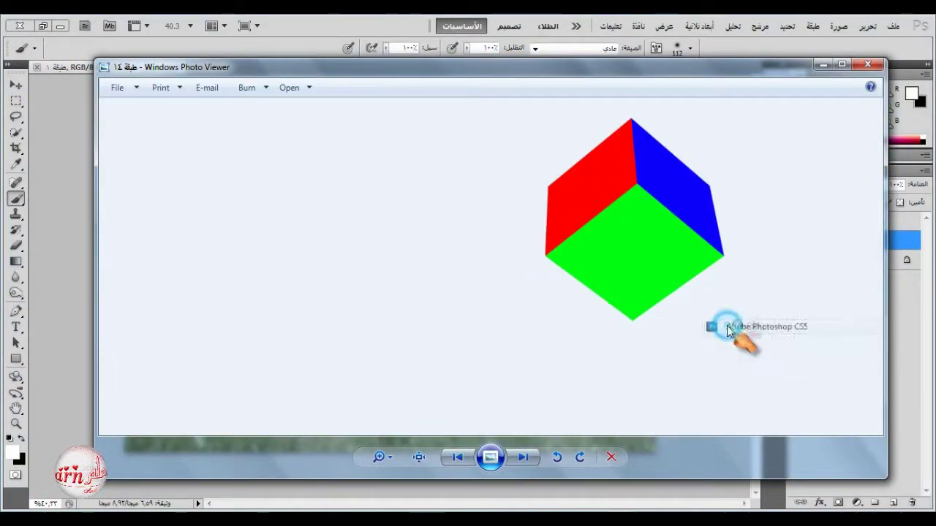
- Select the cube's red face with Color Range and copy it to a new layer
left_click(789, 27)
left_click(679, 144)
left_click(450, 215)
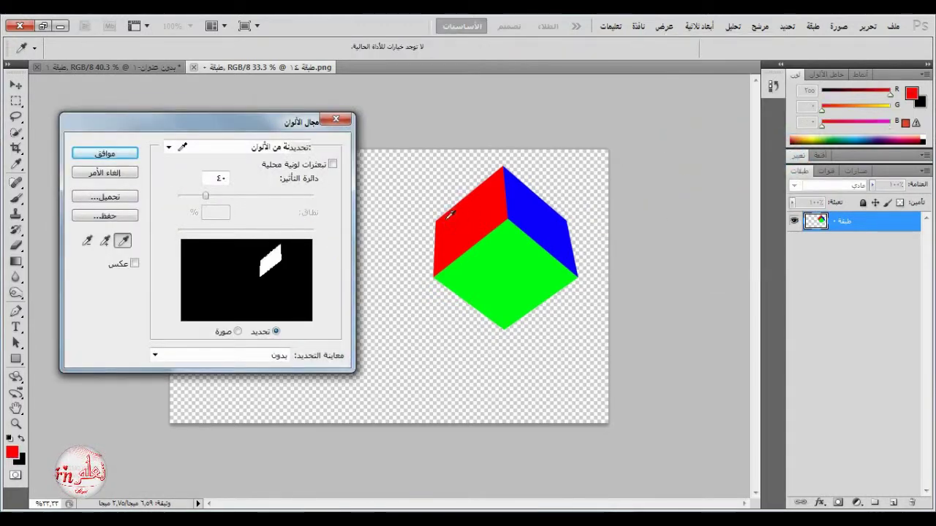
left_click(105, 154)
key("v")
key("ctrl+j")
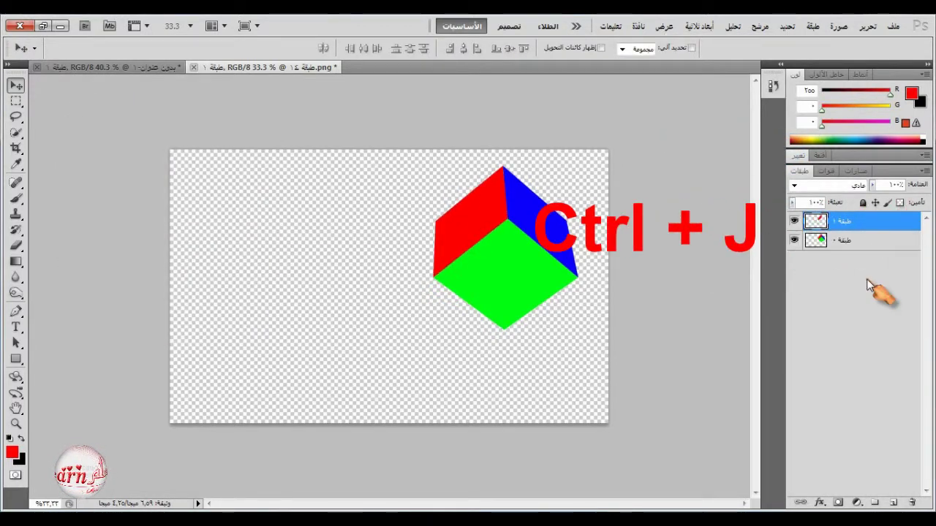
- Select the cube's green face on the original cube layer with Color Range and copy it to a new layer
left_click(794, 240)
left_click(794, 240)
left_click(863, 239)
left_click(787, 26)
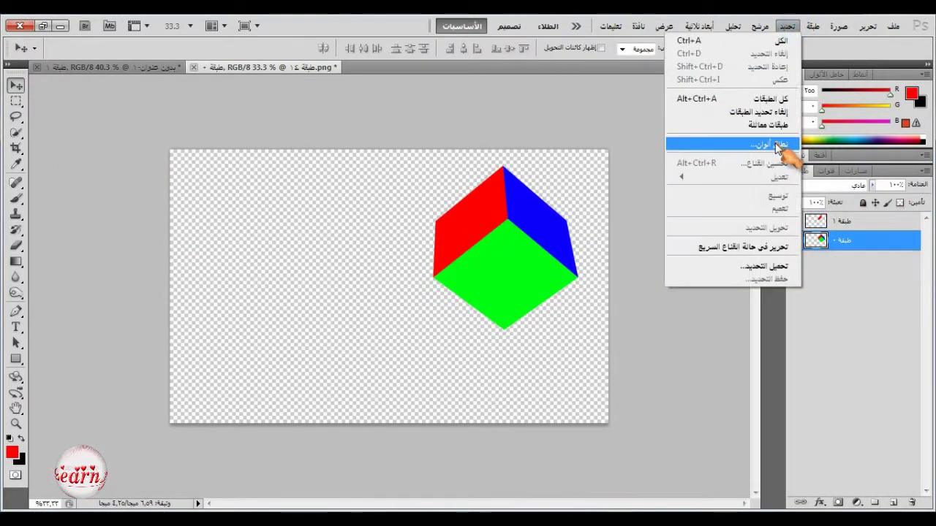
left_click(783, 145)
left_click(511, 263)
left_click(104, 152)
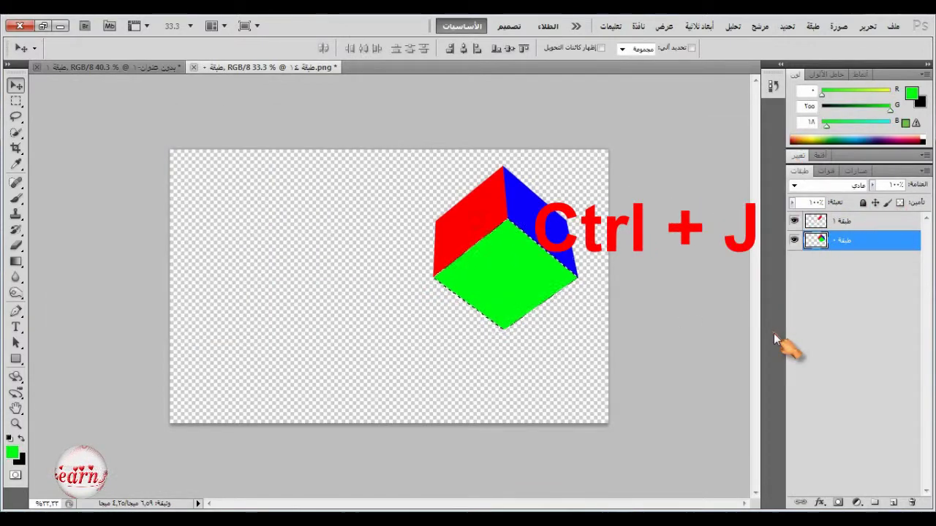
key("ctrl+j")
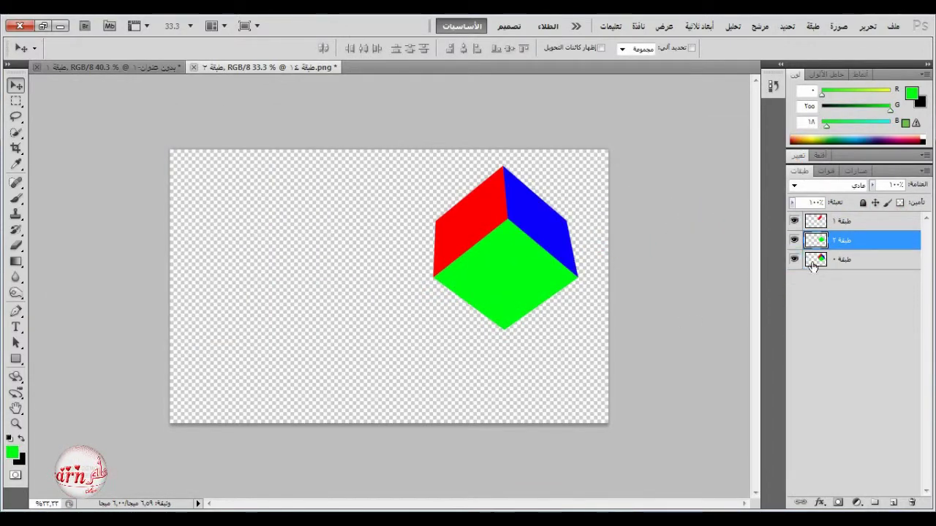
- Select the blue face on the original cube layer with Color Range and copy it to a new layer
left_click(840, 259)
left_click(786, 26)
left_click(736, 146)
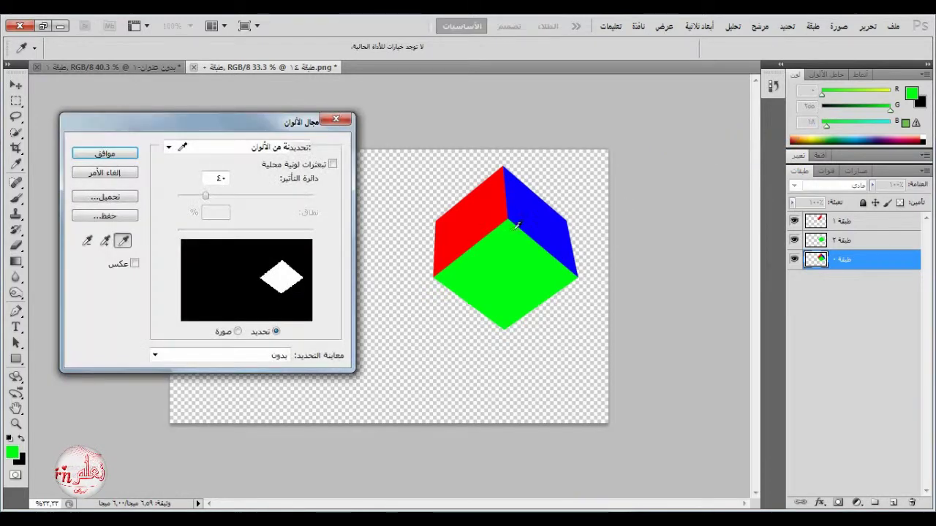
left_click(527, 216)
left_click(105, 152)
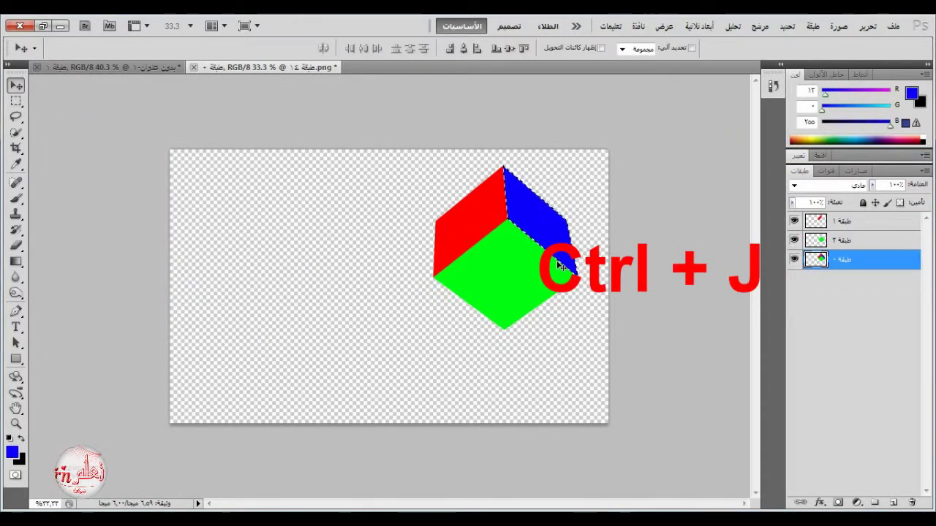
key("ctrl+j")
- Copy the separated red, green and blue face layers together from the cube image into the landscape composite
left_click(795, 280)
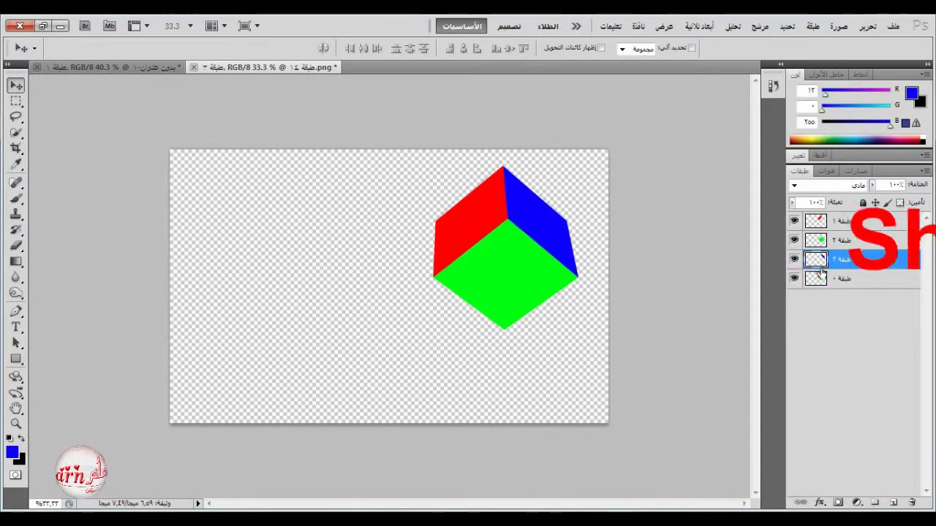
left_click(849, 218, "shift")
mouse_move(507, 233)
left_mouse_down()
mouse_move(117, 68)
mouse_move(503, 244)
left_mouse_up()
- Scale the three cube faces together to about 101% and position them over the mountains, touching the upper edge of the scene
left_click(867, 26)
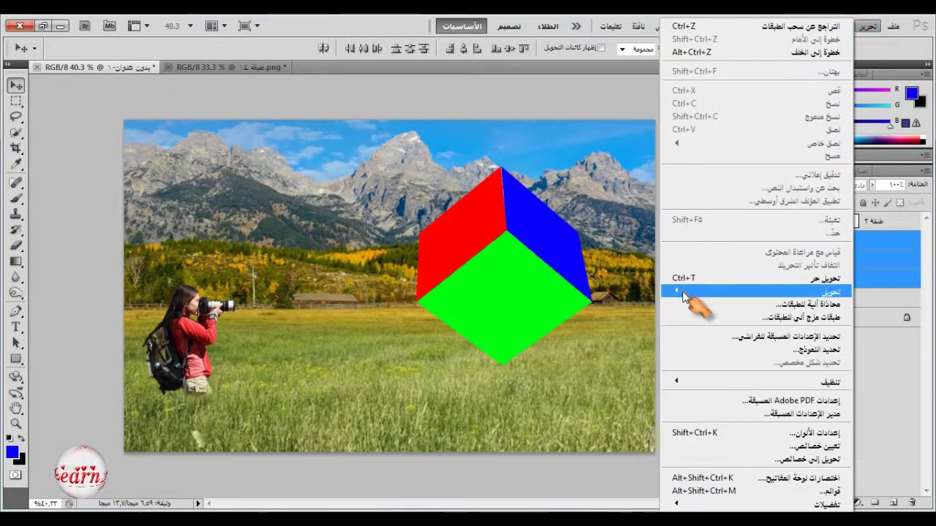
left_click(695, 297)
left_click_drag(398, 145, 395, 143)
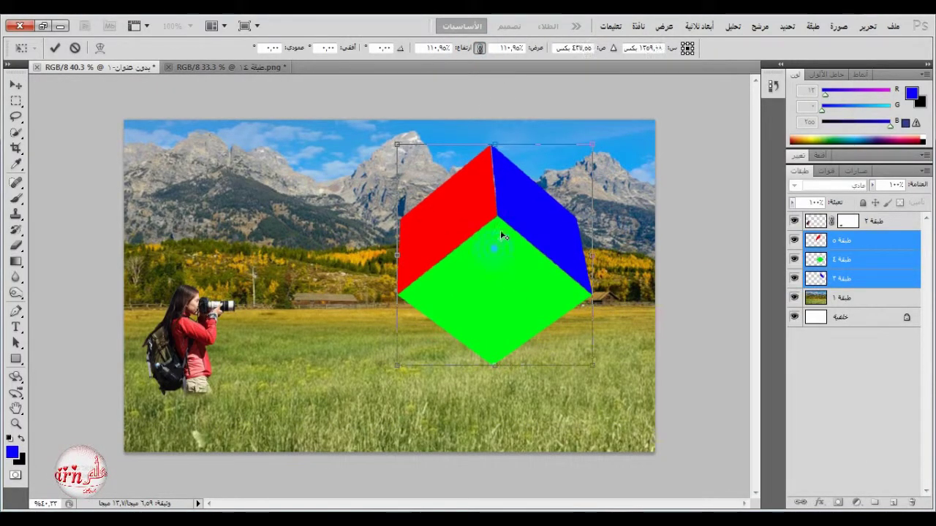
left_click_drag(510, 228, 538, 256)
left_click_drag(446, 129, 456, 140)
left_click_drag(530, 268, 496, 253)
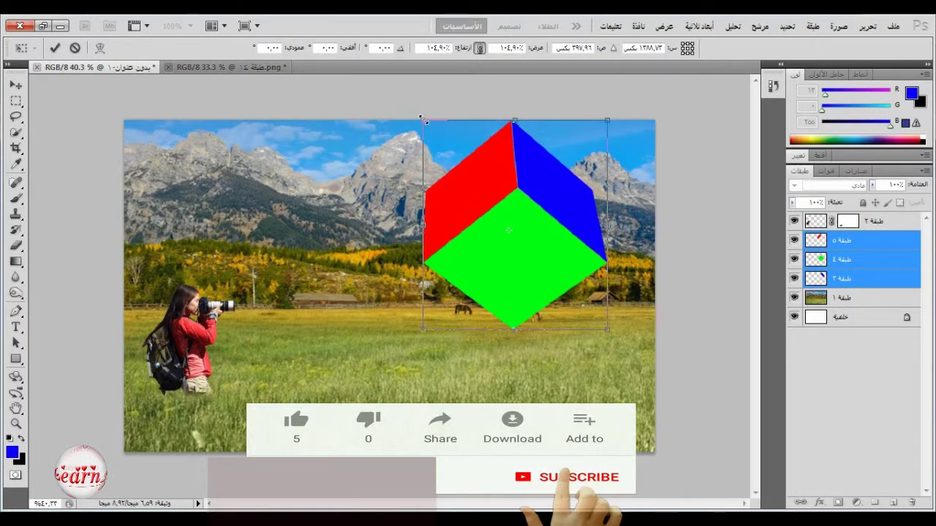
left_click_drag(424, 119, 429, 128)
mouse_move(528, 262)
left_mouse_down()
mouse_move(533, 255)
mouse_move(517, 251)
left_mouse_up()
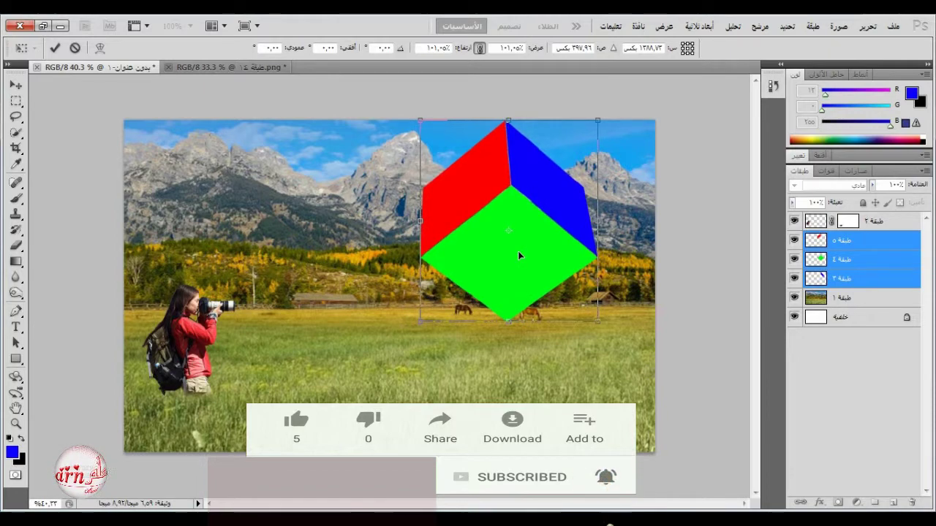
left_click(10, 89)
- Rotate the photographer about -4.65°, scale her proportionally to about 93.6%, and move her slightly higher in the meadow
left_click(819, 221)
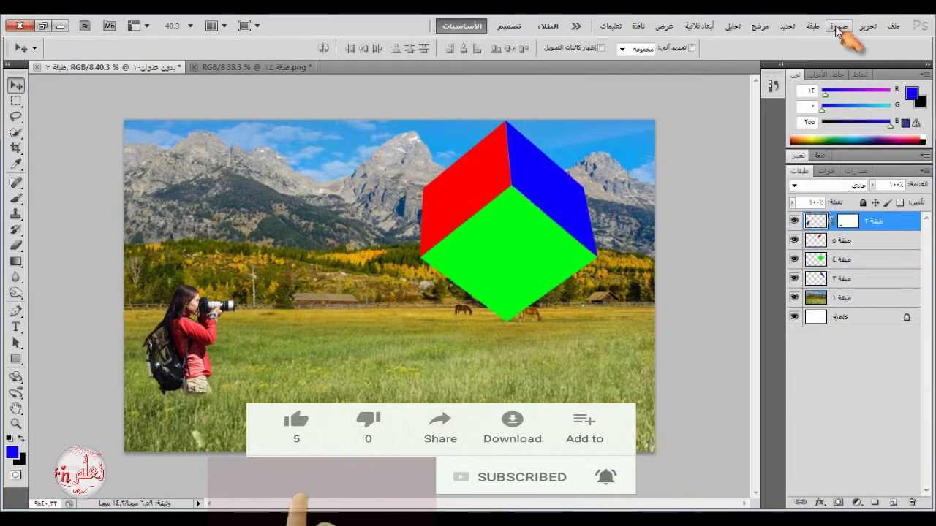
left_click(867, 26)
left_click(804, 274)
left_click_drag(300, 382, 301, 381)
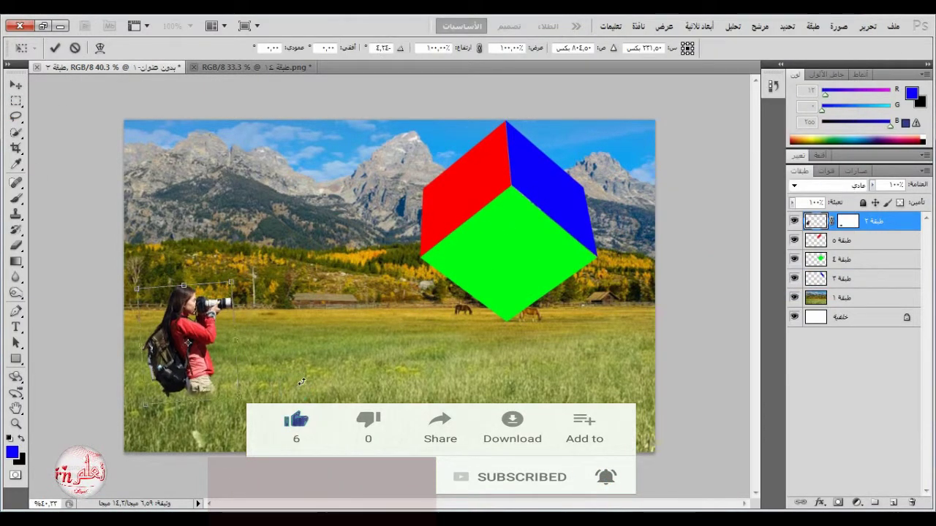
left_click_drag(204, 355, 207, 339)
left_click_drag(138, 274, 147, 286)
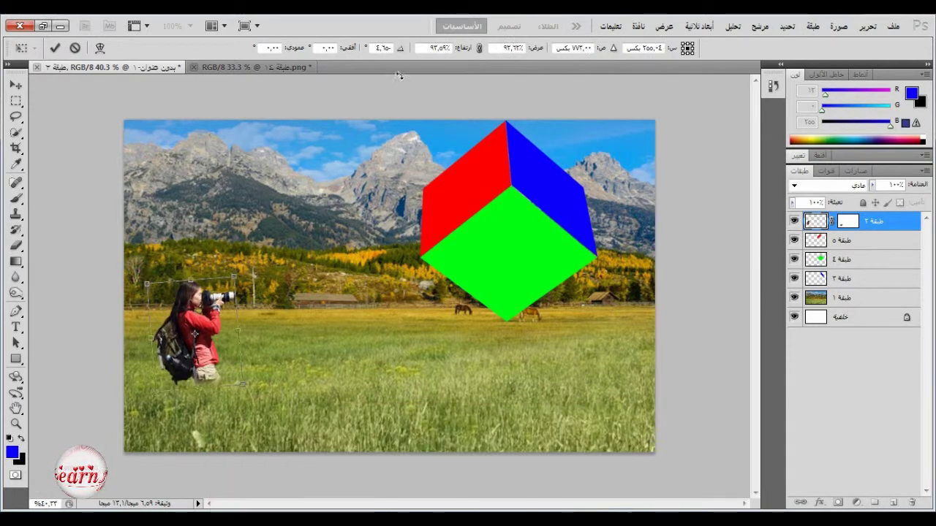
left_click(479, 48)
left_click_drag(229, 338, 221, 321)
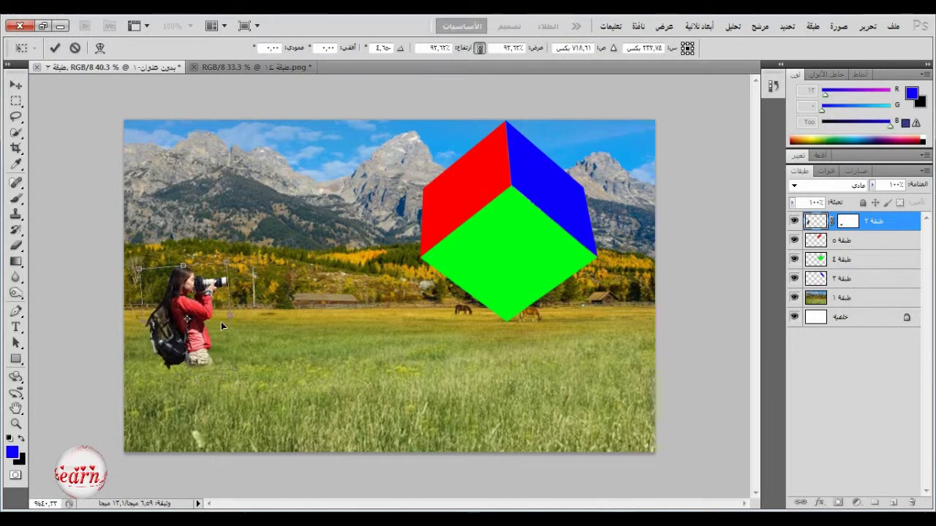
key("Return")
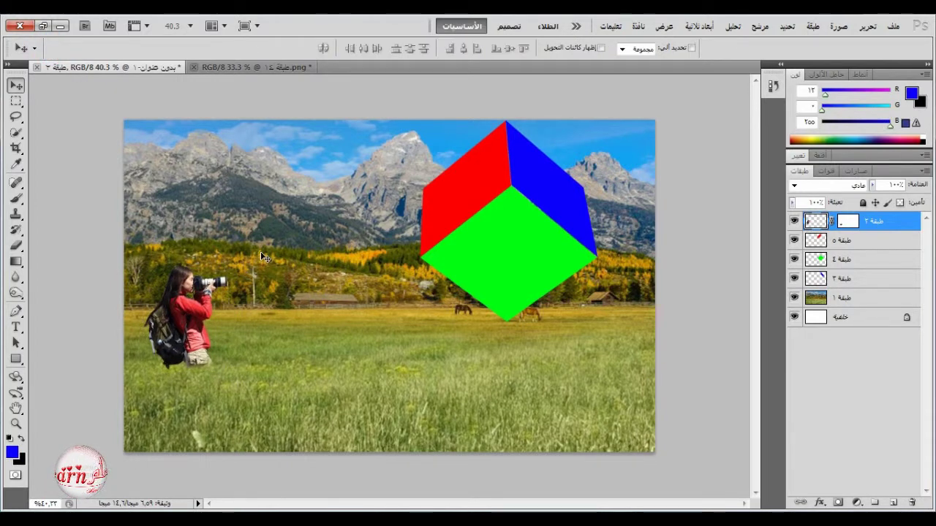
- Duplicate the landscape layer three times and place one copy directly above each of the red, green and blue face layers
left_click(856, 299)
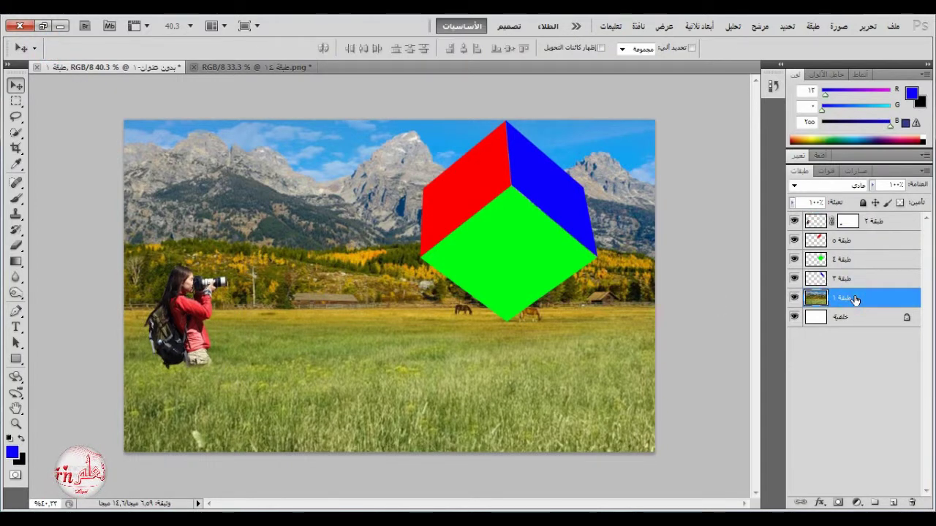
left_click_drag(856, 299, 893, 503)
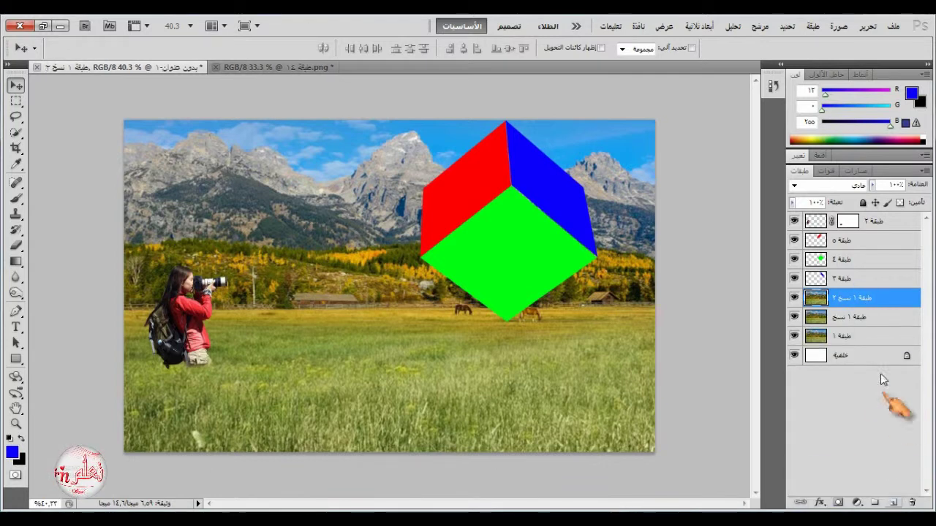
left_click_drag(880, 380, 893, 503)
left_click_drag(846, 306, 839, 242)
left_click_drag(846, 319, 845, 276)
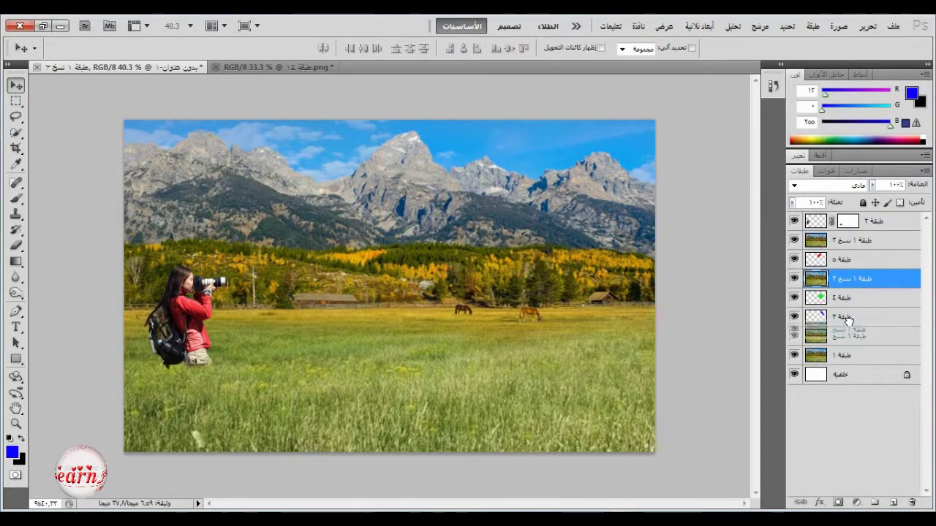
left_click_drag(848, 338, 846, 316)
- Clip each landscape copy to the cube face layer directly beneath it with a clipping mask
left_click(846, 249, "alt")
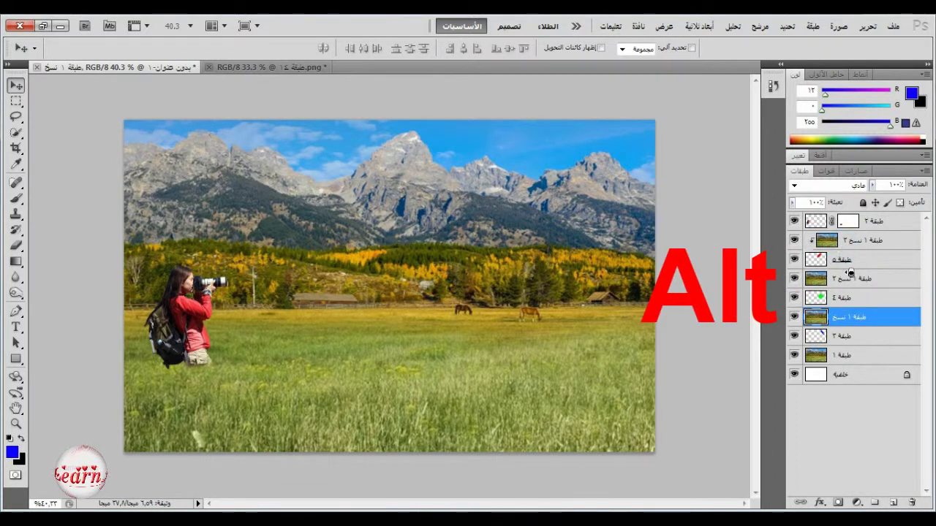
left_click(852, 289, "alt")
left_click(853, 326, "alt")
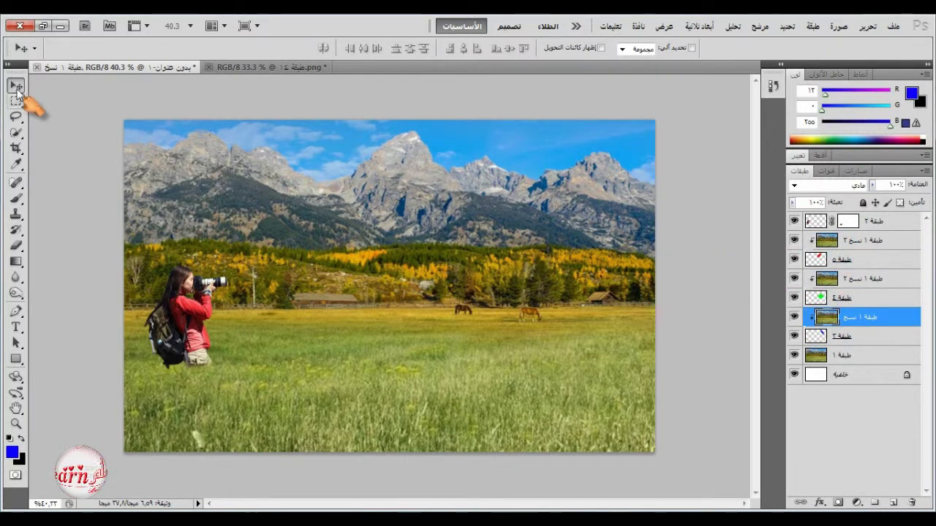
- Colour-label the three clipped landscape copies blue, green and red to match the cube faces beneath them
right_click(796, 320)
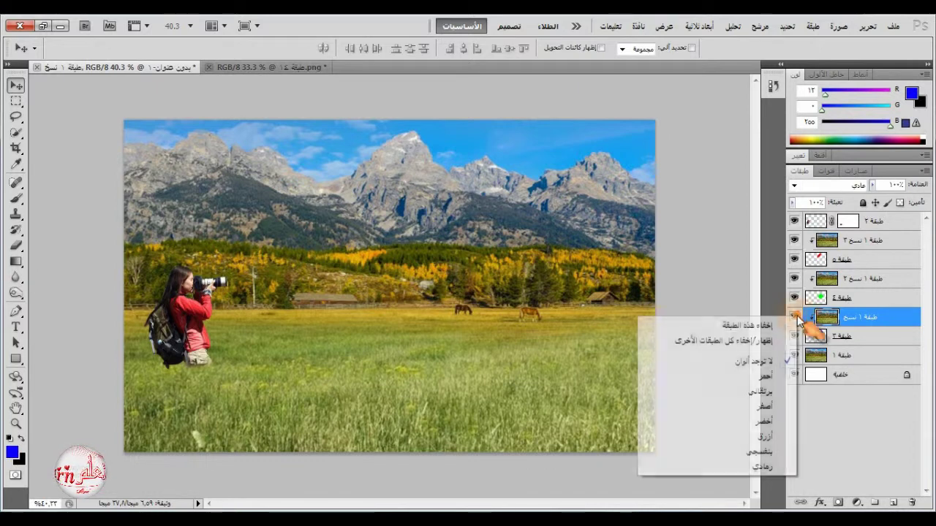
left_click(778, 408)
right_click(795, 284)
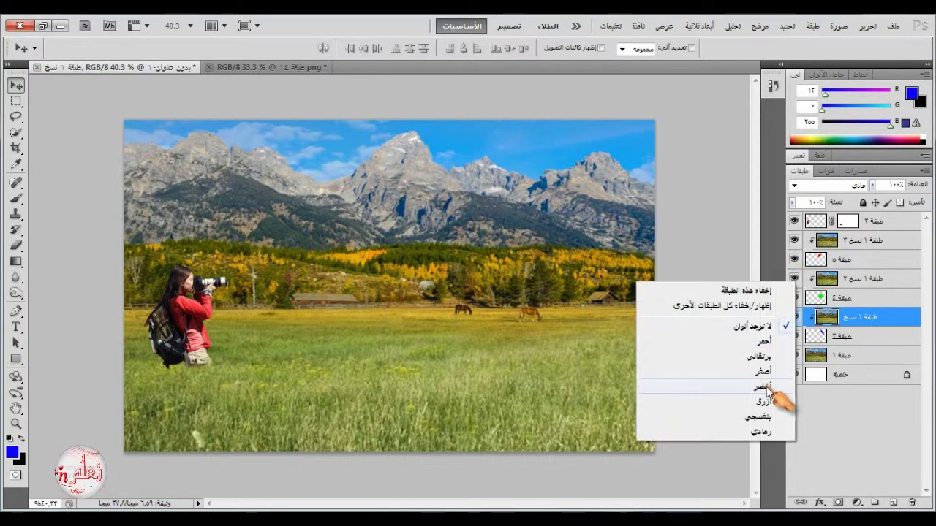
left_click(776, 386)
right_click(796, 242)
left_click(768, 303)
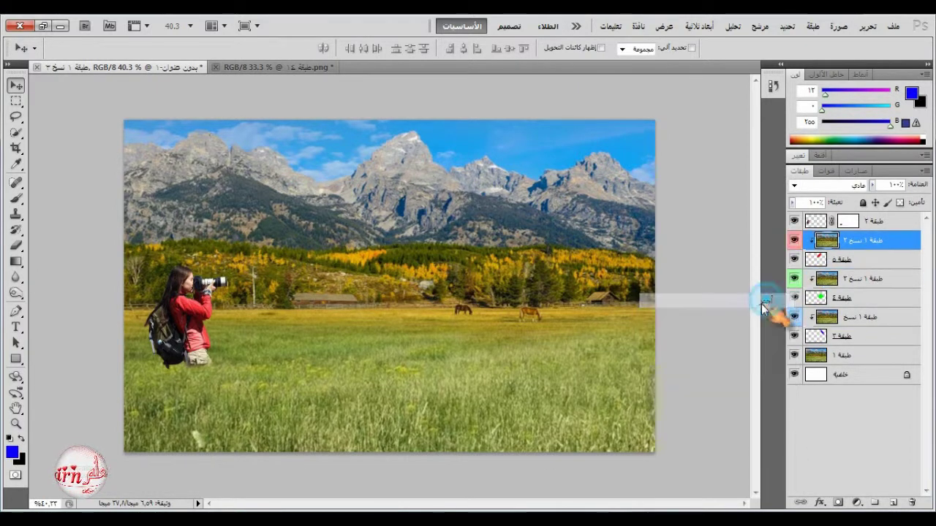
- Shift the green-labelled landscape copy downward within its cube face so that the horses and trees show inside it
left_click(831, 283)
left_click(795, 279)
left_click(794, 278)
left_click_drag(506, 236, 513, 299)
- Apply a slightly increased Spherize distortion to the green-labelled landscape copy and move it upward within its face
left_click(759, 26)
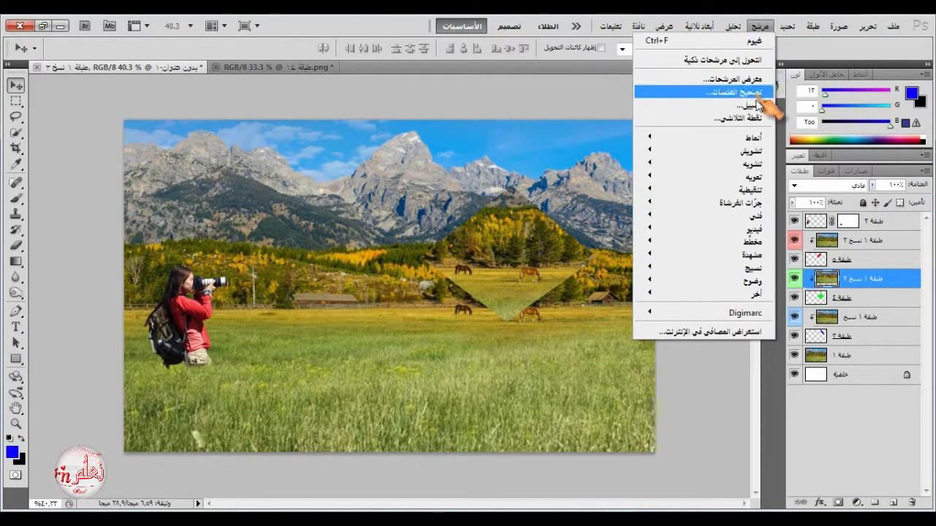
mouse_move(731, 167)
left_click(615, 229)
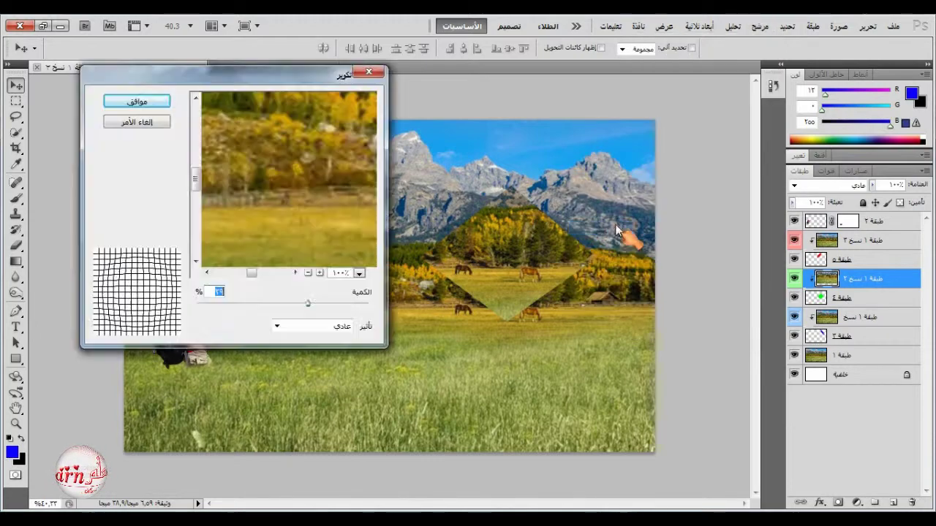
left_click_drag(309, 305, 316, 307)
key("Return")
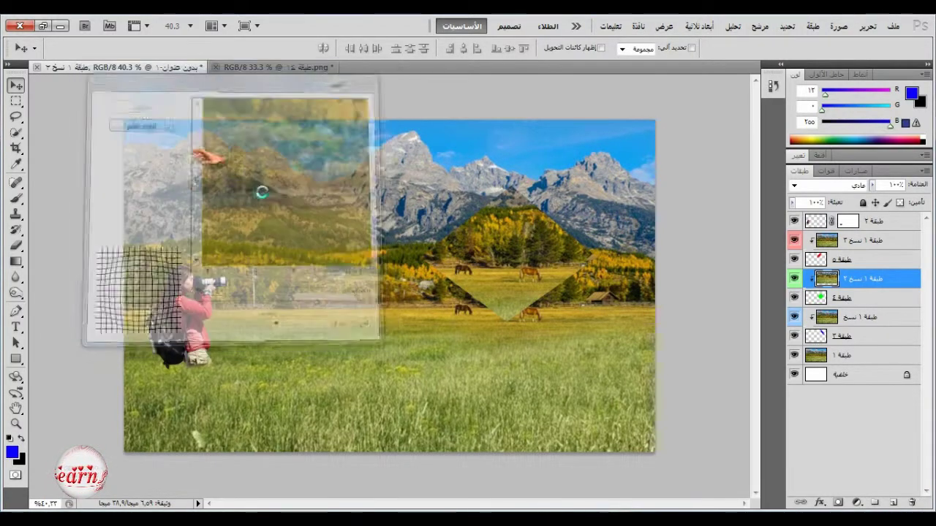
left_click_drag(502, 270, 504, 223)
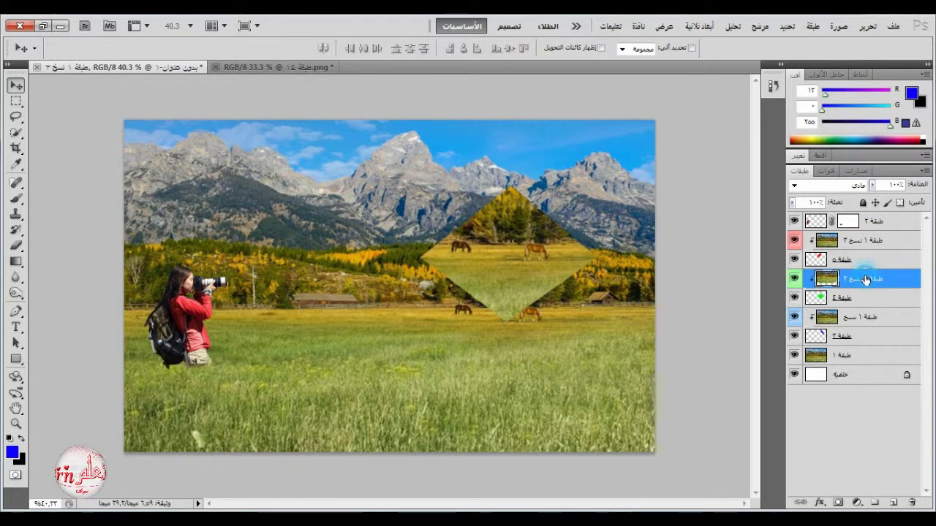
- Reposition the red-labelled landscape copy to show the cabin inside its cube face and apply the same Spherize filter
left_click(841, 244)
left_click(794, 241)
left_click(794, 241)
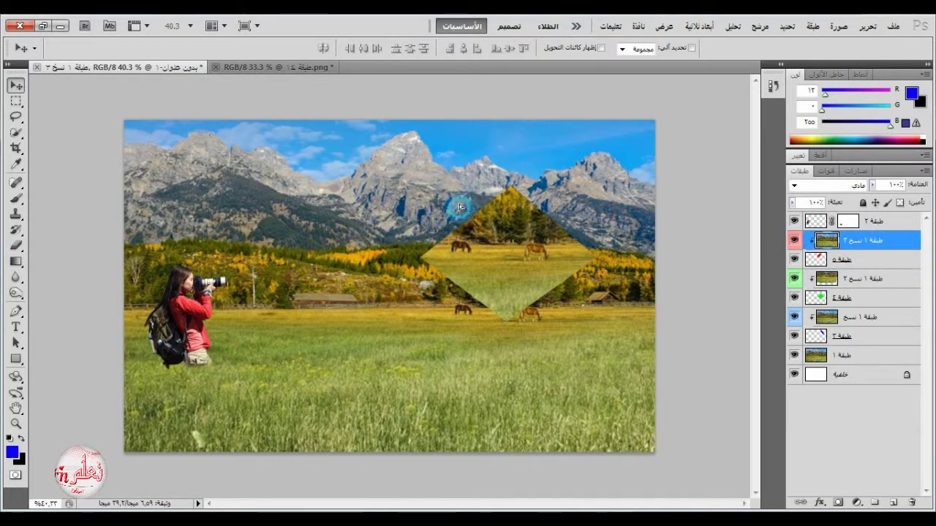
left_click_drag(459, 208, 605, 178)
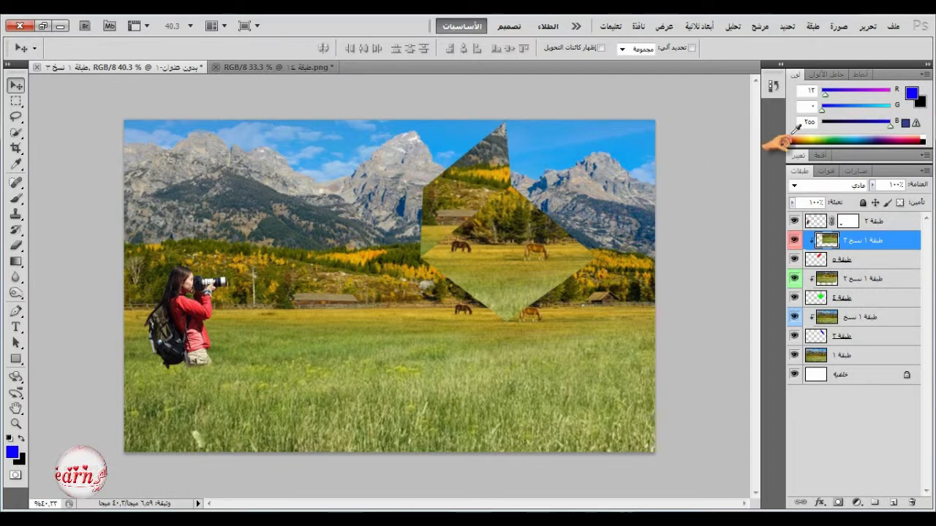
left_click(761, 27)
left_click(753, 40)
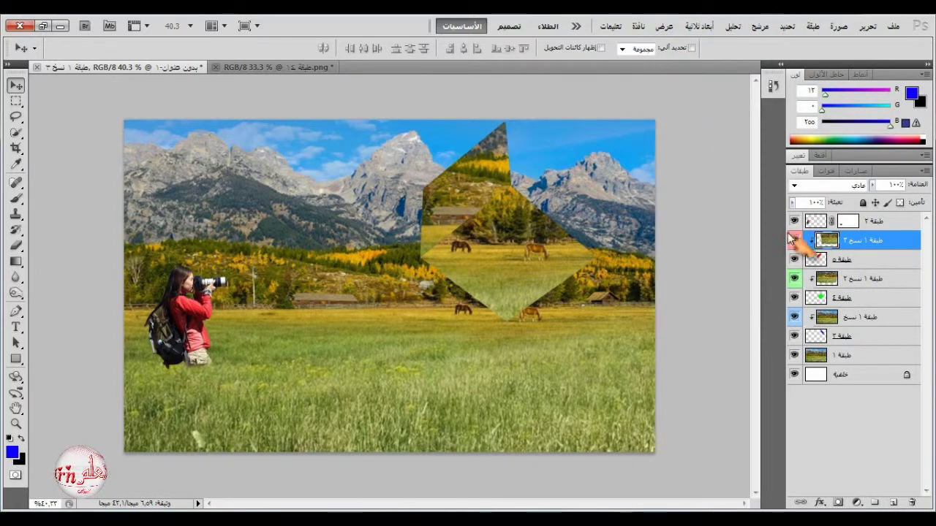
- Reposition the blue-labelled landscape copy inside its cube face, apply the same Spherize filter, and fine-tune its placement
left_click(854, 317)
left_click_drag(598, 228, 532, 138)
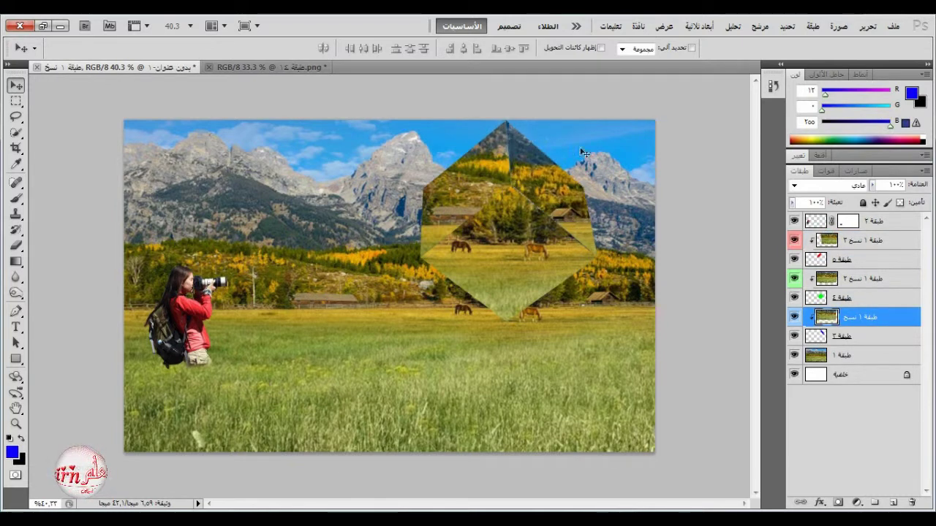
left_click(761, 26)
left_click(754, 41)
left_click_drag(561, 211, 541, 216)
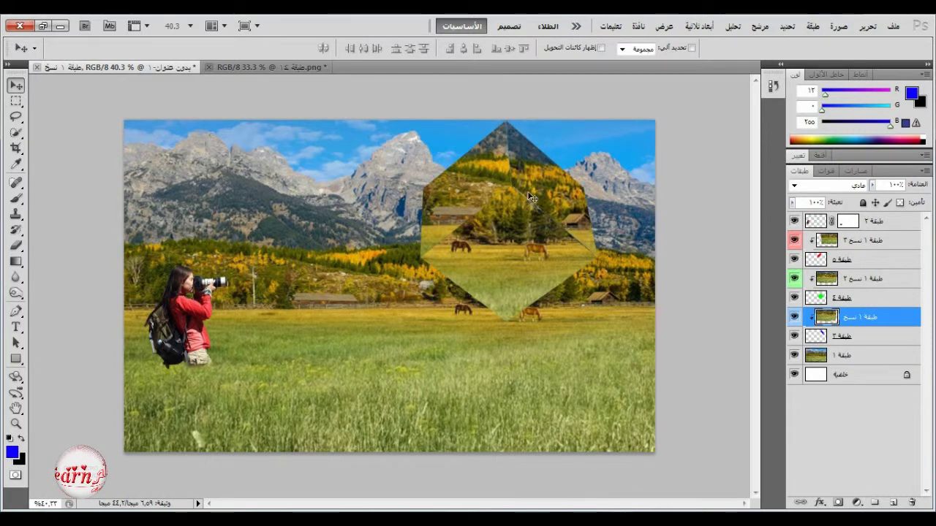
- Add a new layer above the red-labelled landscape copy, clip it to the red face, and activate the Brush tool
left_click(856, 244)
left_click(794, 241)
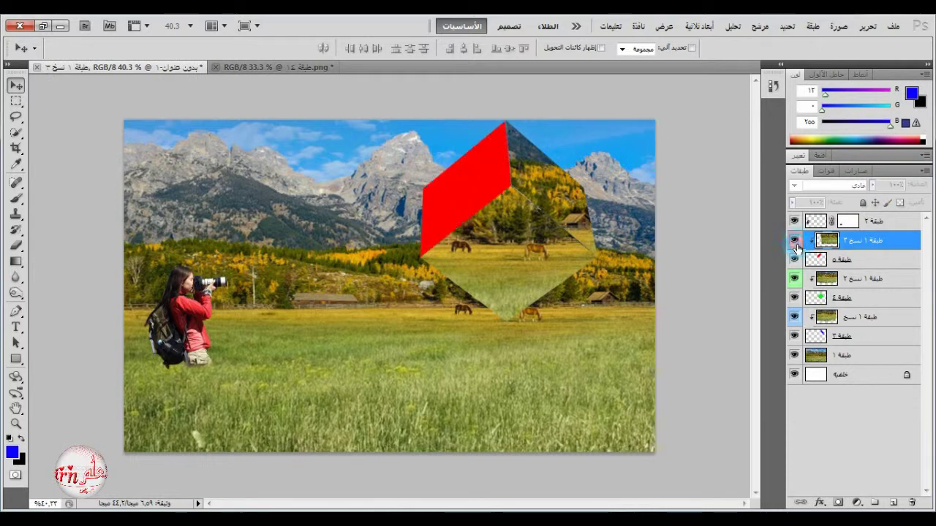
left_click(793, 241)
left_click(892, 502)
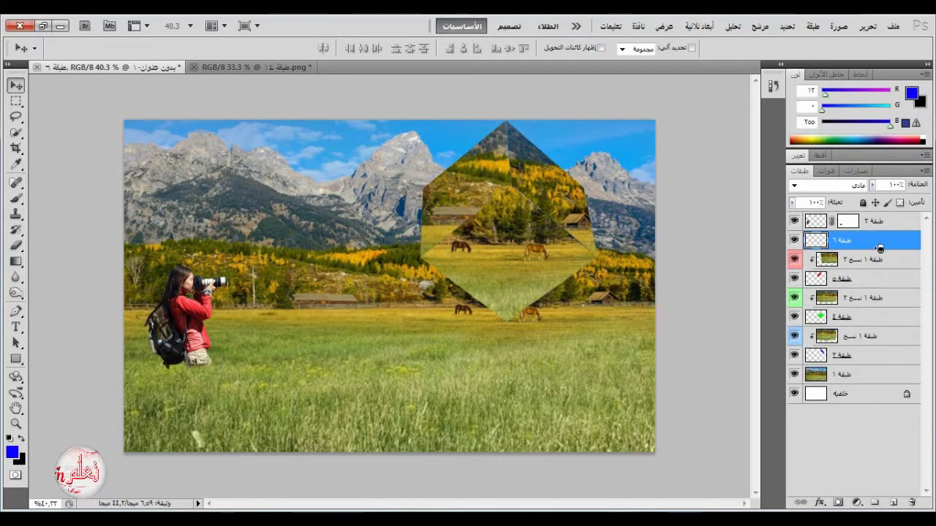
left_click(16, 197)
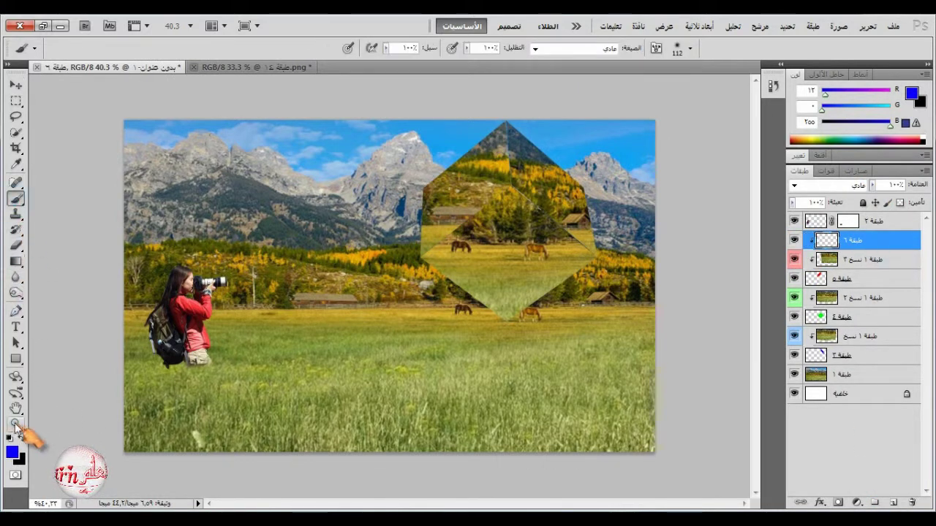
- Paint soft white highlights along the edges of the red cube face, using a 191 px brush at 11% flow
left_click(10, 438)
left_click(23, 436)
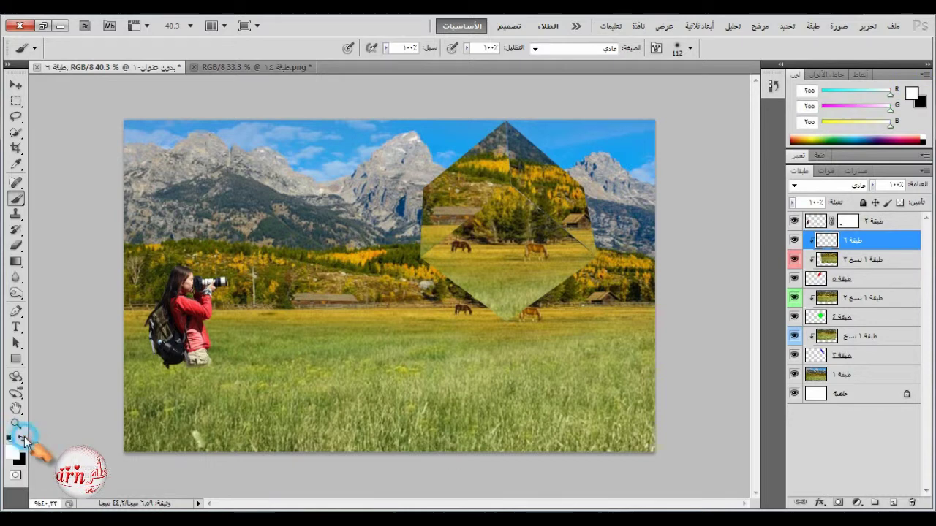
left_click(386, 48)
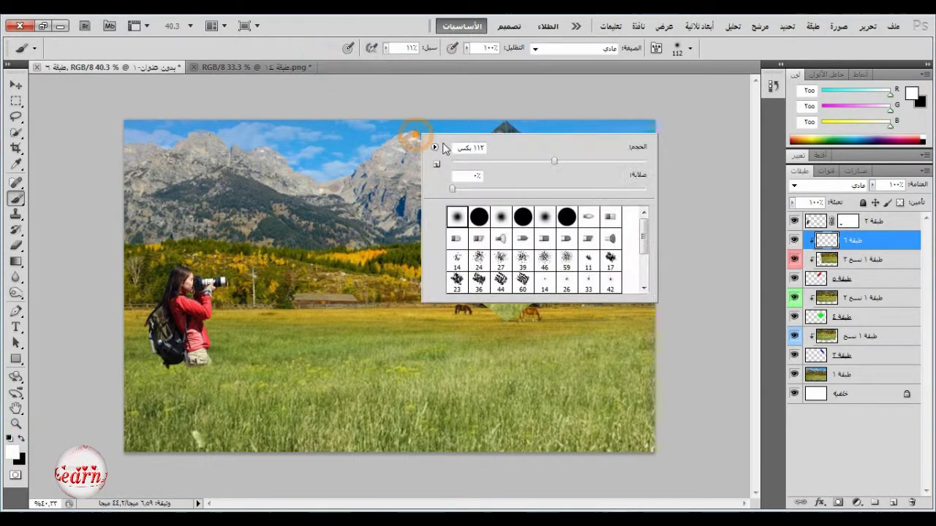
left_click(594, 162)
left_click(324, 27)
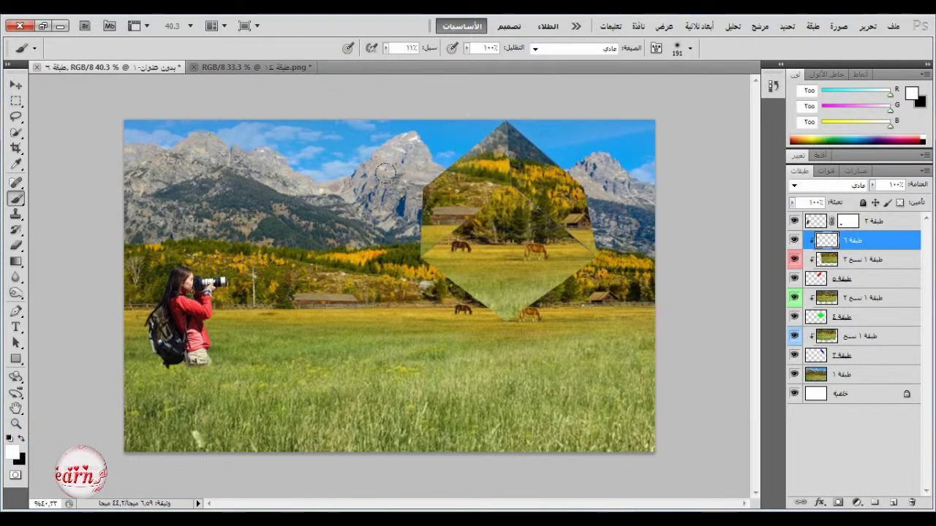
mouse_move(407, 193)
left_mouse_down()
mouse_move(462, 218)
mouse_move(406, 245)
mouse_move(519, 124)
mouse_move(503, 146)
left_mouse_up()
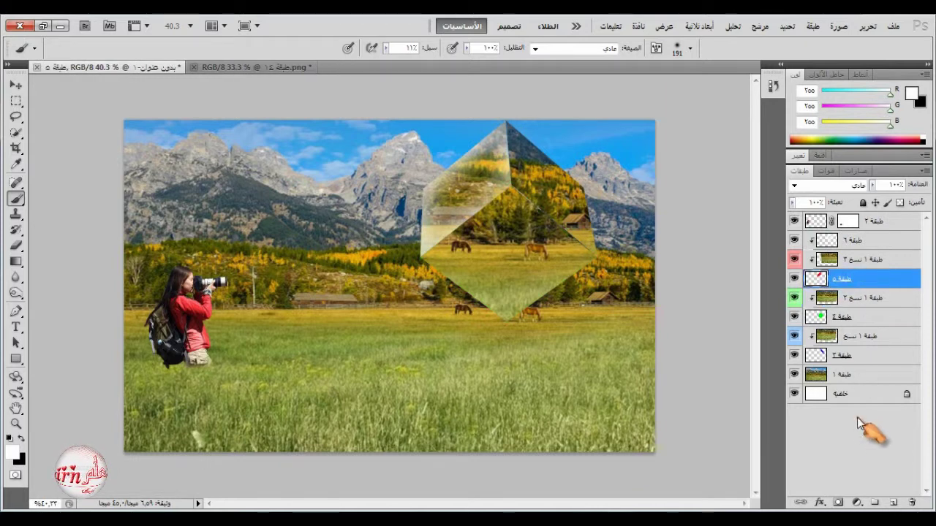
- Add a clipped layer above the green-labelled landscape copy and paint soft white highlights along that cube face's edges
left_click(852, 304)
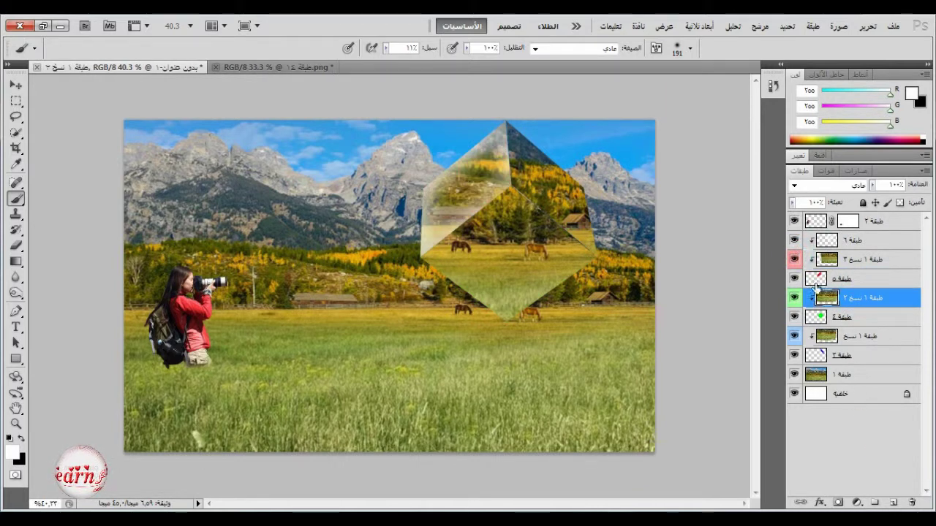
left_click(892, 503)
mouse_move(494, 187)
left_mouse_down()
mouse_move(420, 229)
mouse_move(453, 301)
mouse_move(420, 257)
mouse_move(473, 316)
mouse_move(555, 283)
left_mouse_up()
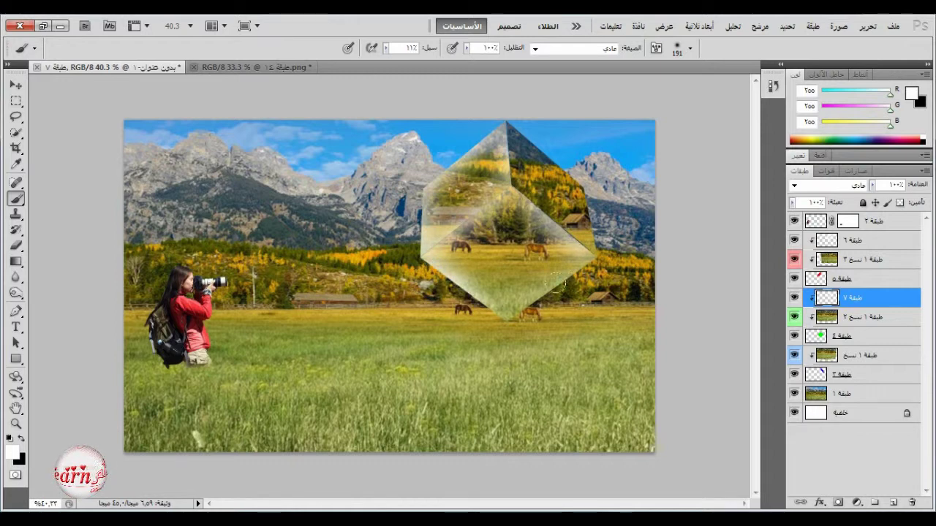
key("x")
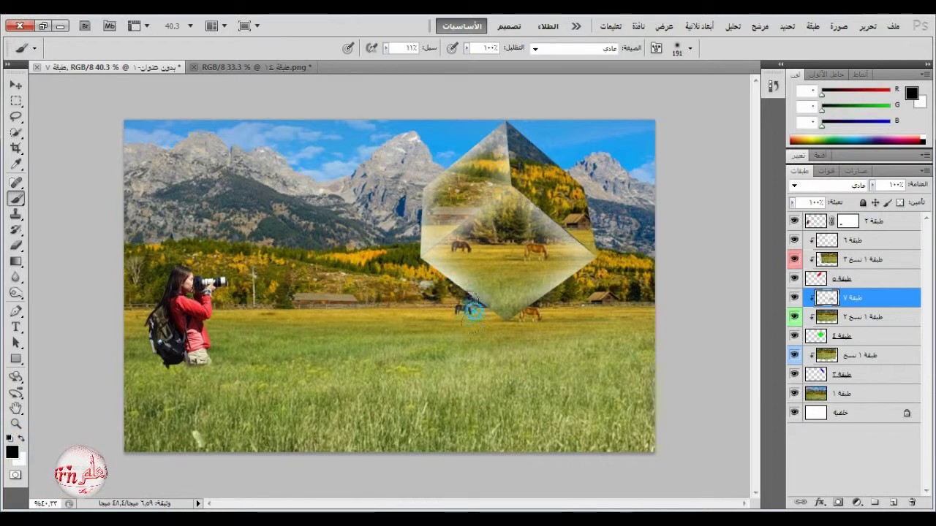
left_click(22, 438)
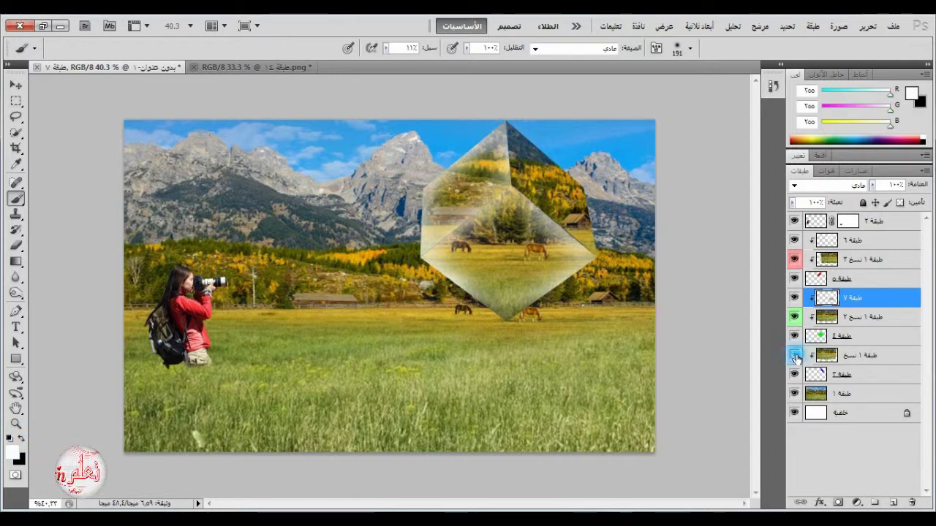
- Add a clipped layer above the blue-labelled landscape copy and paint soft white highlights and black shading along that cube face's edges
left_click(852, 353)
left_click(893, 503)
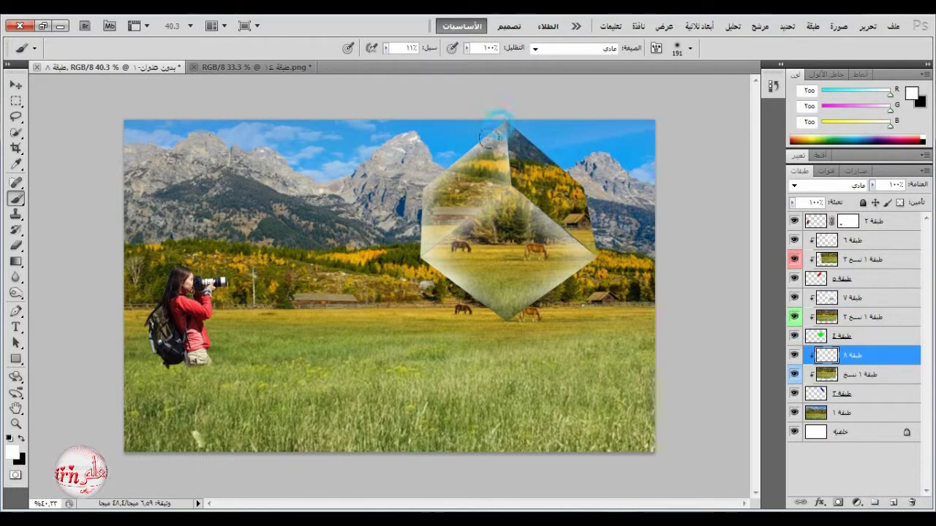
mouse_move(530, 134)
left_mouse_down()
mouse_move(499, 192)
mouse_move(525, 230)
mouse_move(582, 166)
mouse_move(591, 189)
left_mouse_up()
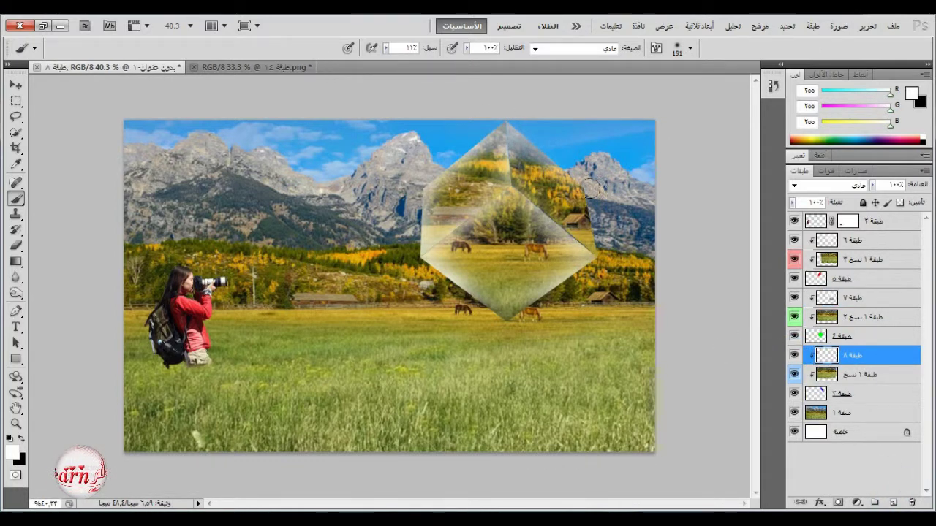
left_click(22, 438)
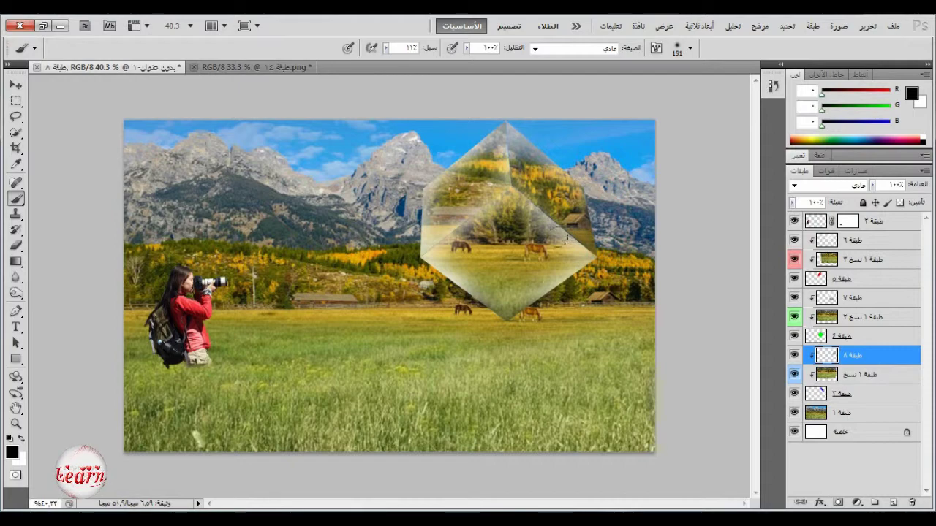
key("x")
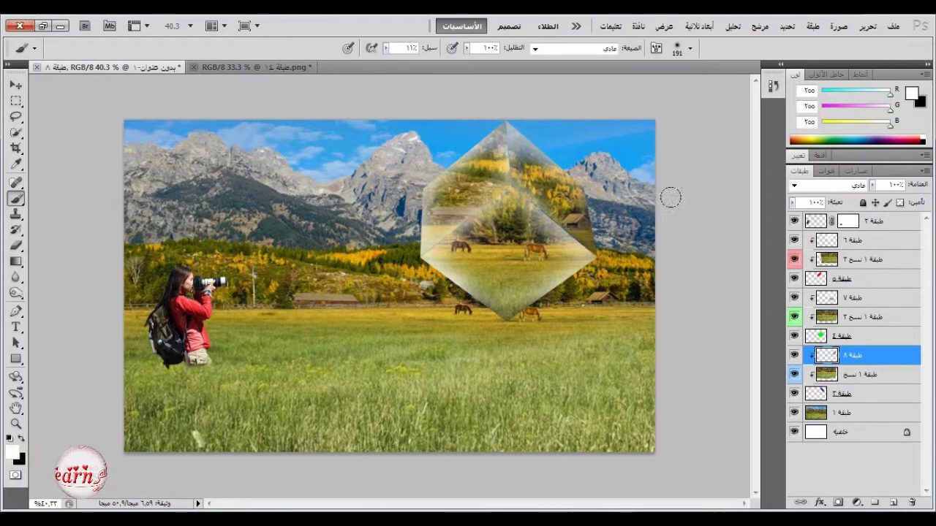
scroll(511, 356, "down", 3)
scroll(476, 351, "up", 2)
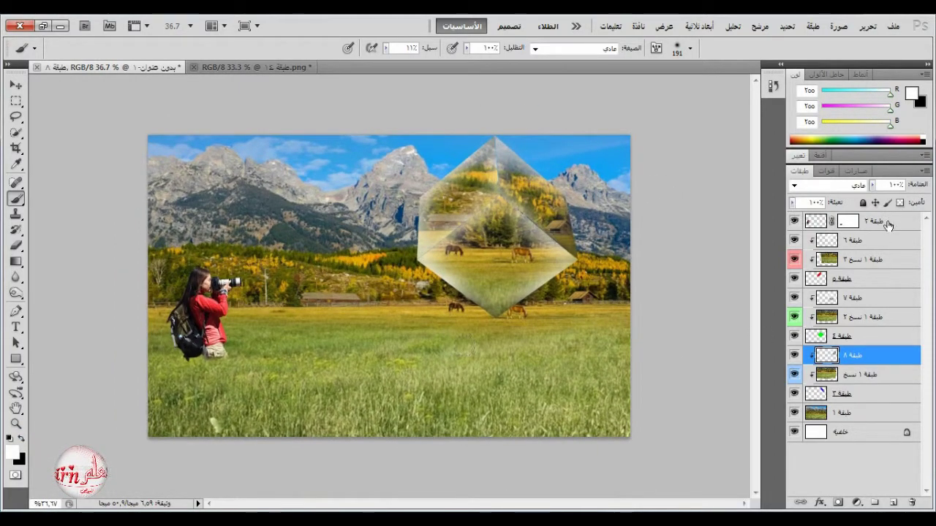
- Load the green face's shape as a selection and add a new layer directly above the original landscape layer
left_click(880, 241)
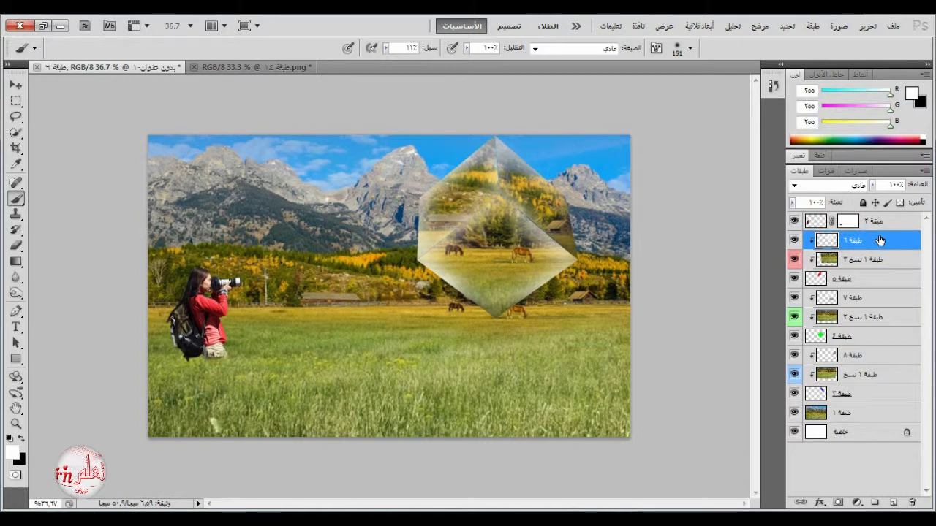
left_click(850, 414)
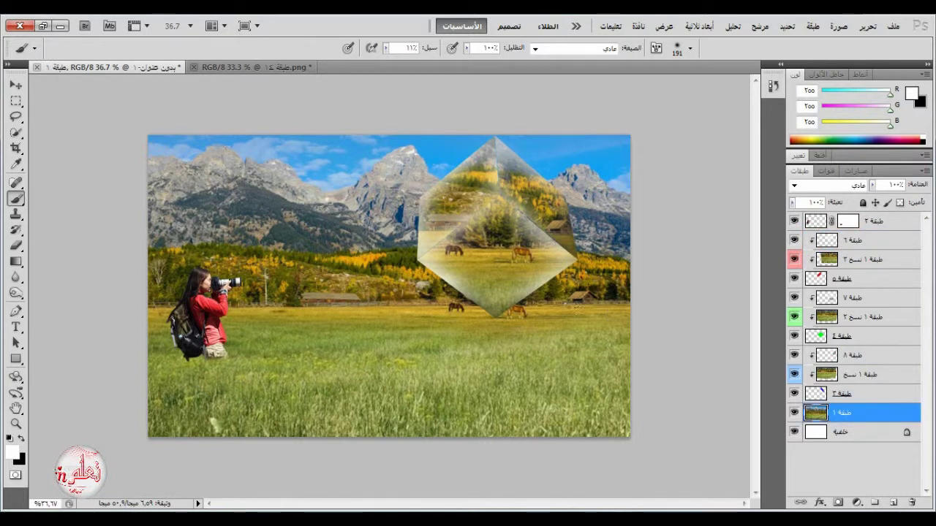
left_click(819, 338)
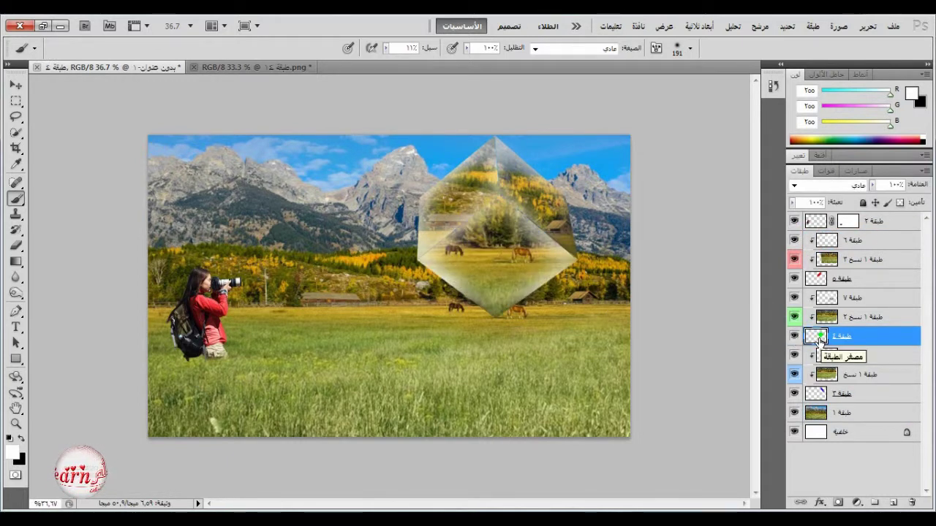
left_click(817, 337, "ctrl")
left_click(844, 413)
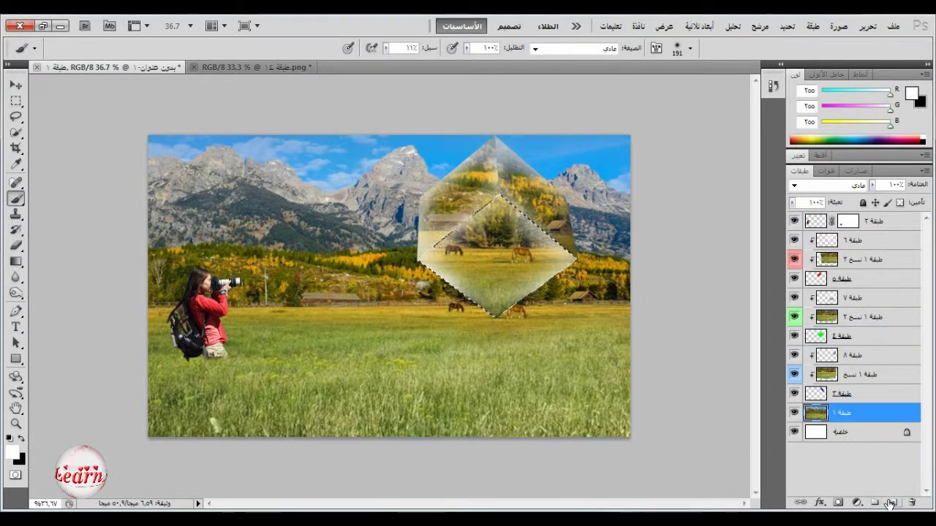
left_click(894, 503)
- Paint the selected face shape black at 100% flow, set the brush size to 501 px, and deselect
left_click(21, 438)
left_click(385, 48)
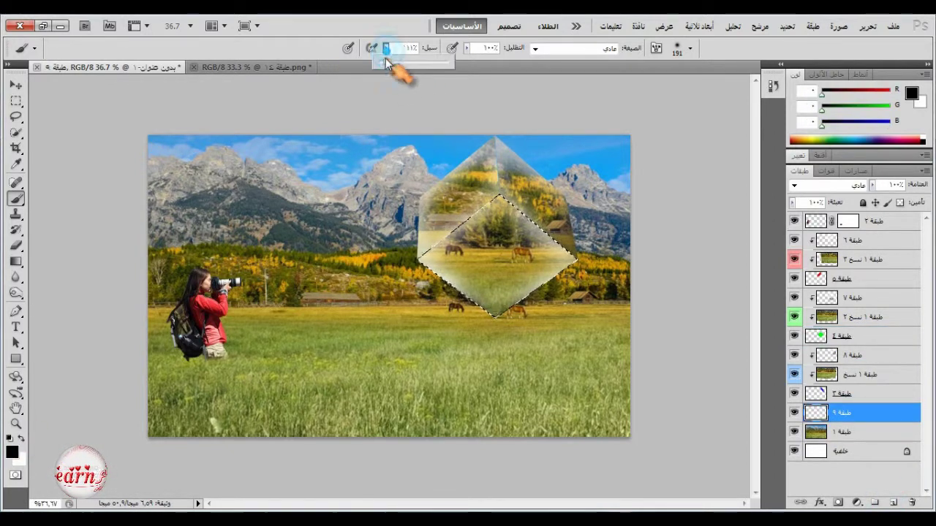
left_click(446, 62)
mouse_move(477, 233)
left_mouse_down()
mouse_move(473, 221)
mouse_move(474, 298)
mouse_move(516, 210)
left_mouse_up()
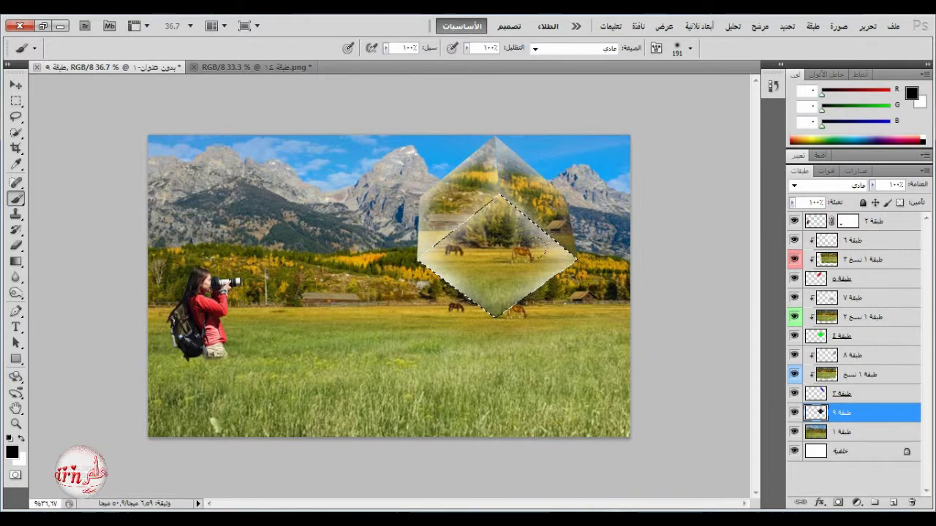
right_click(549, 255)
left_click(754, 284)
key("Return")
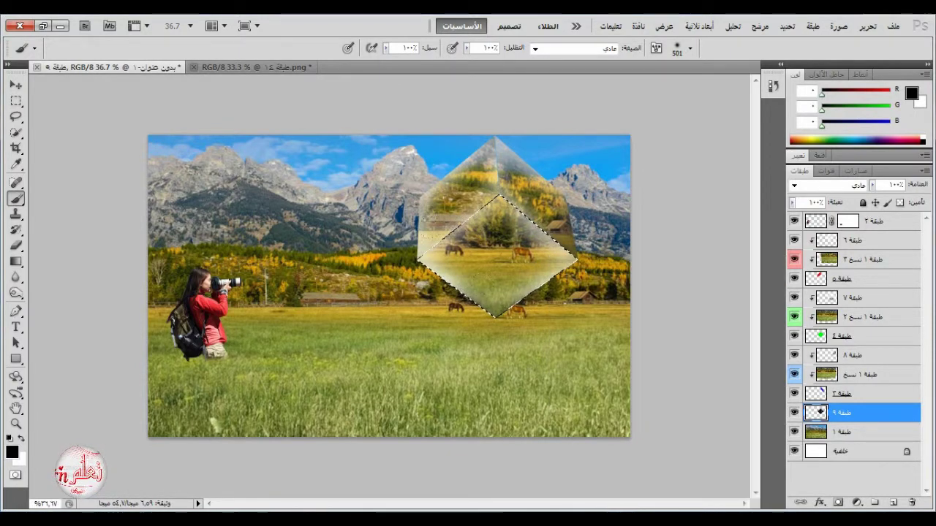
left_click(16, 101)
left_click(301, 173)
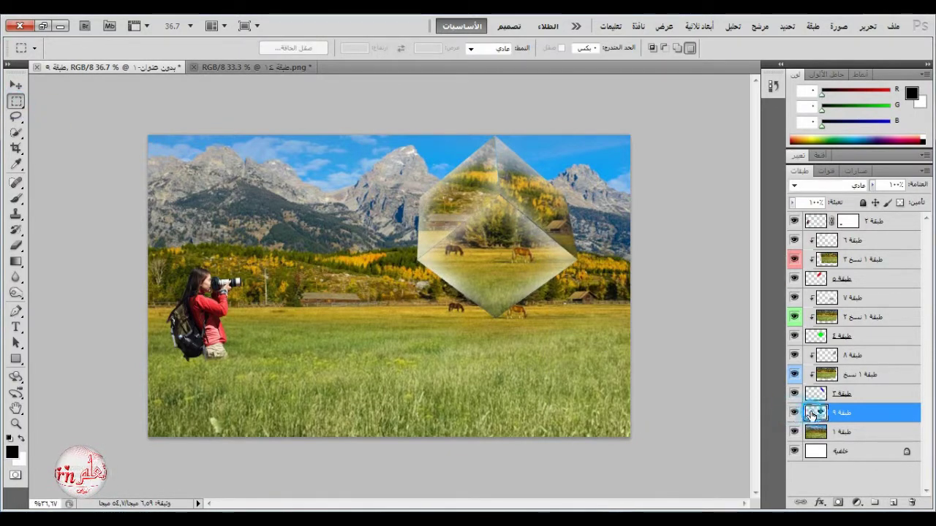
- Flip the black shape vertically, rotate it 131.55°, scale it to 112.33% width and 183.40% height, and place it on the grass below the cube
left_click(867, 26)
left_click(707, 279)
right_click(523, 253)
left_click(486, 457)
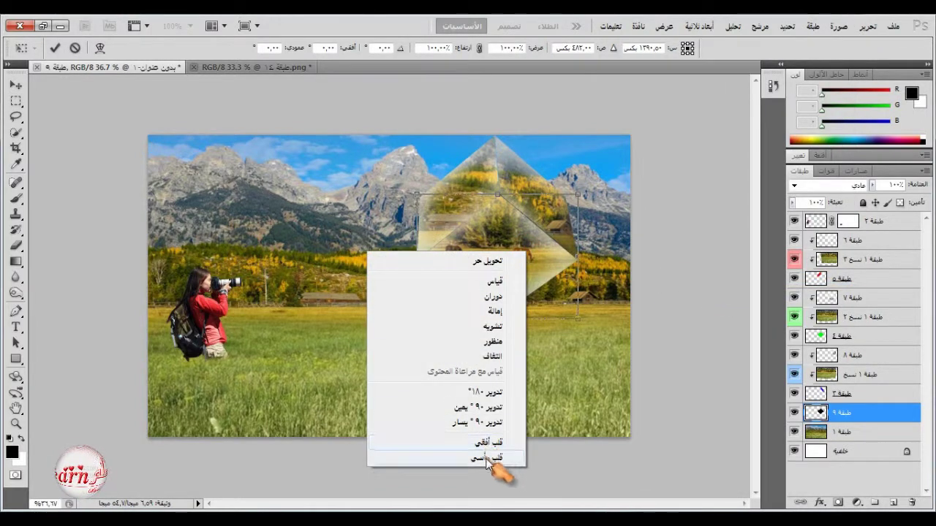
left_click_drag(488, 259, 508, 381)
left_click_drag(623, 412, 583, 389)
left_click_drag(554, 422, 639, 418)
left_click_drag(679, 420, 696, 356)
left_click_drag(627, 378, 637, 385)
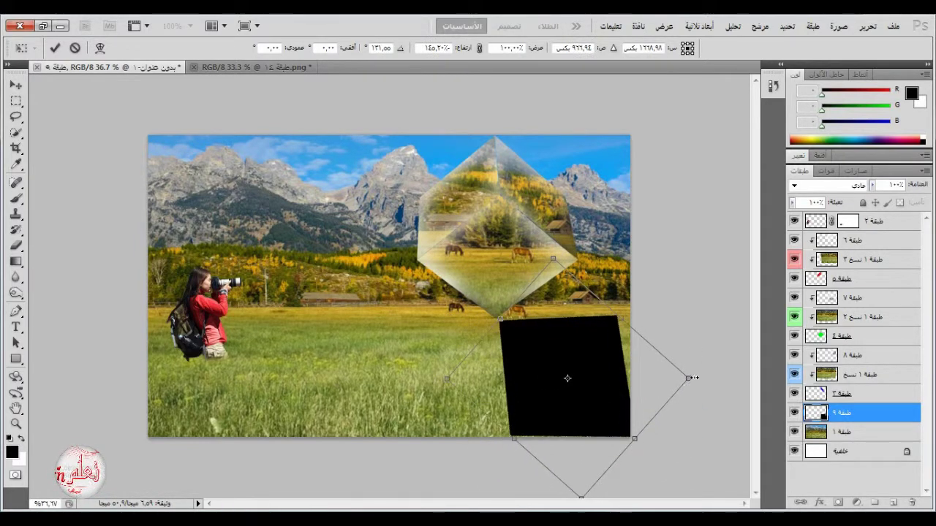
left_click_drag(693, 378, 727, 402)
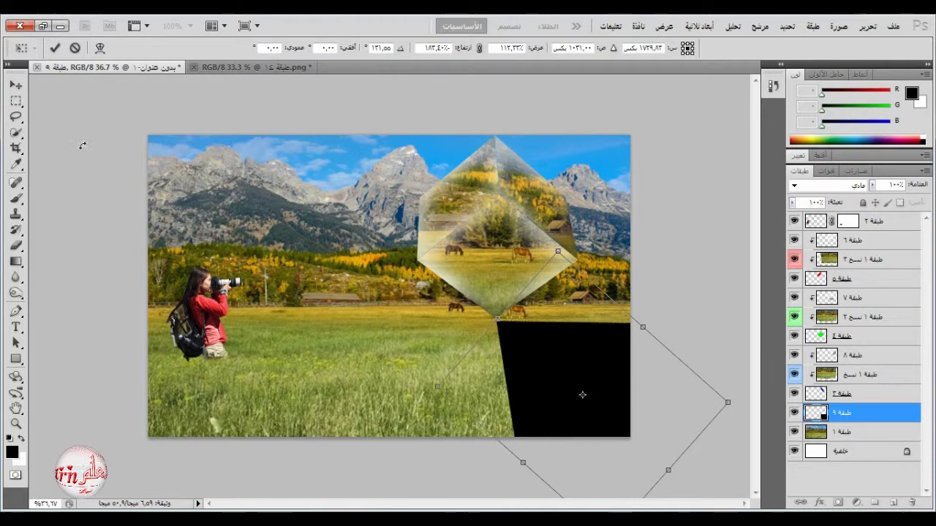
key("Return")
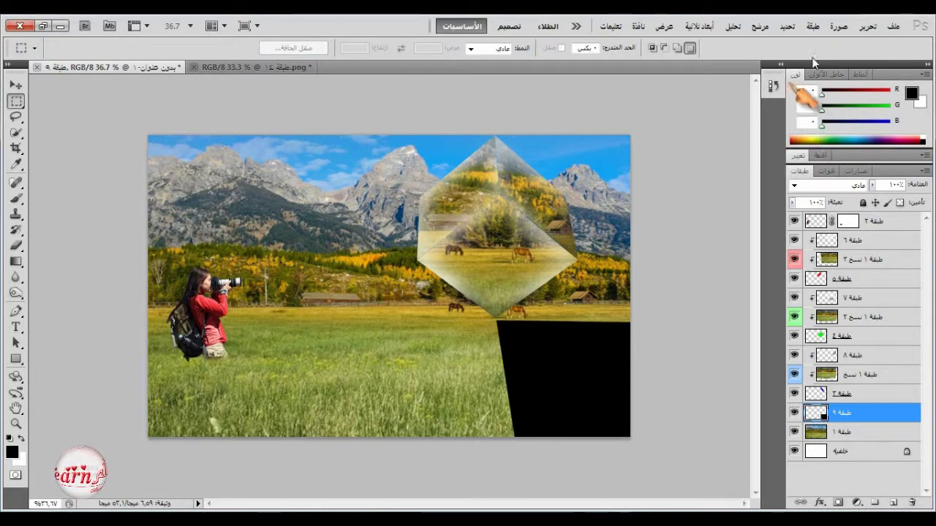
- Apply a 13.9-pixel Gaussian Blur to the cube's black shadow and lower its layer opacity to 81%
left_click(761, 27)
mouse_move(749, 178)
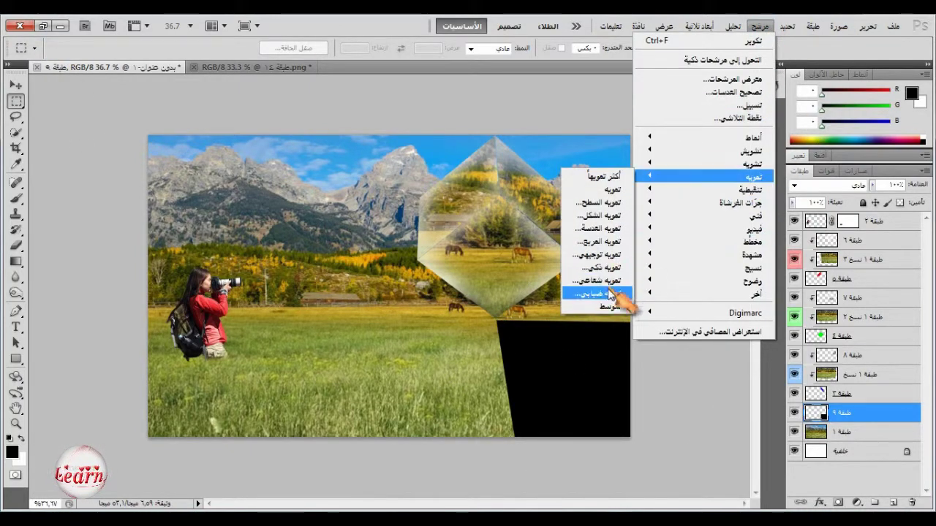
left_click(607, 292)
left_click_drag(522, 110, 239, 110)
left_click(342, 312)
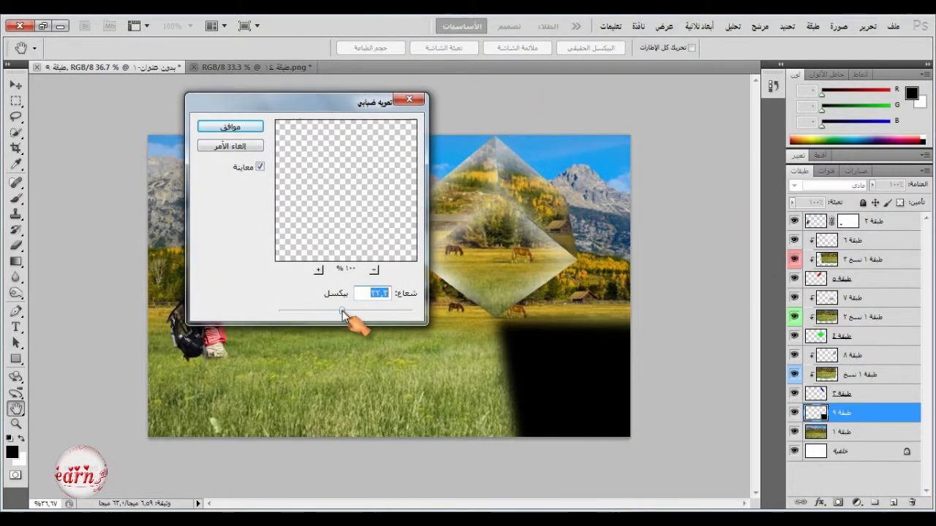
left_click_drag(341, 313, 336, 313)
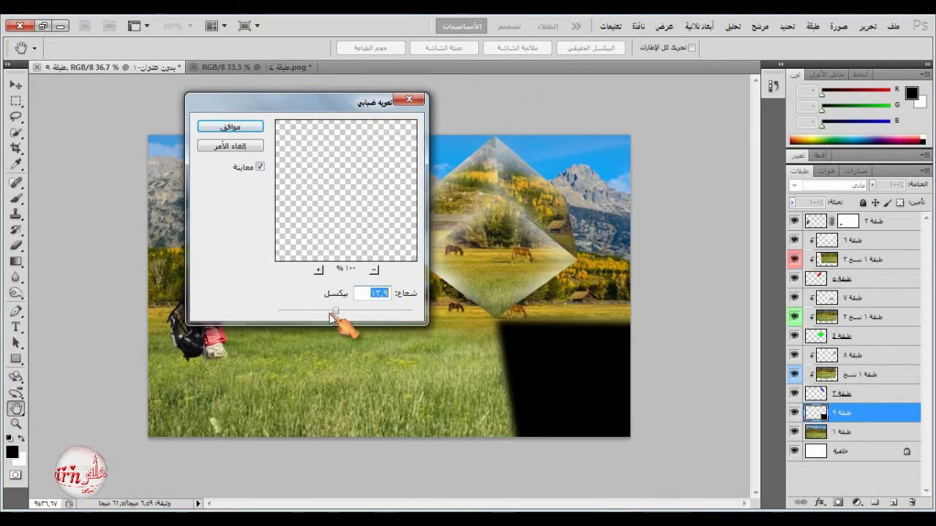
left_click(227, 127)
left_click(872, 184)
left_click_drag(870, 202, 856, 204)
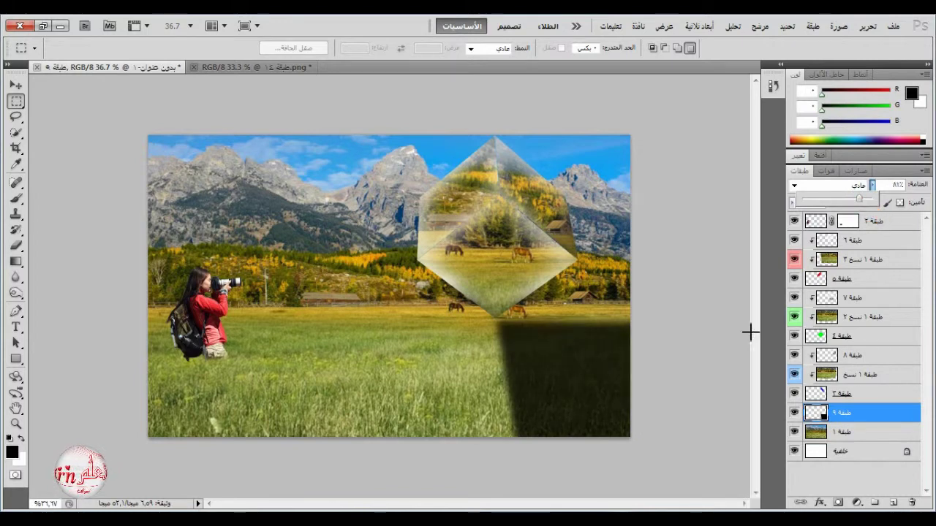
- Add a new layer above the landscape and darken the lower meadow with a soft black 810 px brush at 11% flow
left_click(857, 430)
left_click(856, 432)
left_click(891, 503)
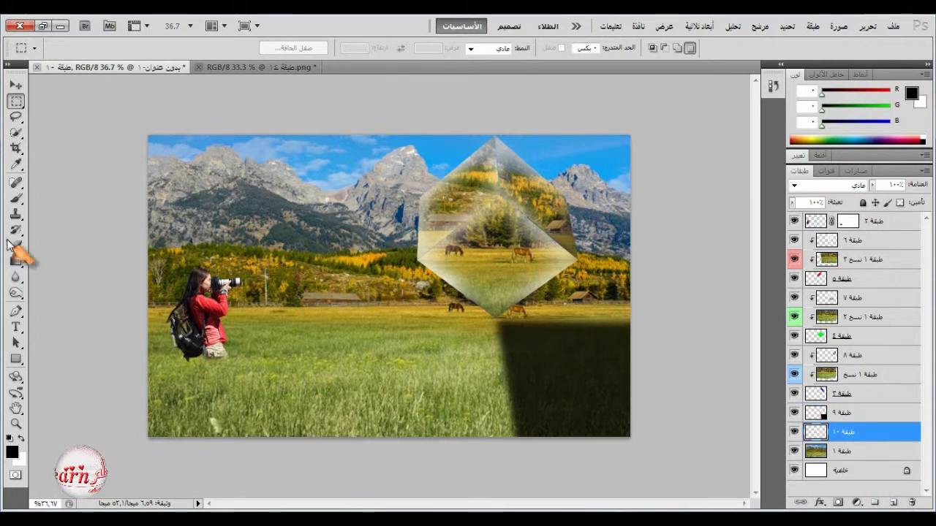
left_click(16, 198)
right_click(471, 279)
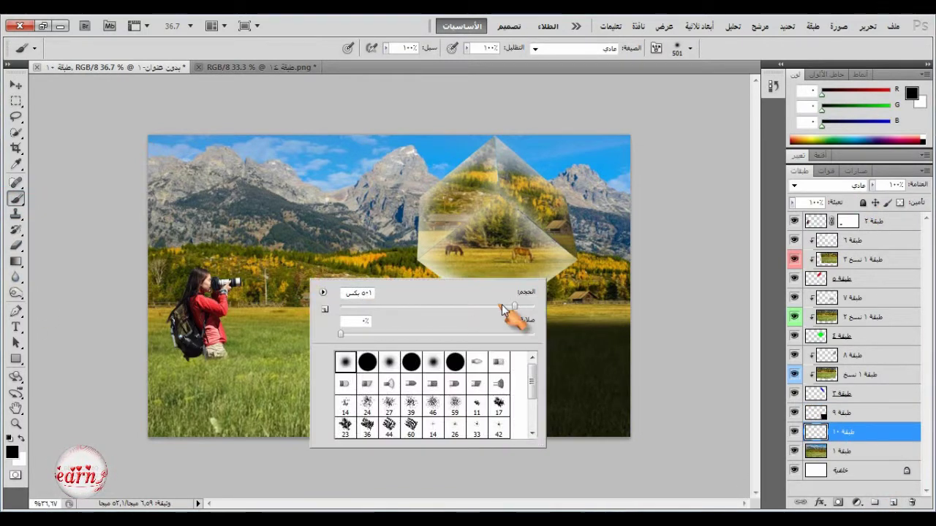
left_click(385, 49)
left_click(324, 63)
mouse_move(149, 442)
left_mouse_down()
mouse_move(417, 449)
mouse_move(110, 410)
mouse_move(132, 356)
mouse_move(512, 468)
left_mouse_up()
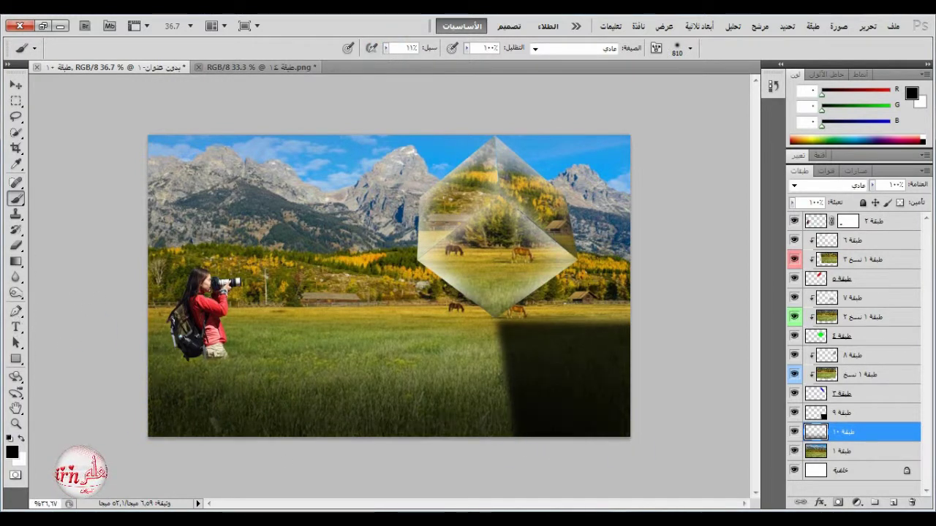
- Add another layer above the meadow shading, load the photographer's outline as a selection, and paint it black with a hard brush at 100% flow
left_click(895, 503)
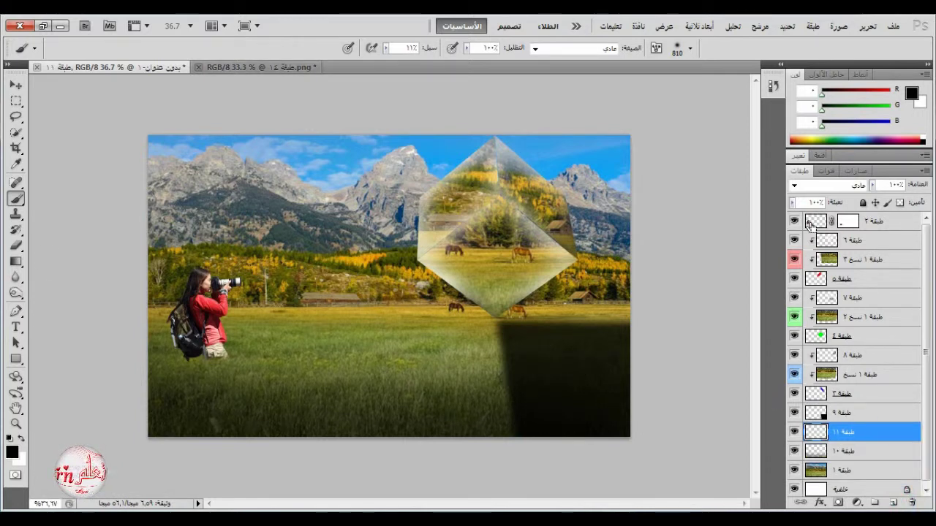
left_click(809, 223, "ctrl")
left_click(386, 49)
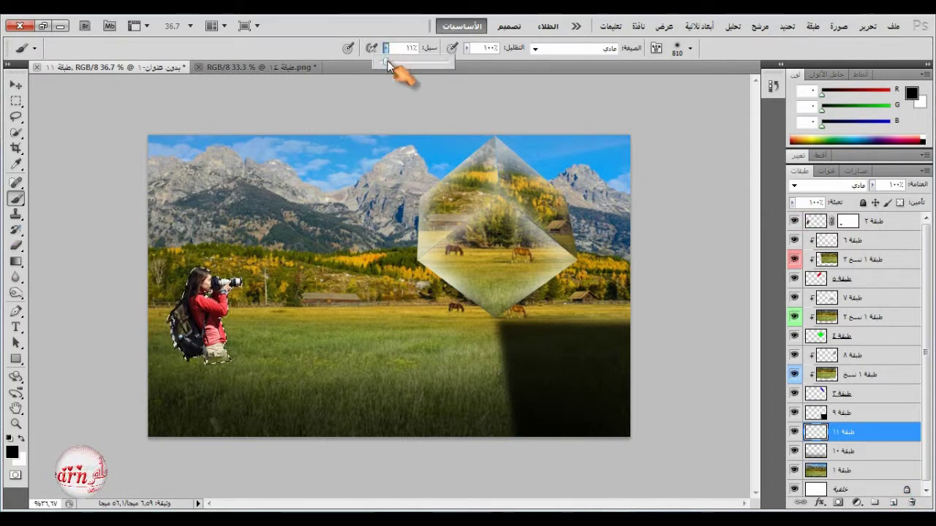
left_click_drag(388, 60, 466, 74)
right_click(383, 217)
left_click(443, 301)
left_click(205, 265)
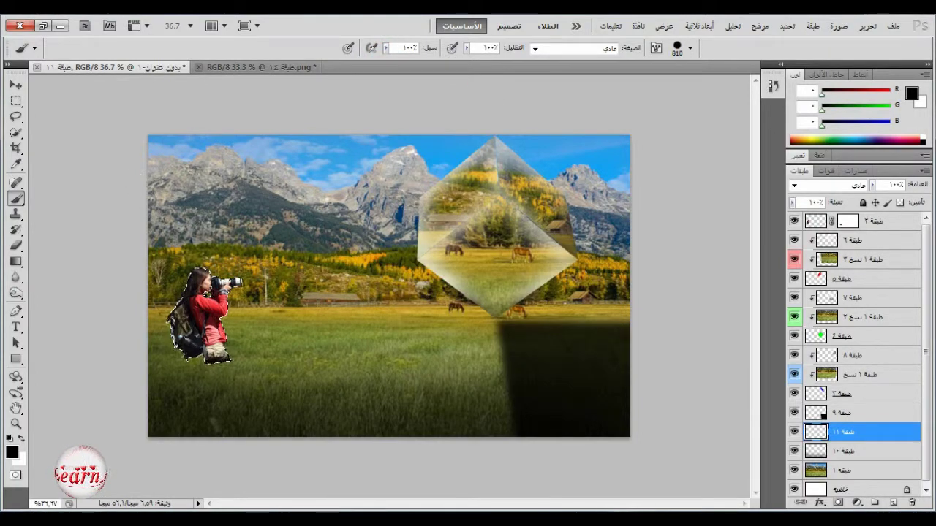
- Deselect, flip the photographer's black silhouette vertically, and place it directly beneath the photographer on the grass as a shadow
left_click(16, 100)
key("ctrl+d")
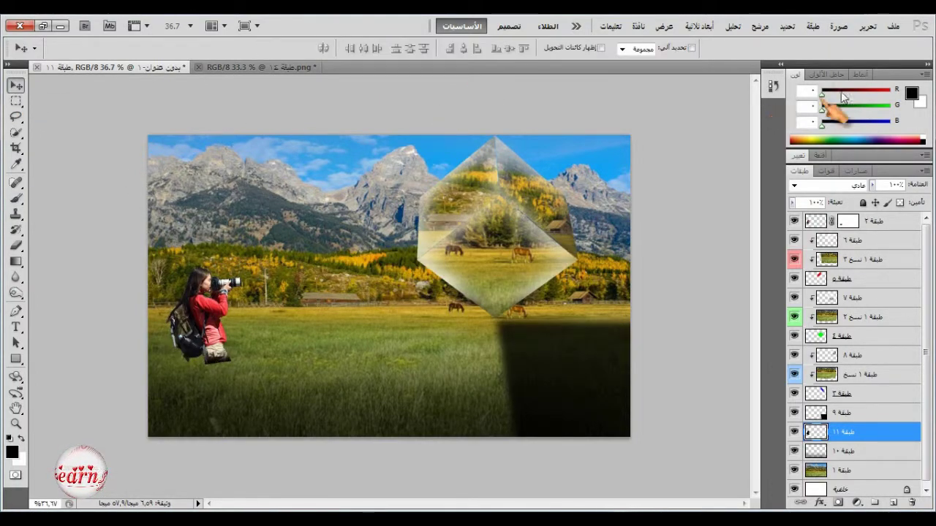
left_click(867, 26)
left_click(746, 280)
right_click(223, 293)
left_click(186, 499)
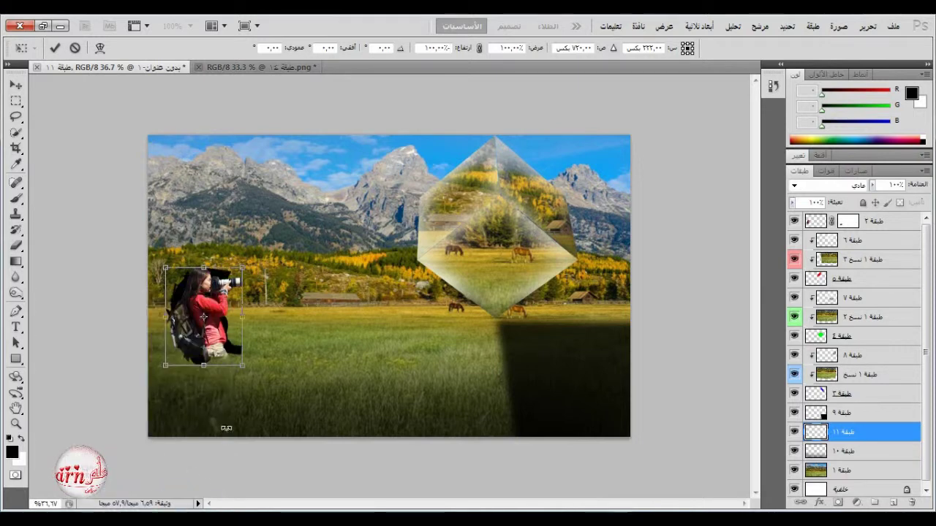
left_click_drag(204, 367, 204, 429)
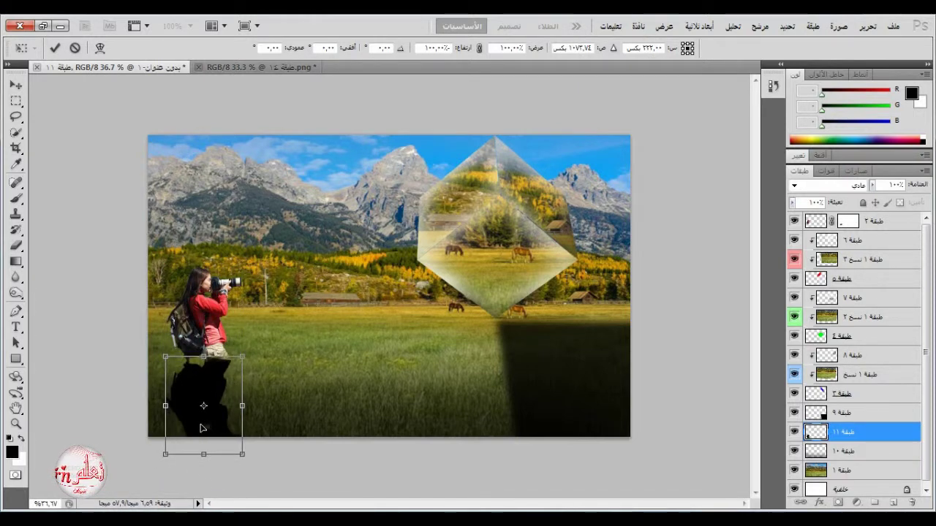
left_click(55, 47)
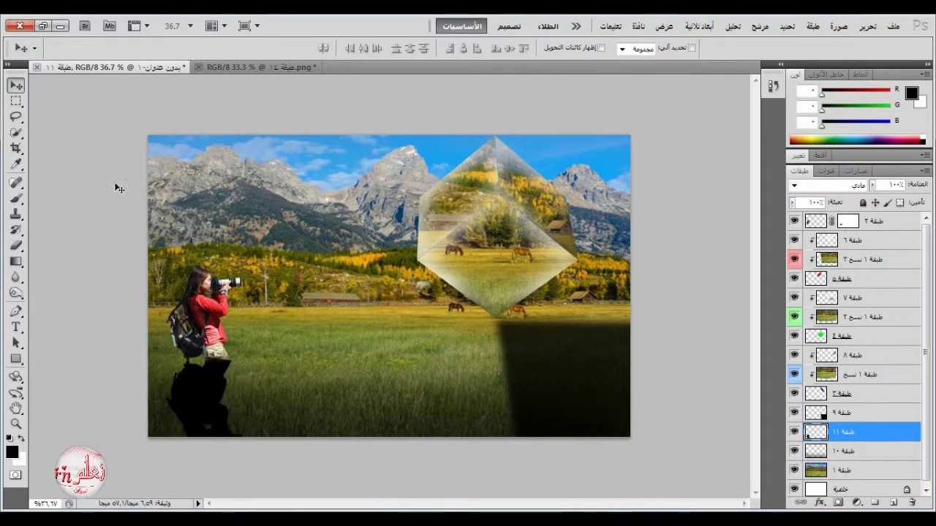
scroll(190, 402, "up", 3)
scroll(274, 341, "down", 2)
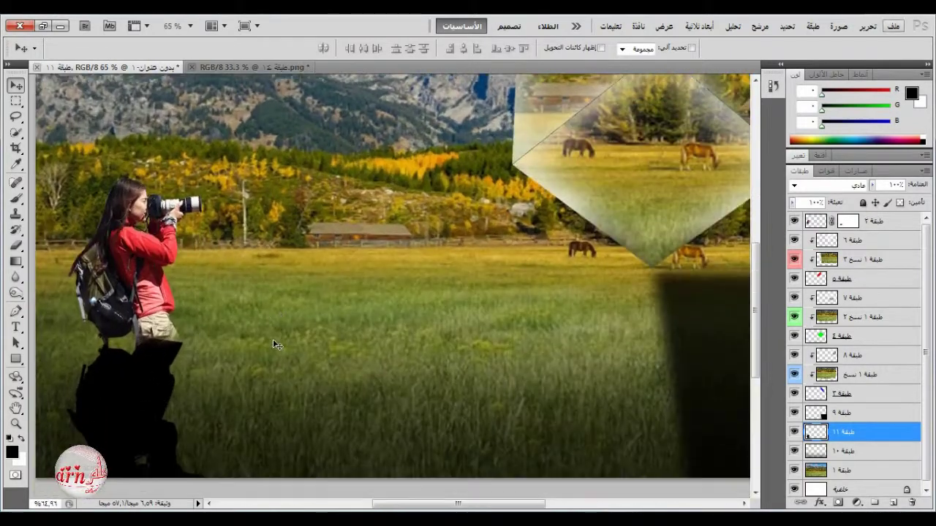
mouse_move(150, 365)
left_mouse_down()
mouse_move(154, 389)
mouse_move(148, 375)
mouse_move(167, 365)
mouse_move(154, 360)
mouse_move(155, 370)
left_mouse_up()
- Warp the photographer's shadow so its lower end spreads wider and its upper corners pull inward
left_click(867, 26)
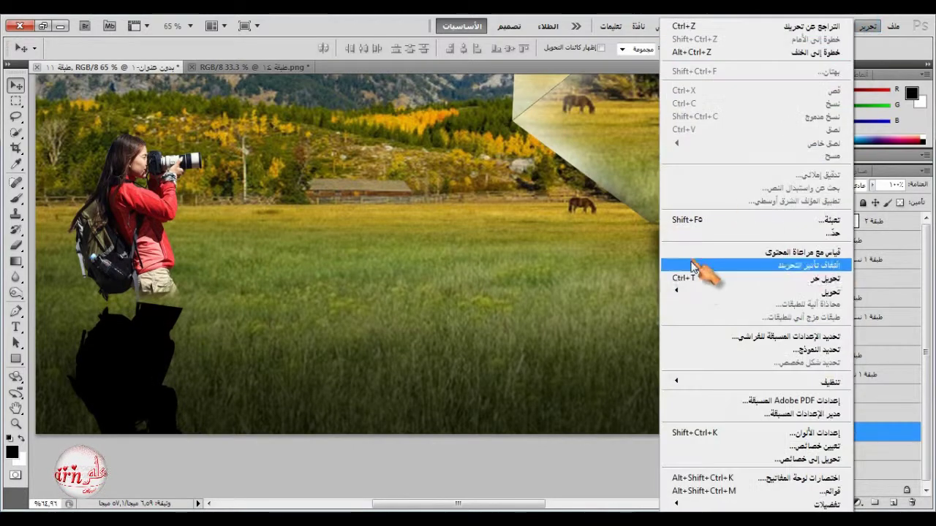
left_click(694, 279)
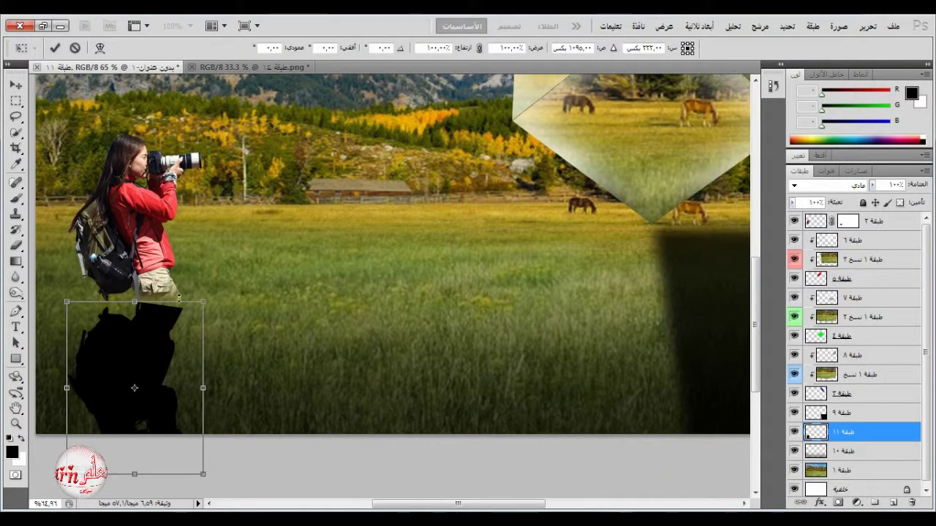
right_click(161, 334)
left_click(84, 217)
left_click(204, 475)
left_click_drag(231, 483, 255, 487)
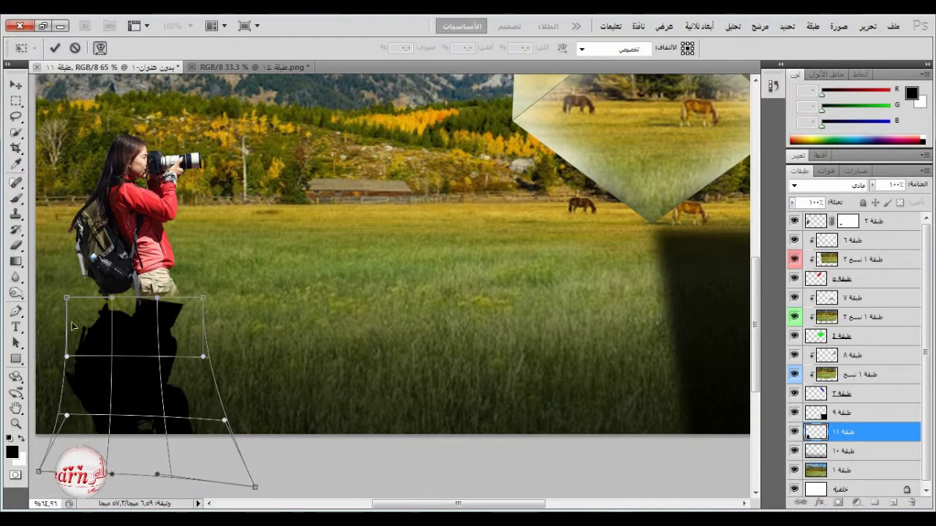
left_click_drag(73, 326, 94, 308)
left_click_drag(202, 299, 180, 299)
- Rotate the photographer's shadow 2.07° and shift it slightly left to line up with the legs
right_click(138, 332)
left_click(131, 112)
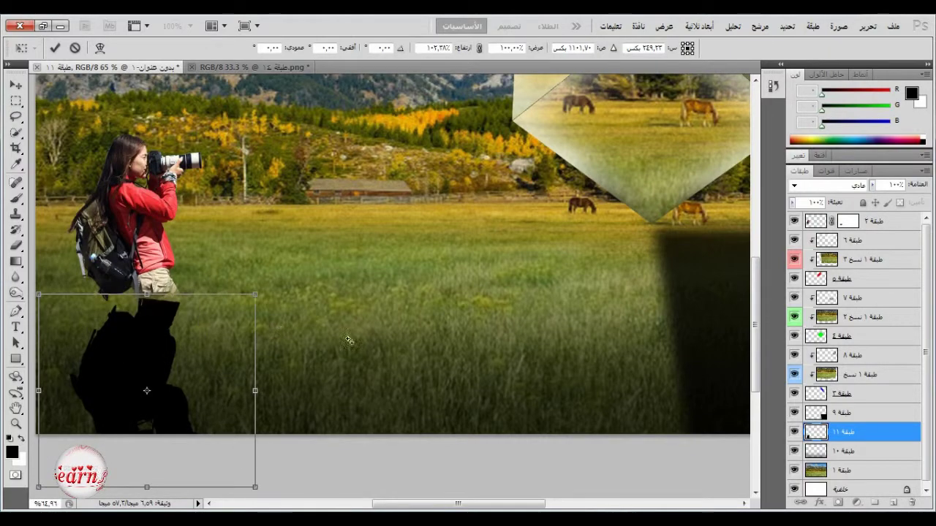
scroll(320, 390, "down", 2)
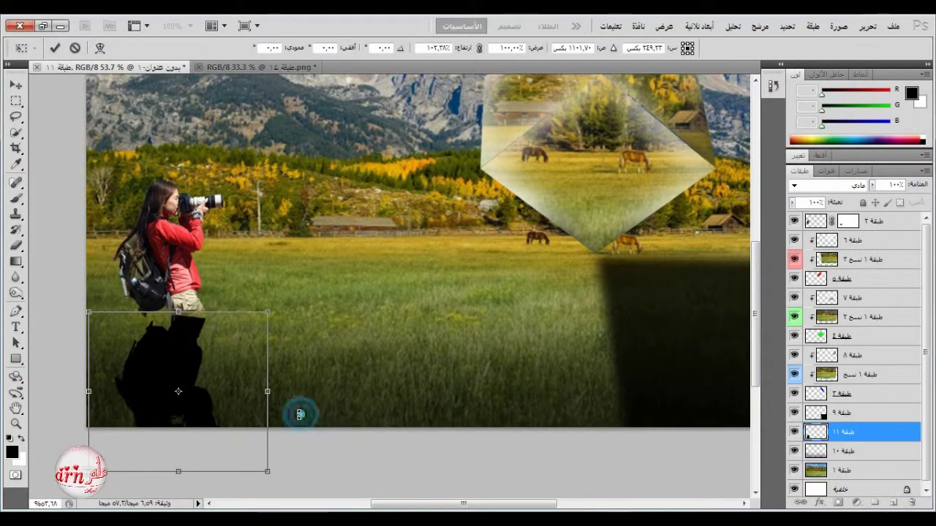
left_click_drag(299, 412, 218, 403)
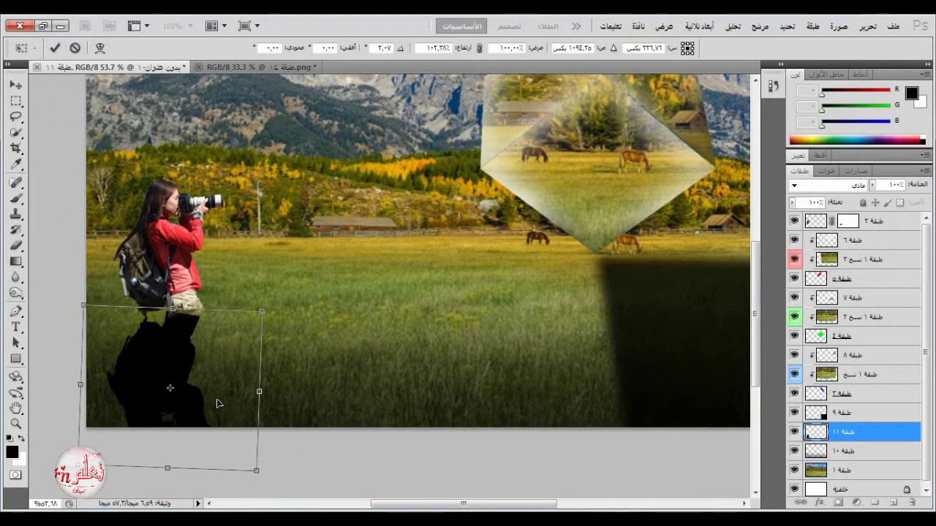
left_click(56, 48)
- Apply a 5.1-pixel Gaussian Blur to the photographer's shadow and lower its layer opacity to 75%
left_click(761, 26)
mouse_move(648, 242)
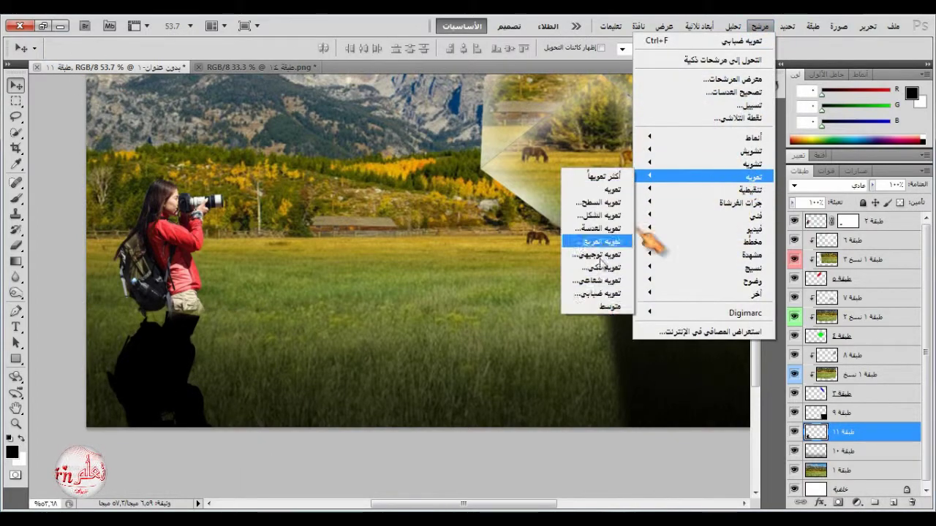
left_click(599, 240)
left_click_drag(334, 312, 315, 311)
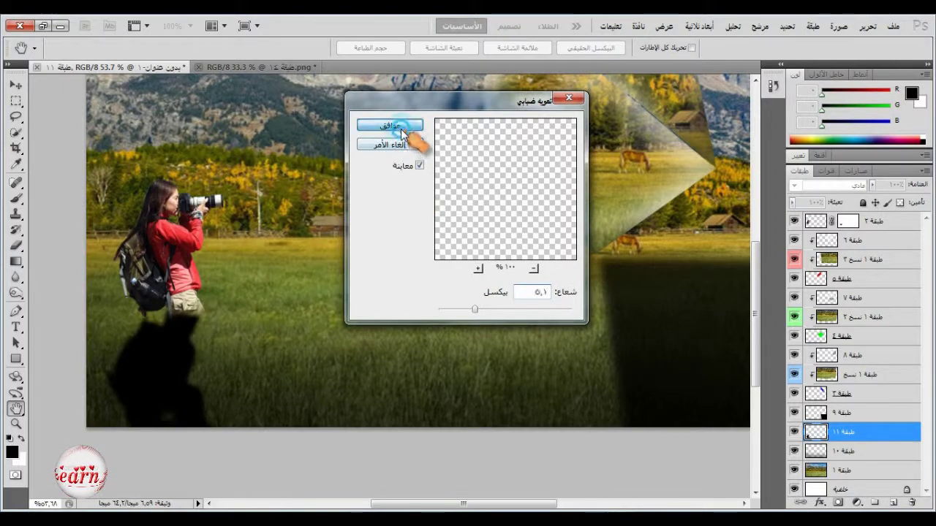
left_click(254, 127)
left_click(872, 185)
left_click_drag(872, 201, 850, 203)
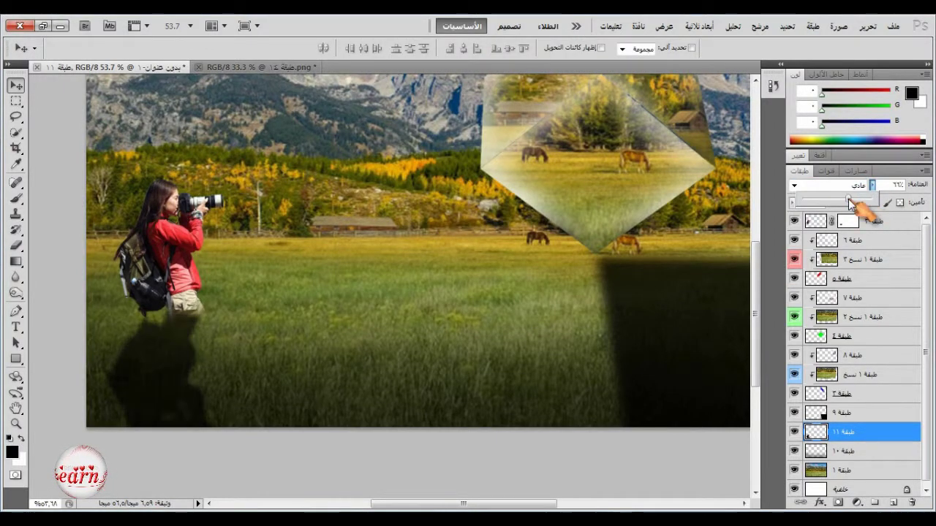
- On the meadow shading layer, darken the bottom edge of the grass further with a soft black 810 px brush at 13% flow
scroll(542, 296, "down", 1)
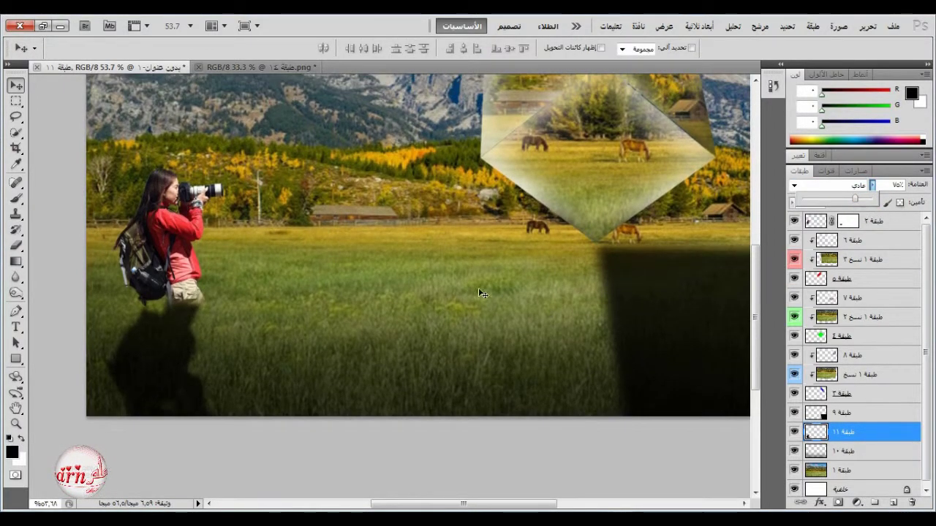
scroll(478, 288, "down", 3)
left_click(812, 451)
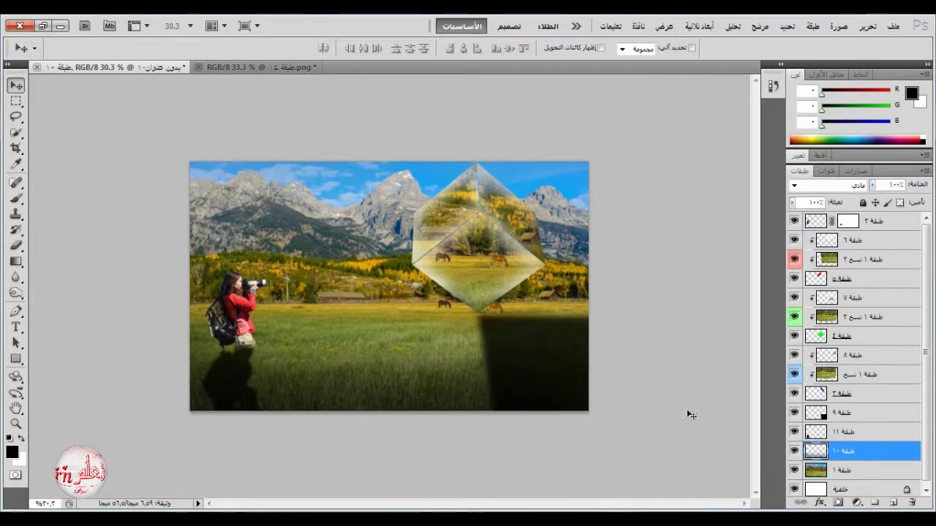
left_click(16, 197)
left_click_drag(386, 48, 323, 65)
left_click_drag(220, 468, 468, 461)
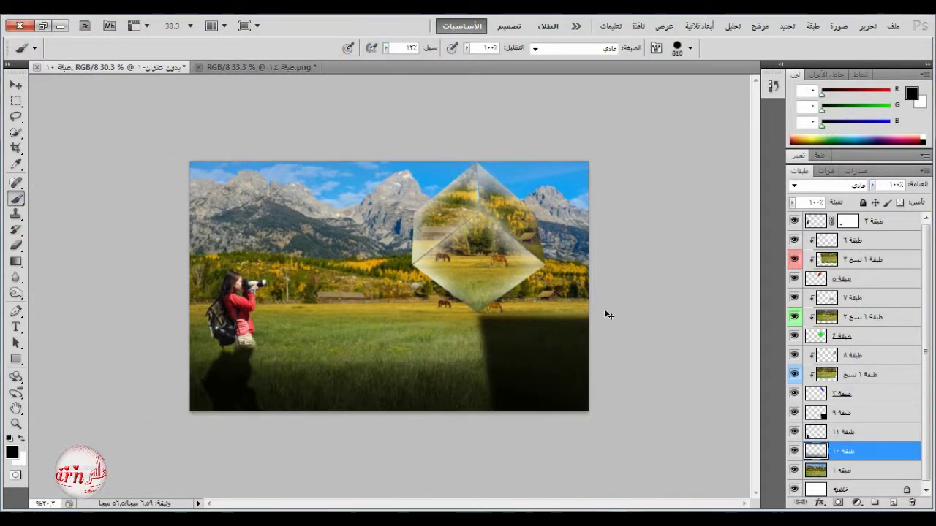
key("ctrl+z")
right_click(438, 316)
left_click_drag(220, 421, 462, 397)
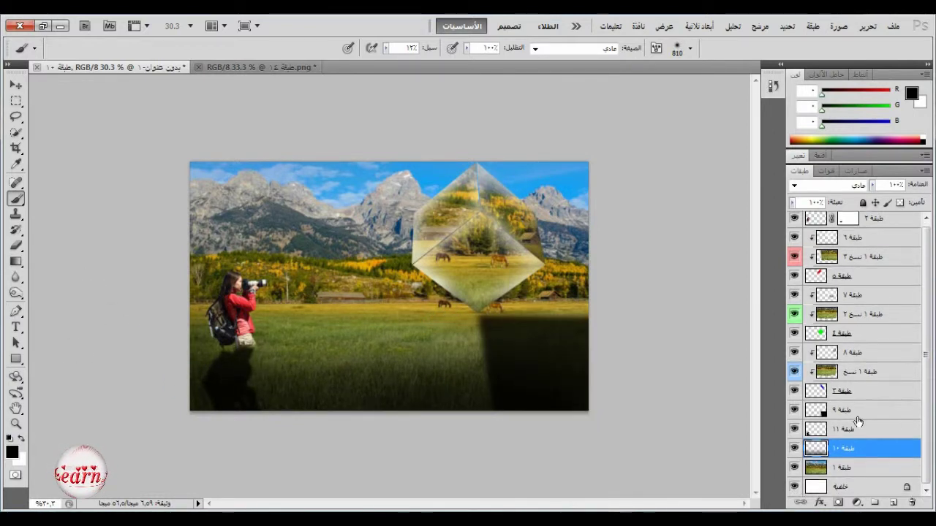
- Add a new layer above the photographer, set its blend mode to Lighten, and choose pure red as the foreground colour
left_click(876, 227)
left_click(892, 503)
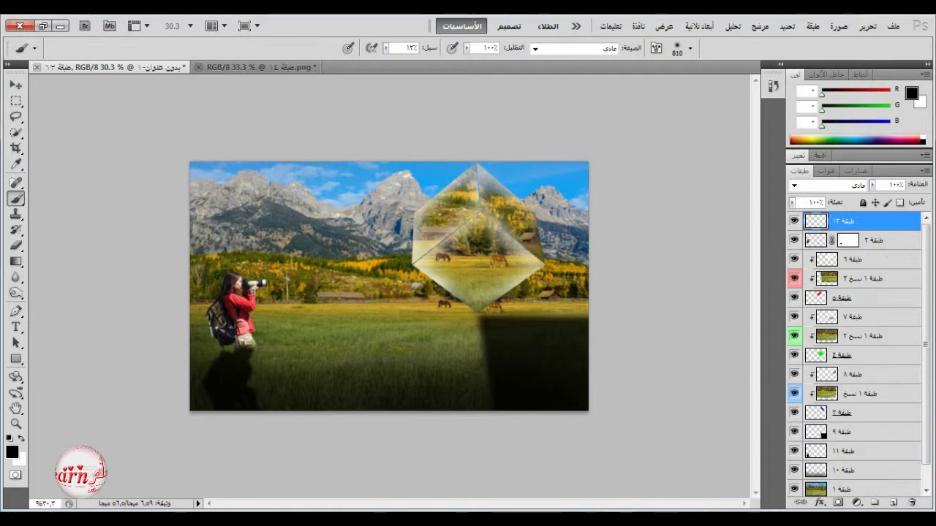
left_click(10, 440)
left_click(928, 141)
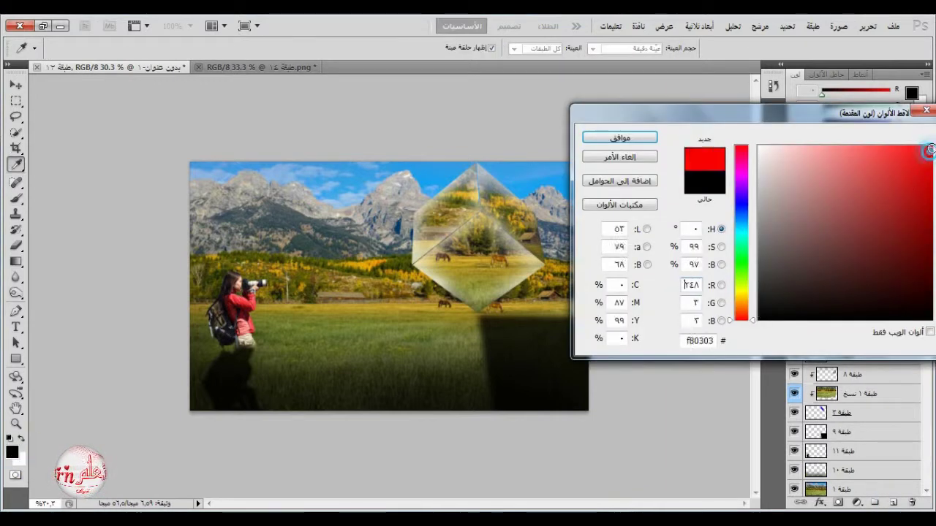
left_click(643, 142)
left_click(867, 186)
left_click(868, 129)
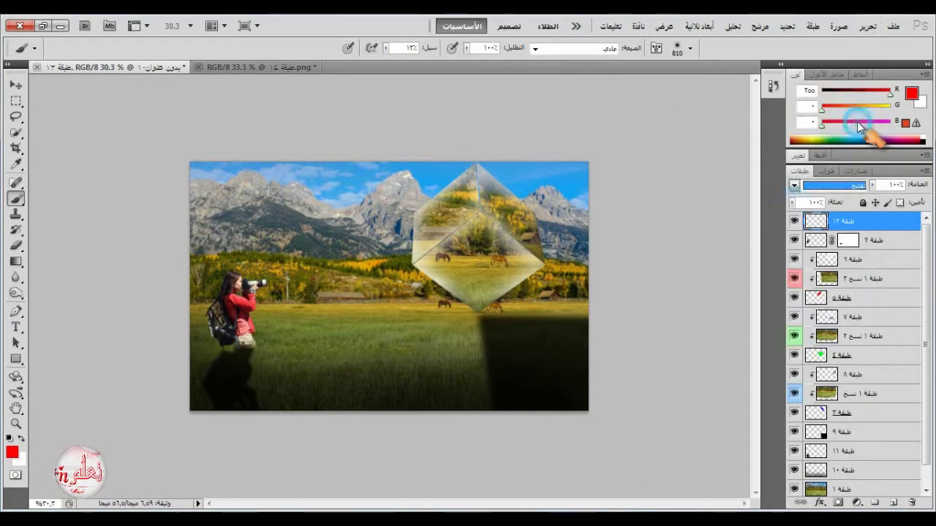
- Paint a large red glow over the mountains beside the cube with a soft 1527 px brush at 53% flow
right_click(427, 262)
left_click(642, 288)
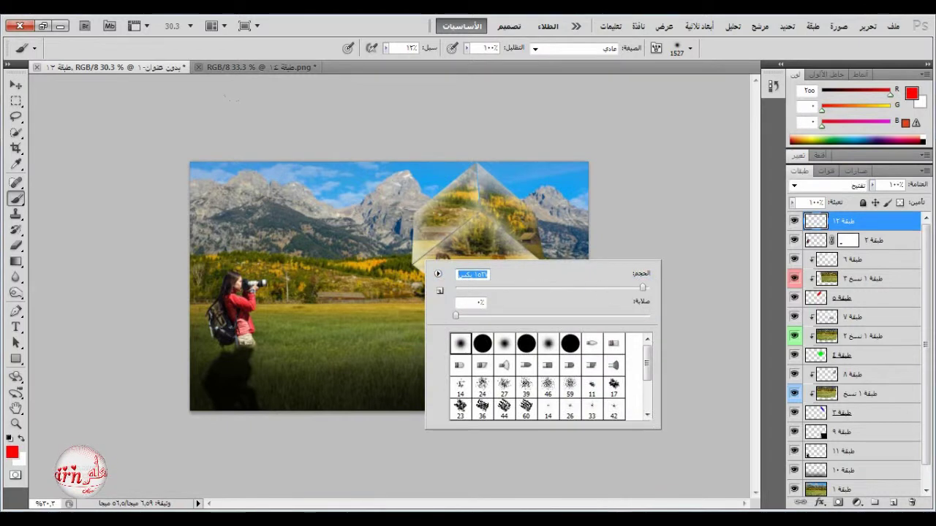
key("Return")
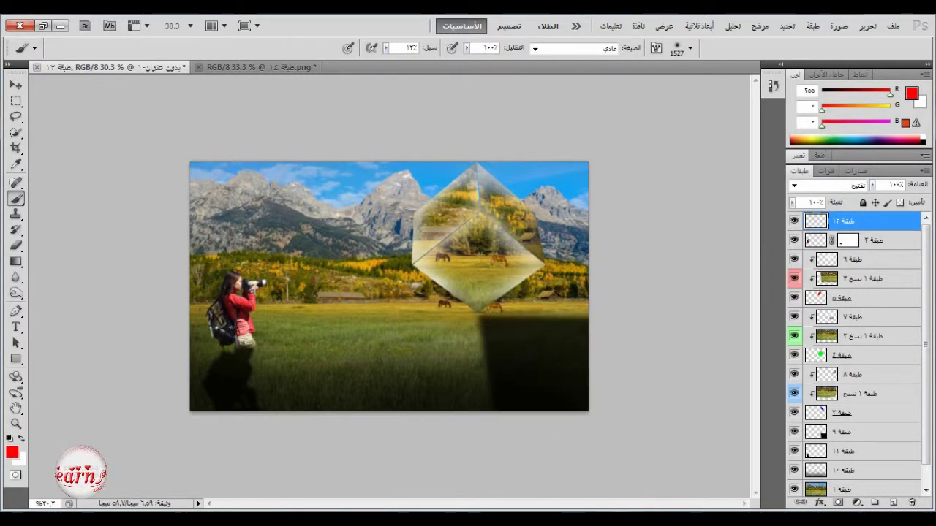
left_click(385, 47)
left_click_drag(385, 63, 427, 64)
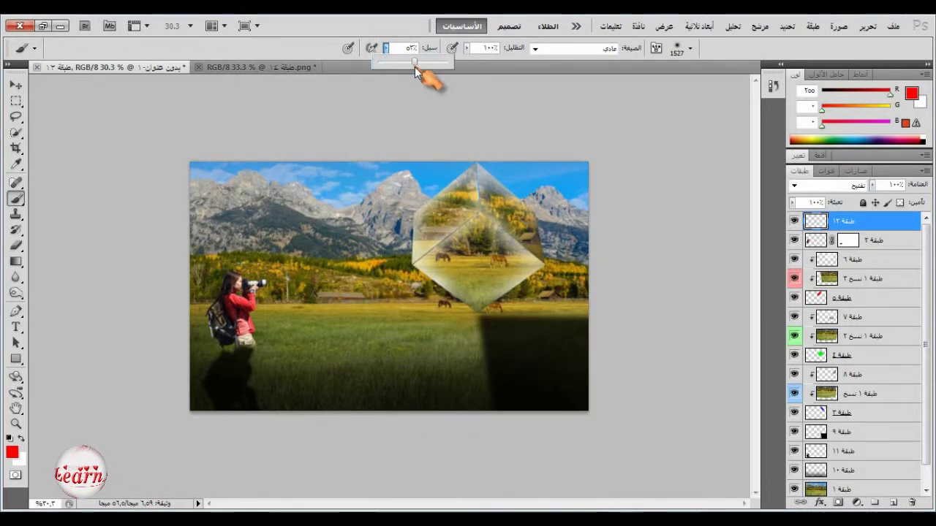
key("Return")
left_click(236, 87)
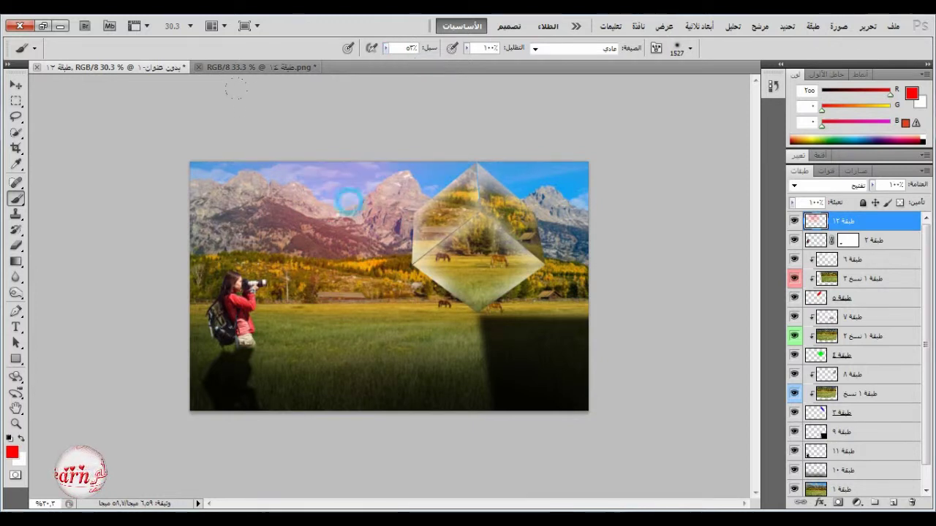
left_click(348, 201)
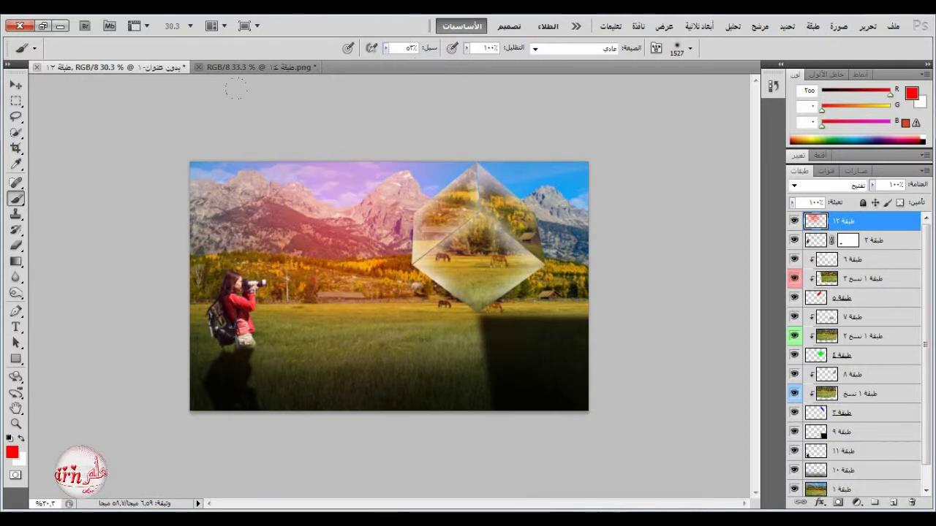
- Add a layer above the red glow, paint a large white glow over the mountains, and set the layer to Screen
left_click(894, 503)
left_click(21, 438)
left_click(342, 184)
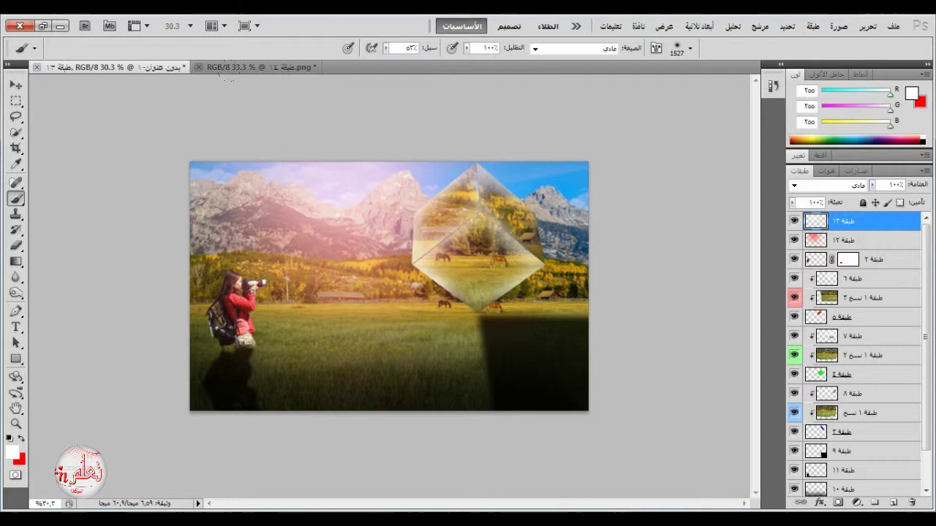
left_click(874, 187)
left_click(844, 234)
- Add a top layer and dab a small soft sun between the peaks in pale yellow (RGB 254, 241, 128)
left_click(893, 503)
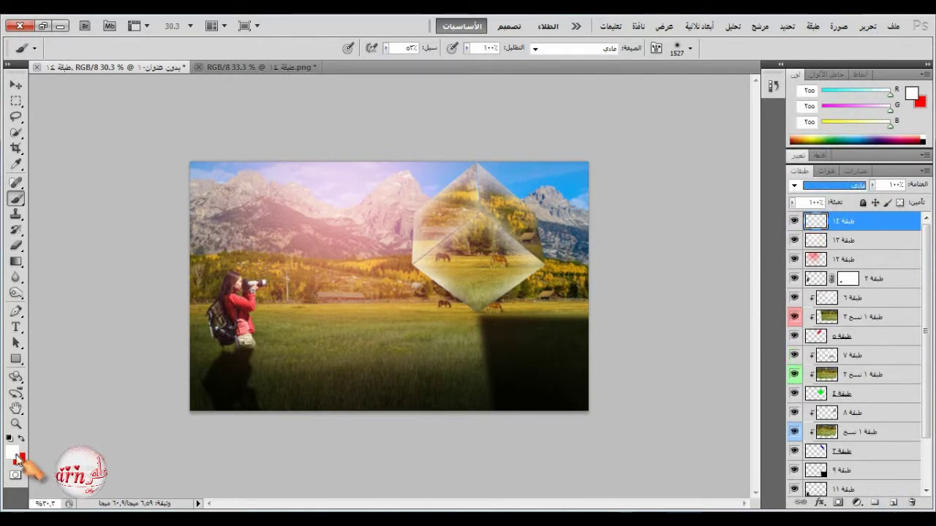
left_click(13, 453)
left_click(845, 149)
left_click(613, 139)
right_click(580, 231)
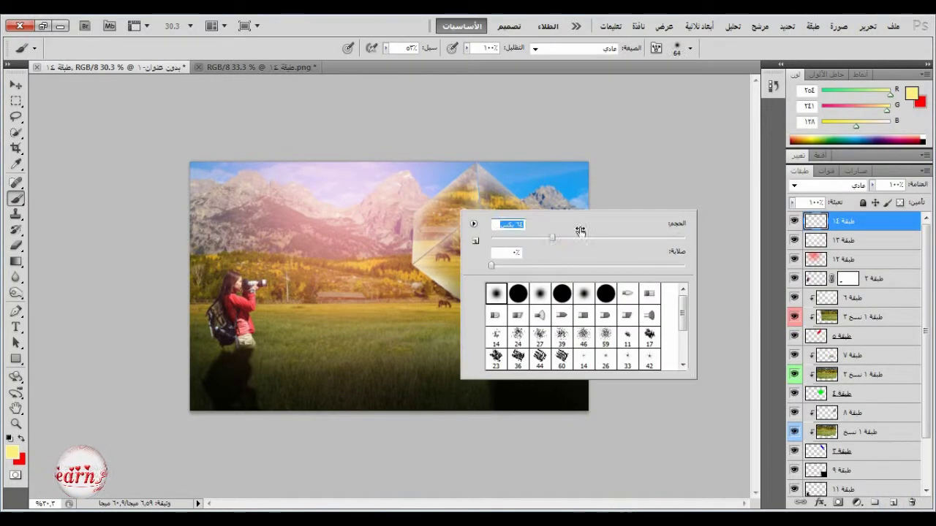
left_click(341, 204)
- On the red glow layer, dab red over the sun spot with a soft 158 px brush
left_click(852, 264)
key("x")
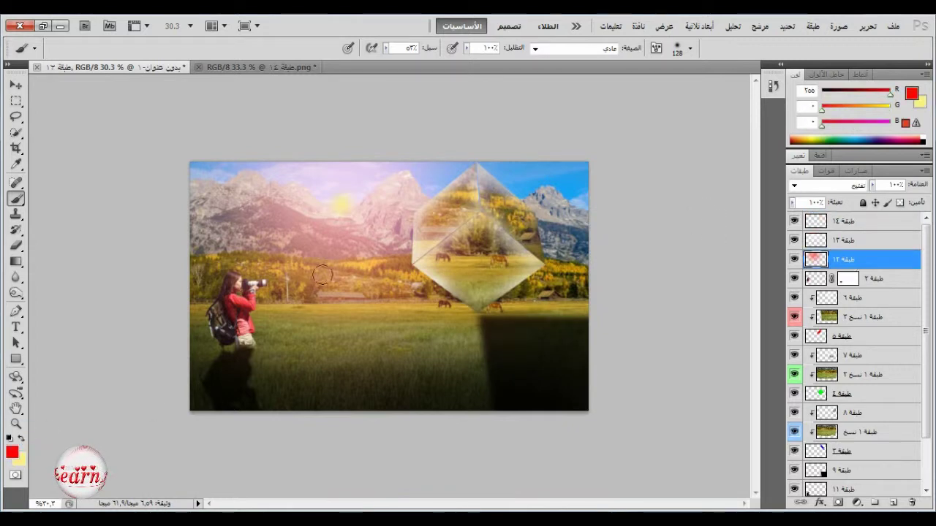
right_click(340, 206)
left_click(536, 244)
left_click(339, 201)
left_click(856, 240)
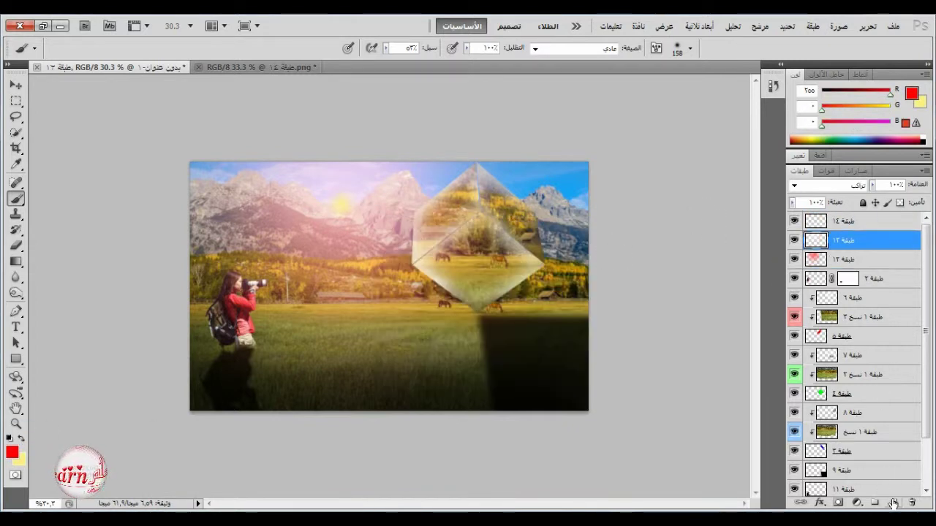
- Add a layer above the white glow, dab red over the sun with a soft 181 px brush, and set the layer to Screen
left_click(894, 503)
right_click(341, 206)
left_click(523, 240)
left_click(340, 206)
left_click(834, 185)
left_click(853, 126)
left_click(851, 185)
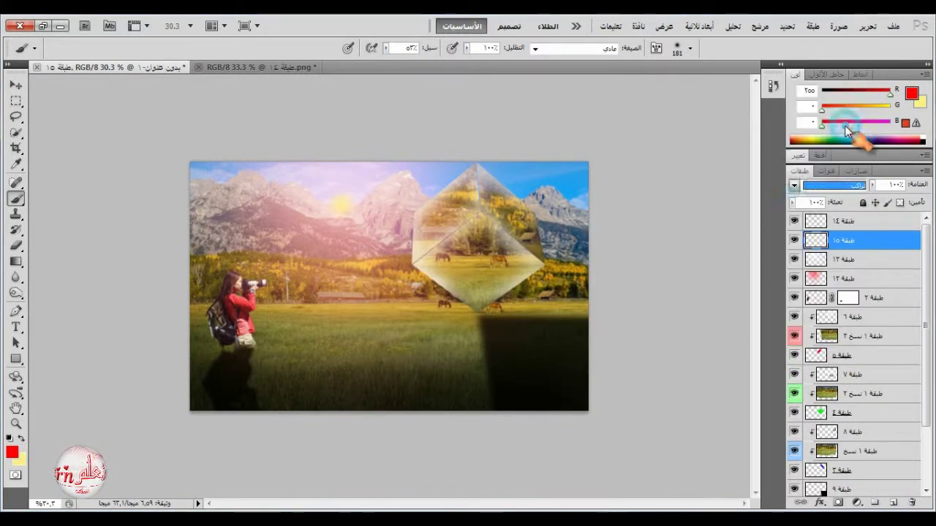
left_click(857, 186)
- Set the yellow sun layer to Screen and dab more pale yellow over the sun
left_click(853, 219)
left_click(836, 186)
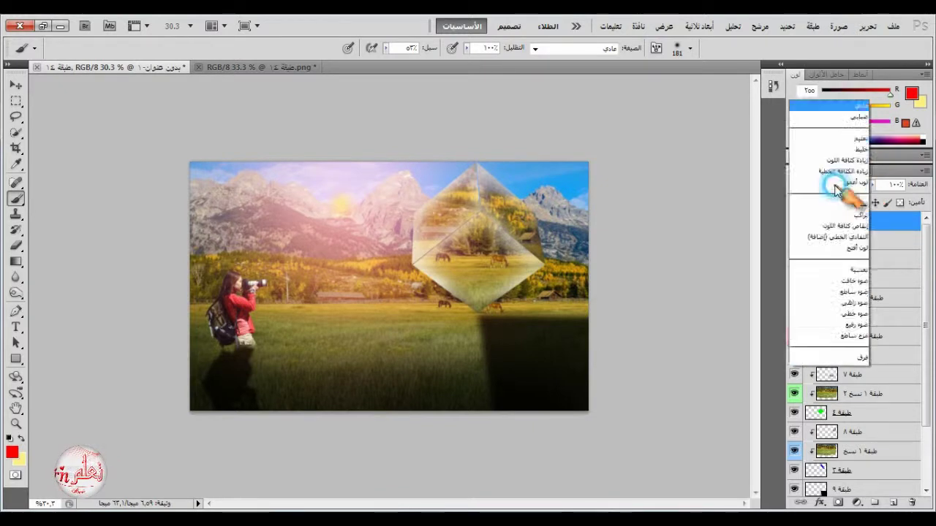
left_click(848, 129)
left_click(20, 440)
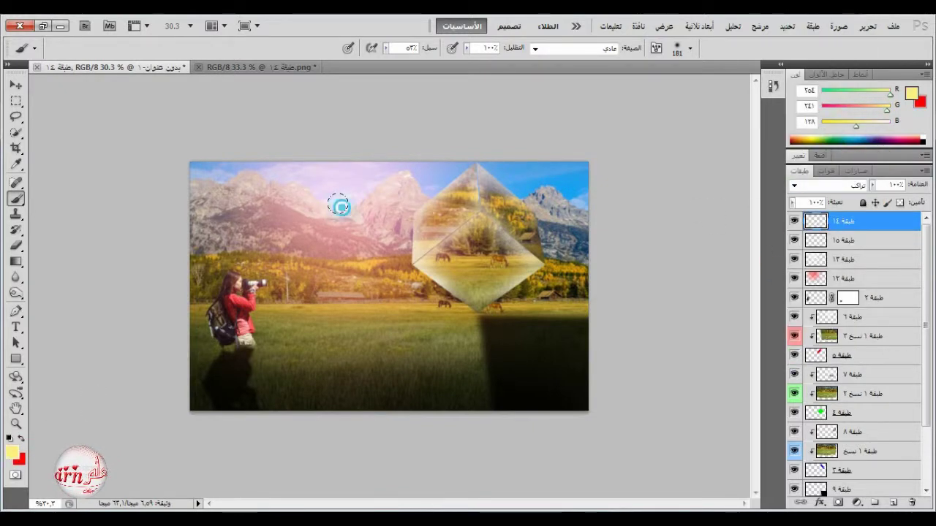
- Add a layer above the pale yellow sun, dab red over the sun, and set the layer to Linear Dodge (Add)
key("x")
key("ctrl+shift+alt+n")
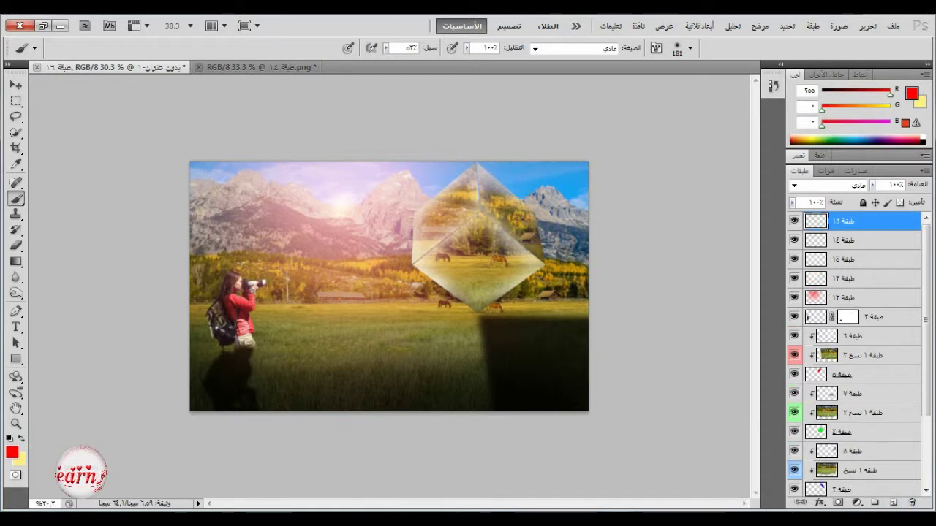
left_click(342, 199)
left_click(833, 185)
left_click(841, 205)
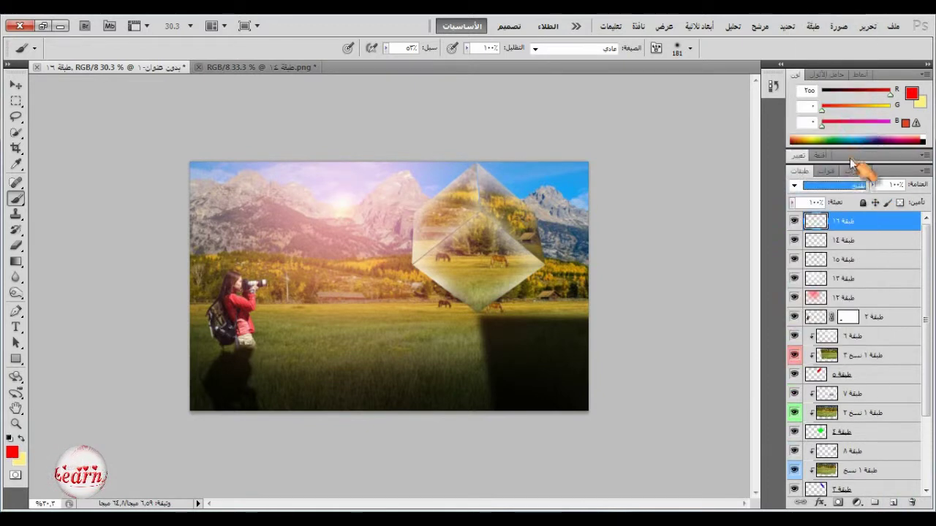
left_click(833, 186)
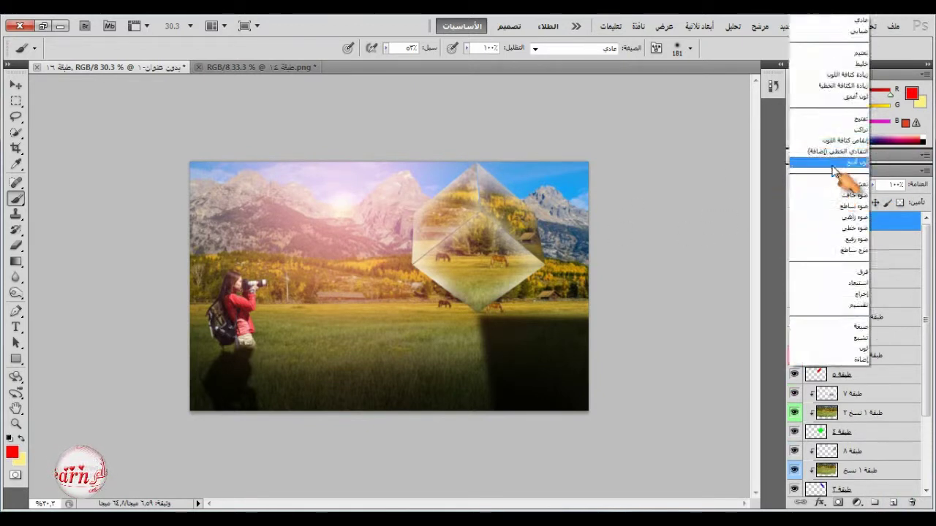
left_click(832, 166)
- Select the grass-darkening layer and prepare a soft black brush at 1094 px with 10% flow
left_click(15, 86)
key("ctrl+minus")
scroll(849, 382, "down", 2)
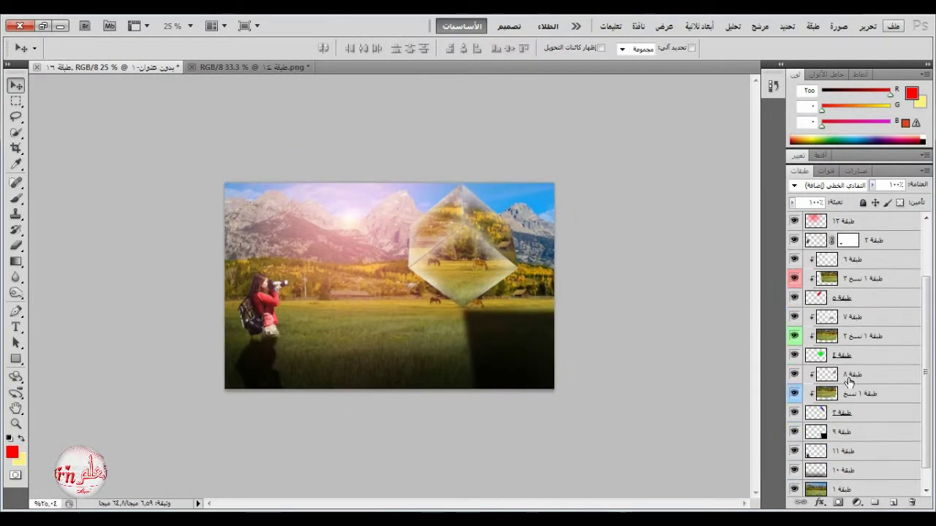
scroll(867, 388, "down", 1)
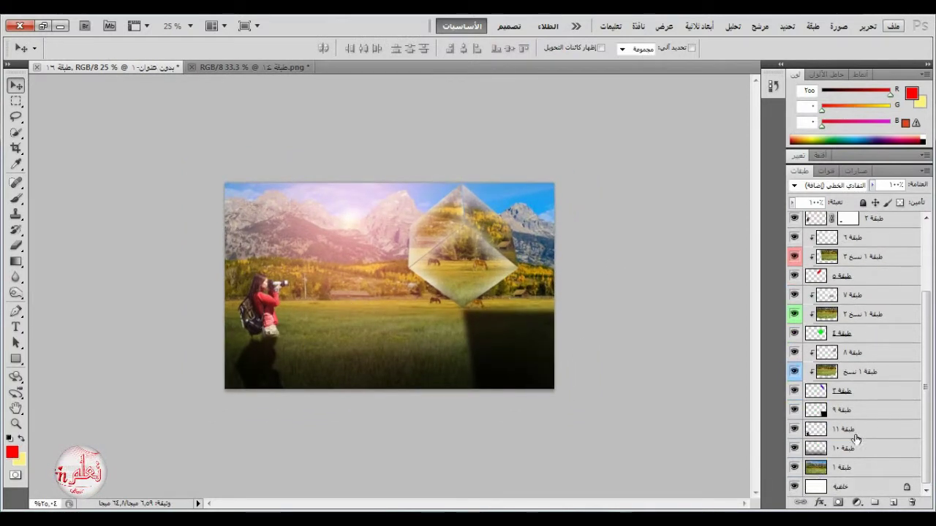
left_click(841, 450)
left_click(9, 440)
left_click(15, 198)
right_click(431, 330)
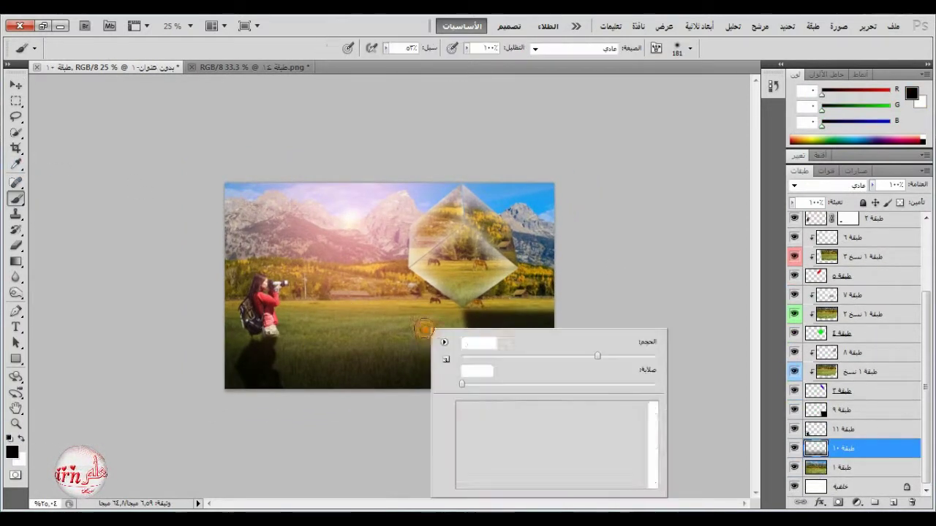
left_click(651, 356)
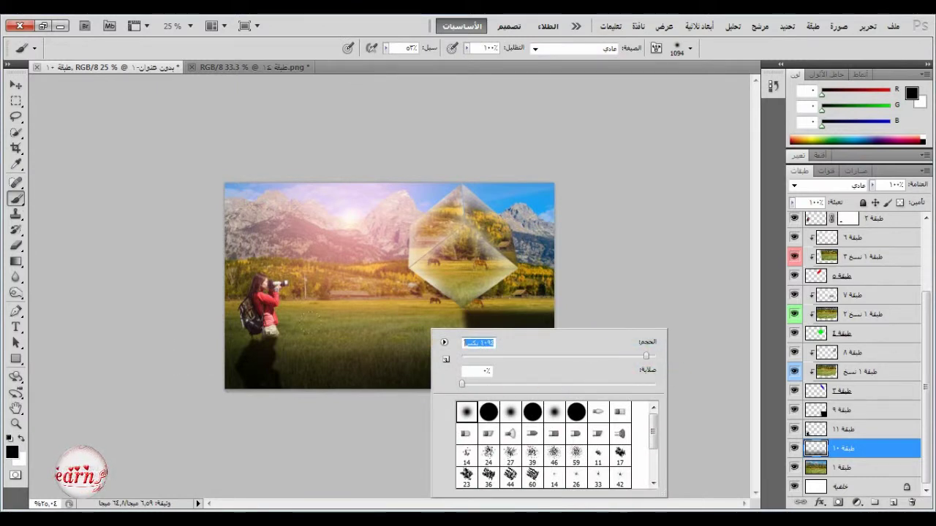
left_click(315, 353)
mouse_move(387, 48)
left_mouse_down()
mouse_move(367, 74)
mouse_move(355, 66)
left_mouse_up()
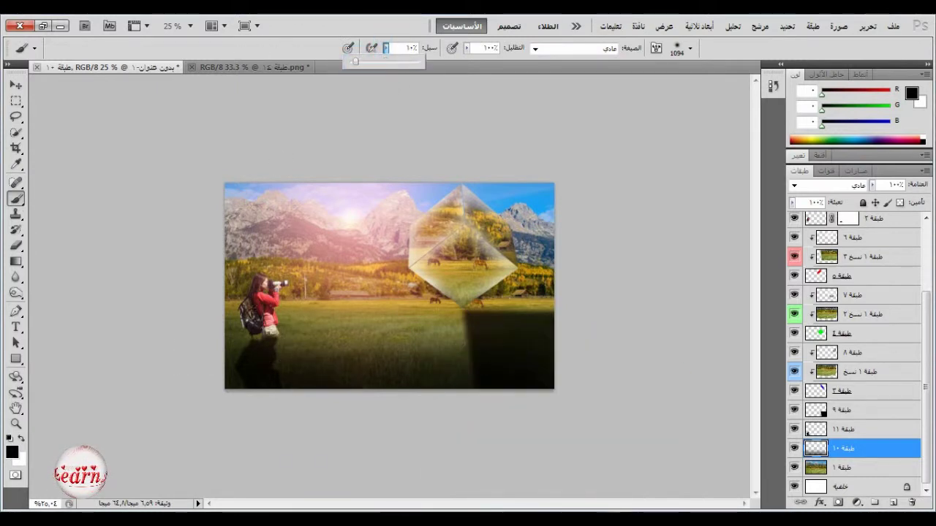
- Lower the opacity of the cube's shadow layer and soften the shadow with a Gaussian Blur
left_click(825, 411)
left_click_drag(874, 188, 863, 205)
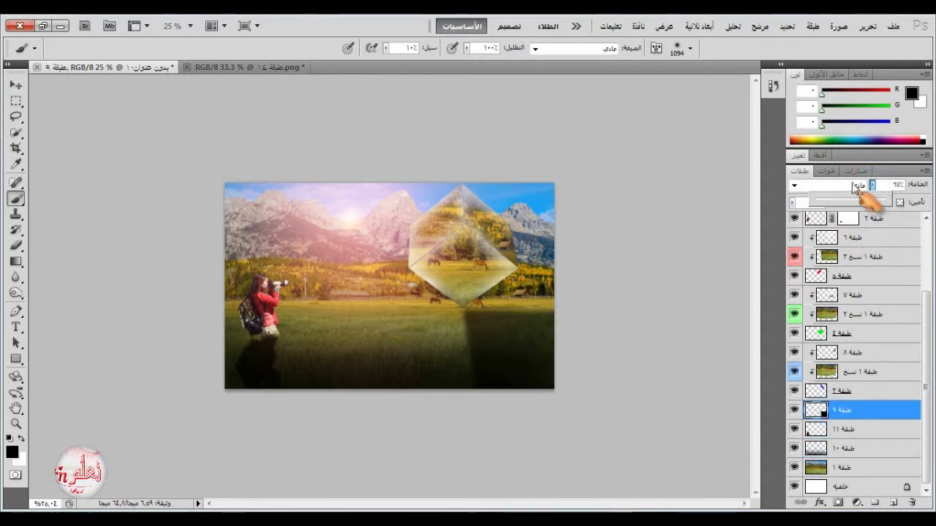
left_click(761, 26)
mouse_move(757, 177)
left_click(584, 299)
left_click_drag(458, 117, 709, 94)
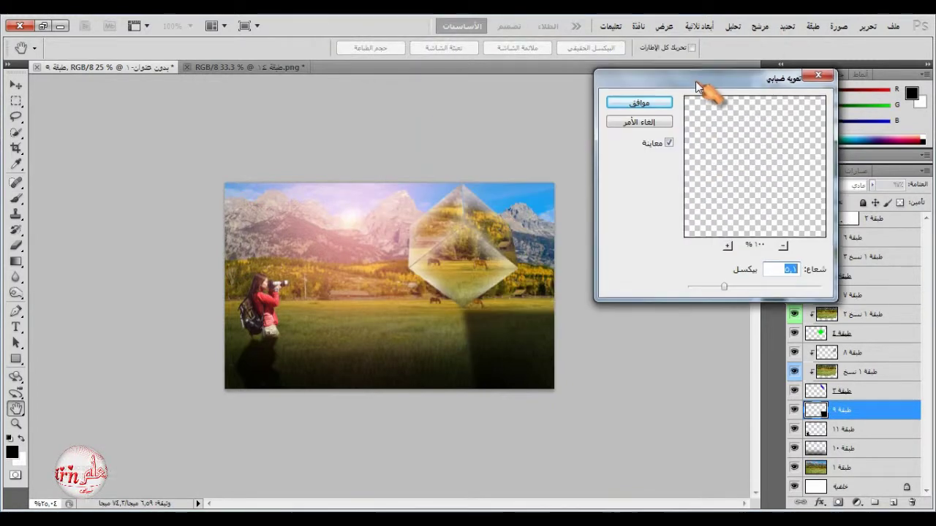
left_click_drag(731, 287, 758, 292)
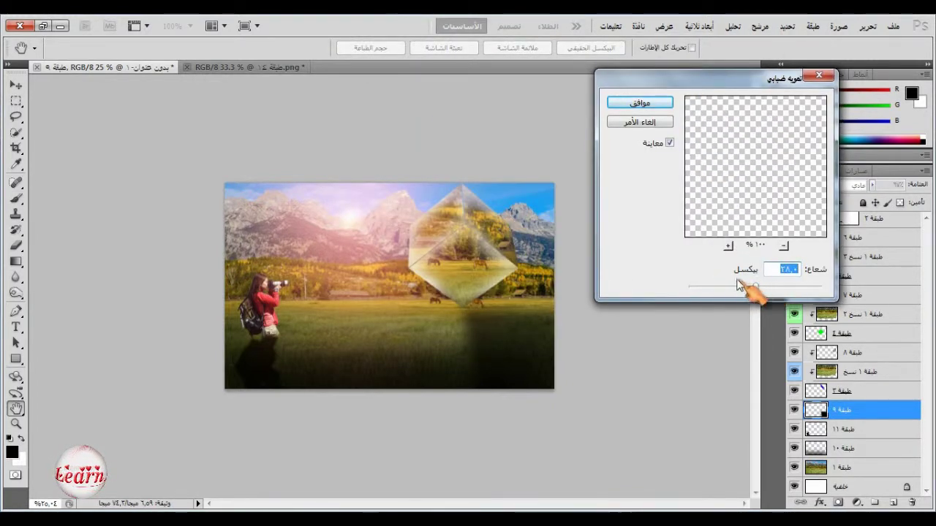
left_click(642, 104)
- Apply a 9.8 px Gaussian Blur to the photographer's shadow layer and set its opacity to 50%
left_click(848, 429)
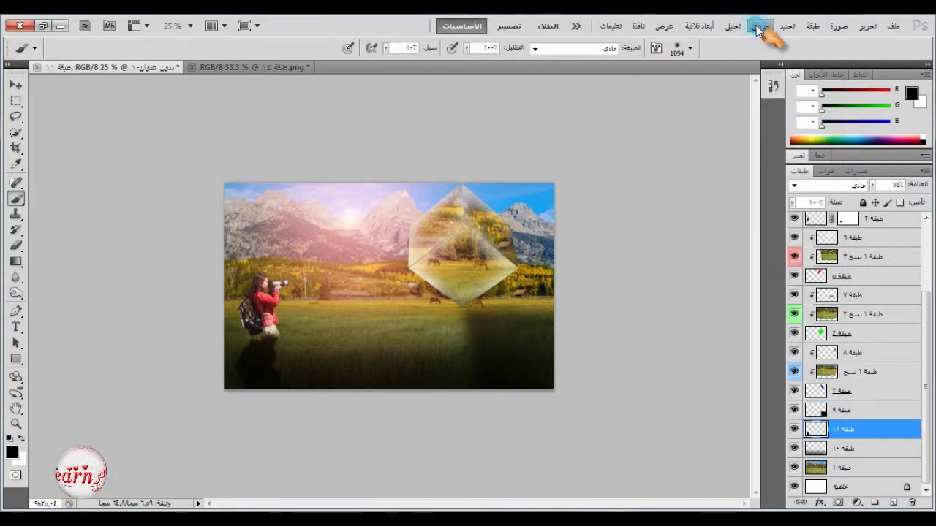
left_click(759, 28)
mouse_move(655, 268)
left_click(599, 251)
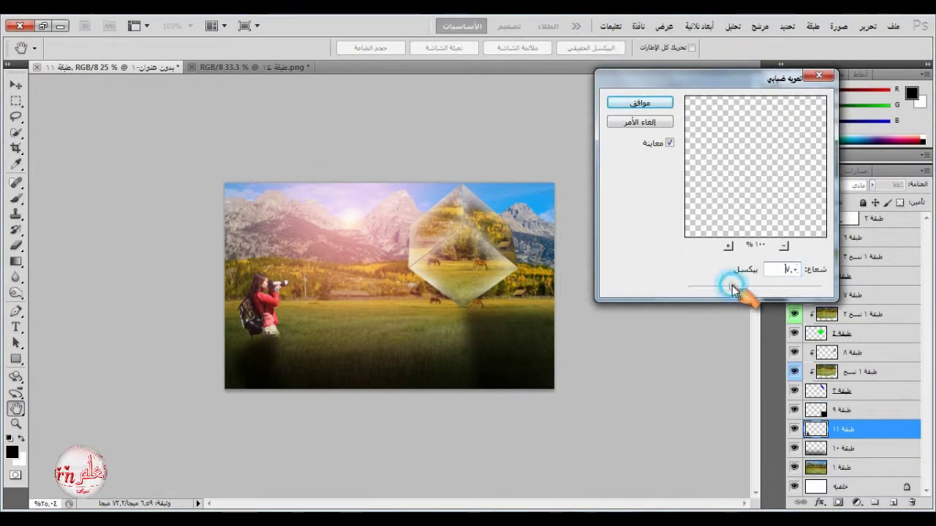
left_click_drag(733, 289, 738, 290)
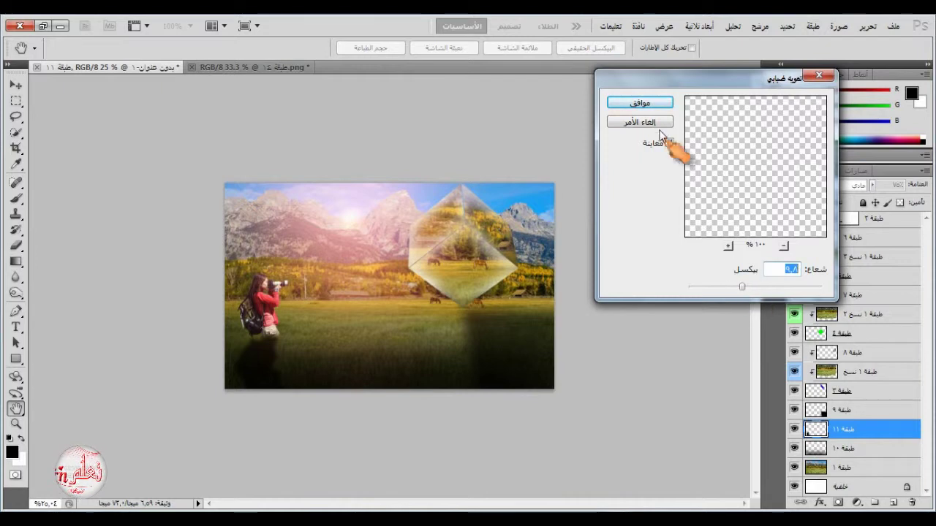
left_click(639, 103)
key("b")
left_click(871, 185)
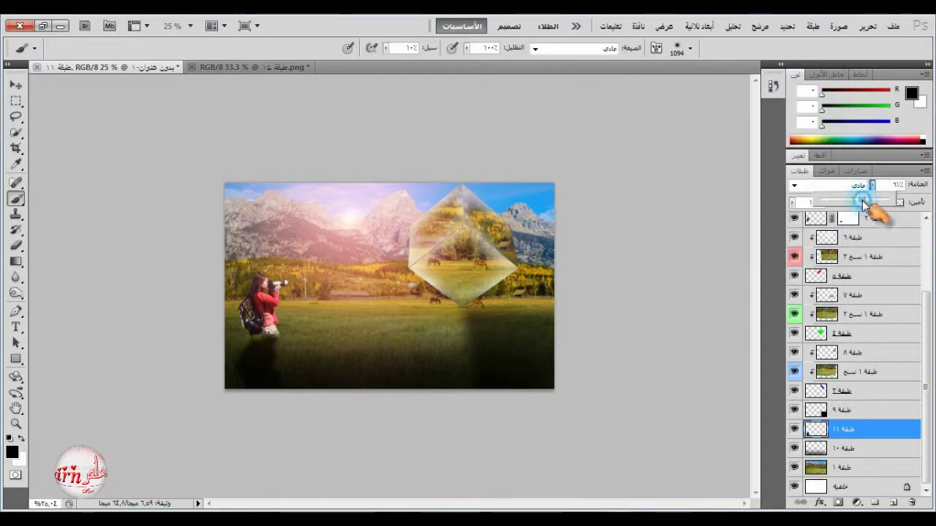
left_click_drag(874, 201, 856, 205)
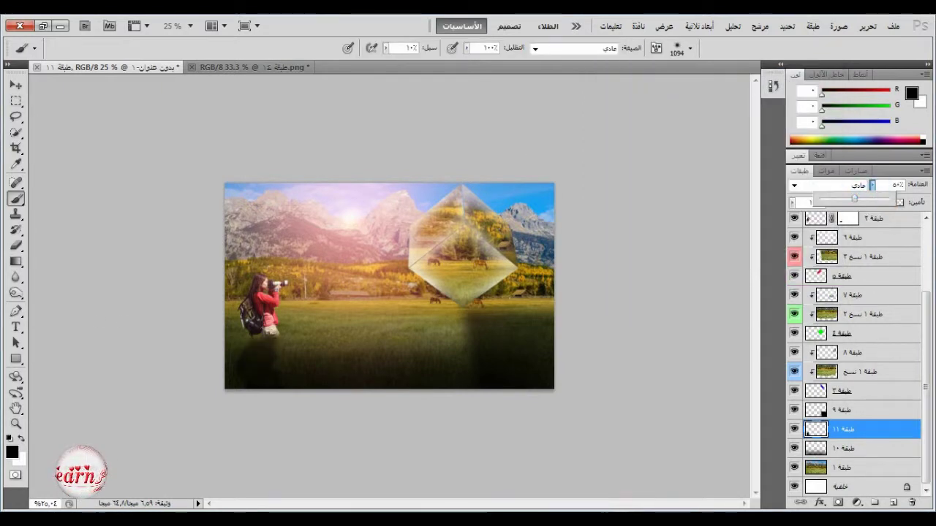
- Add a Levels adjustment layer above all layers and set its midtone input to 0.65
left_click(16, 86)
scroll(870, 284, "up", 4)
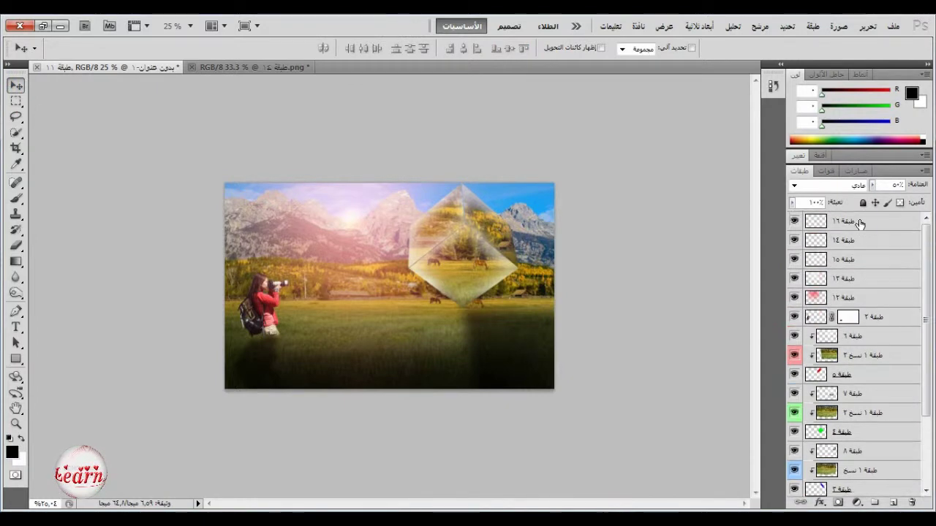
left_click(856, 503)
left_click(854, 298)
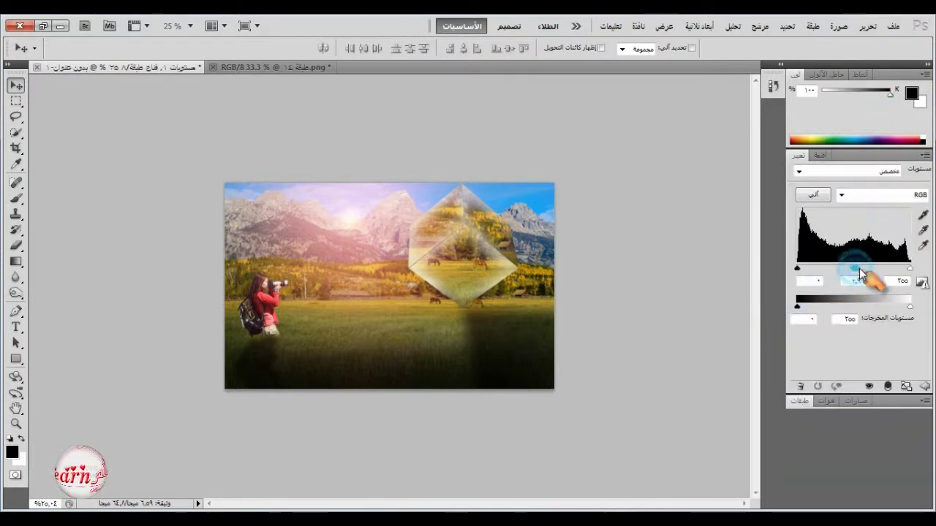
left_click_drag(859, 274, 867, 272)
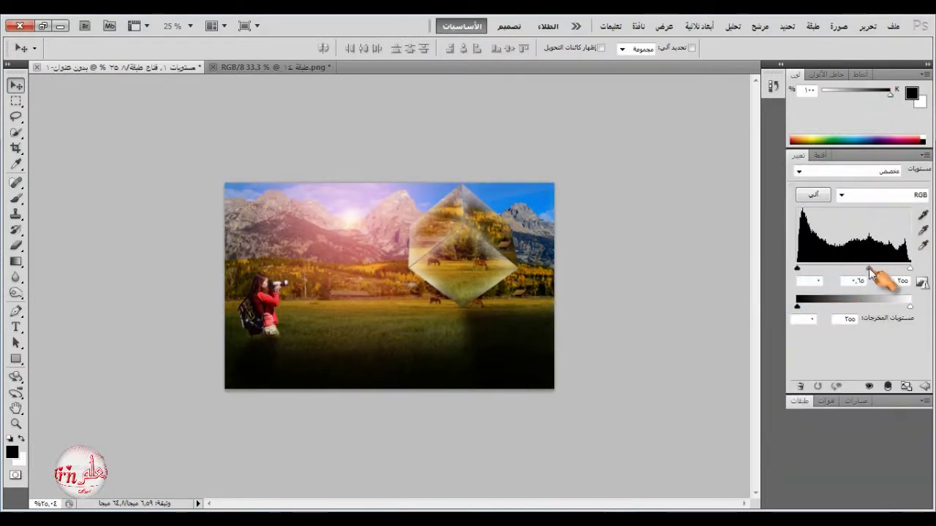
left_click(799, 401)
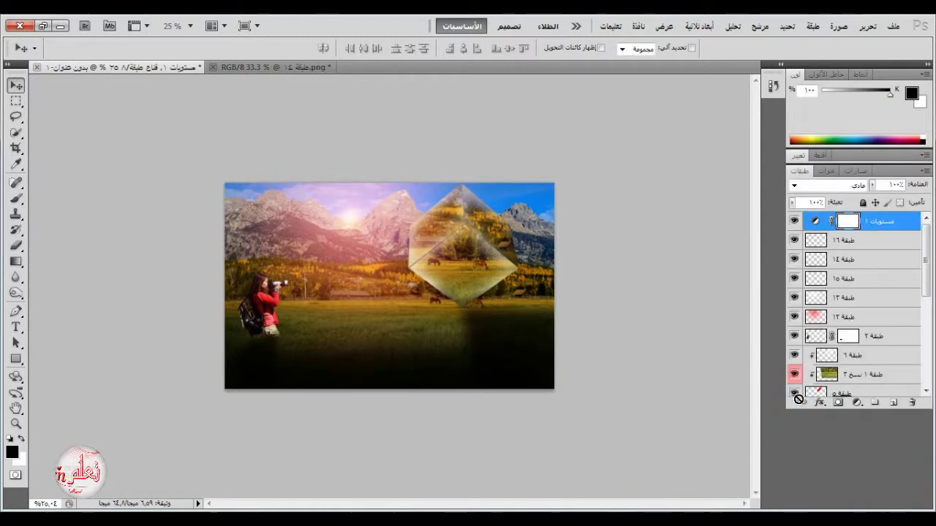
- Reduce the opacity of the grass-darkening layer to 77%
scroll(870, 338, "down", 4)
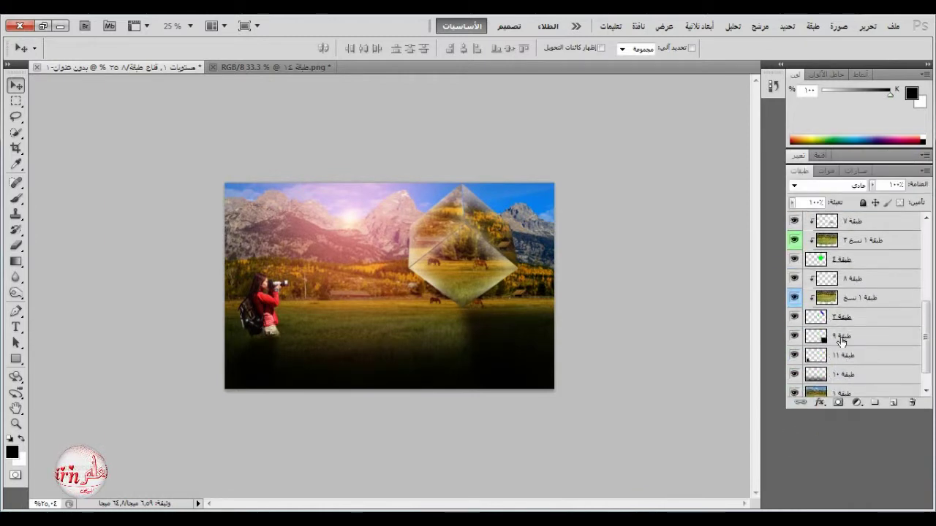
left_click(847, 371)
left_click_drag(873, 186, 861, 208)
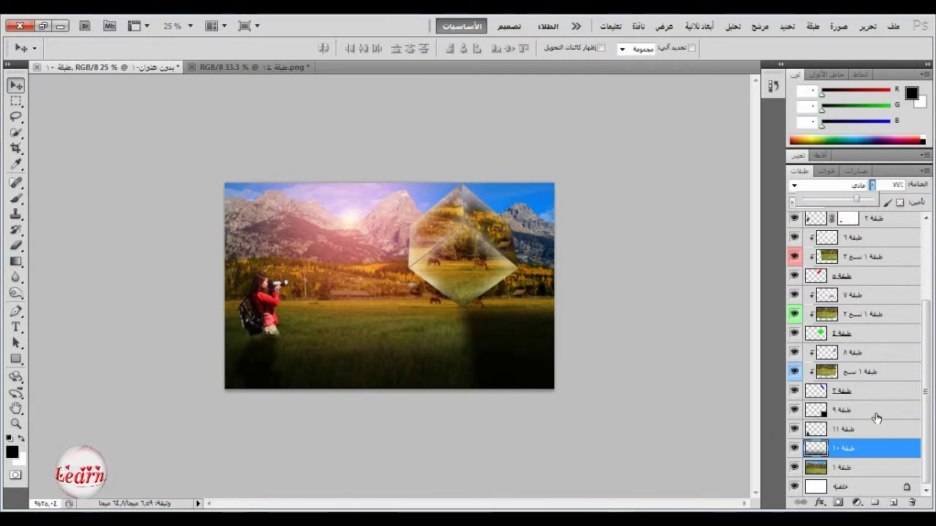
- Adjust the opacity of the cube's shadow layer and lower the photographer's shadow layer to about 43%
left_click(873, 410)
left_click(873, 411)
left_click_drag(873, 186, 868, 204)
left_click(863, 430)
left_click(871, 186)
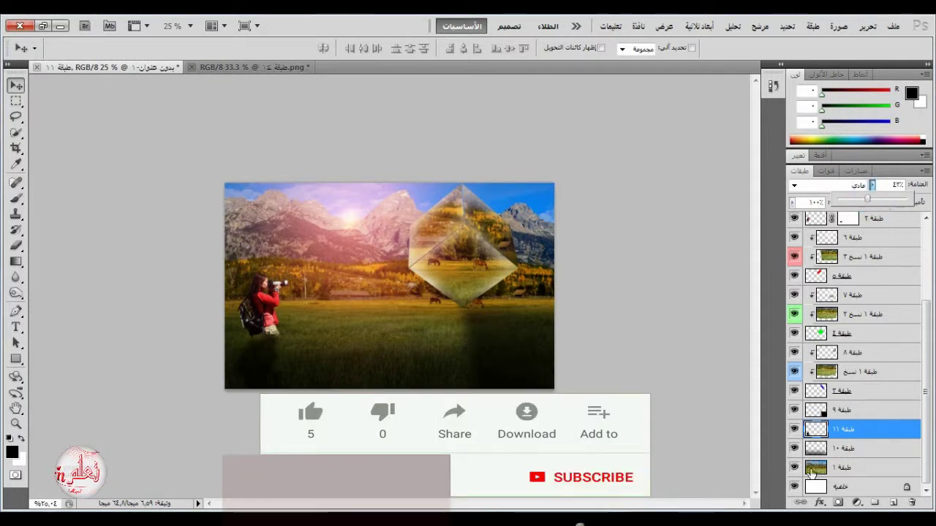
- Load the photographer's outline as a selection and add a new layer directly above the photographer
scroll(813, 410, "up", 3)
left_click(814, 296)
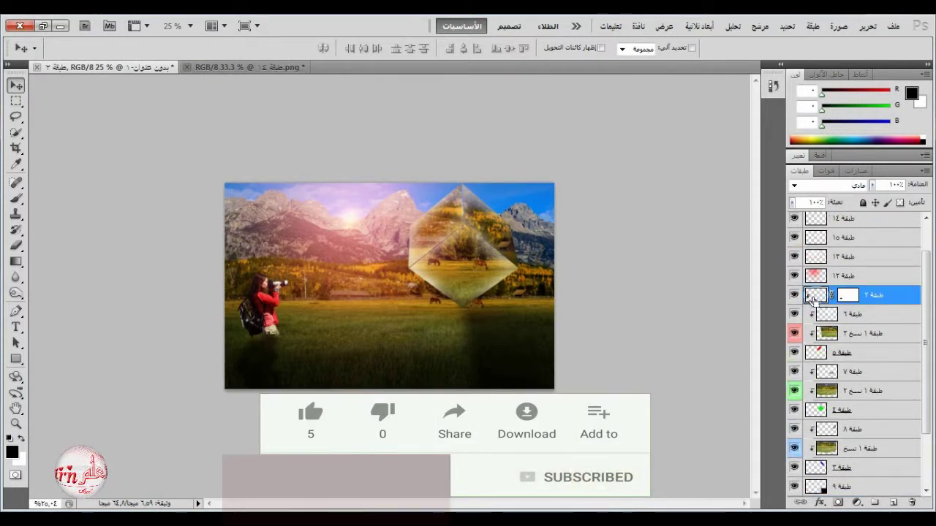
left_click(814, 297, "ctrl")
left_click(893, 503)
- Fill the photographer-shaped selection with mid gray on the new layer and set the layer to Overlay
left_click(867, 25)
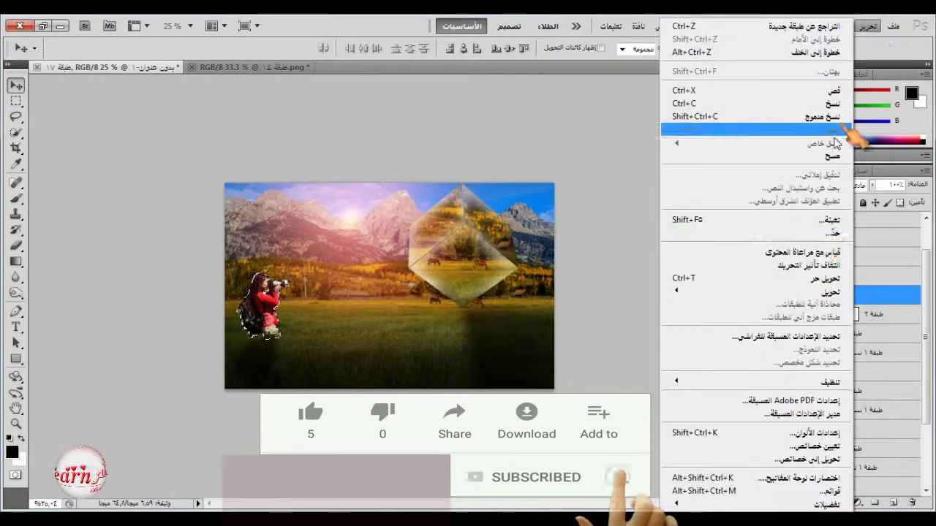
left_click(830, 220)
left_click(497, 167)
left_click(482, 248)
left_click(390, 159)
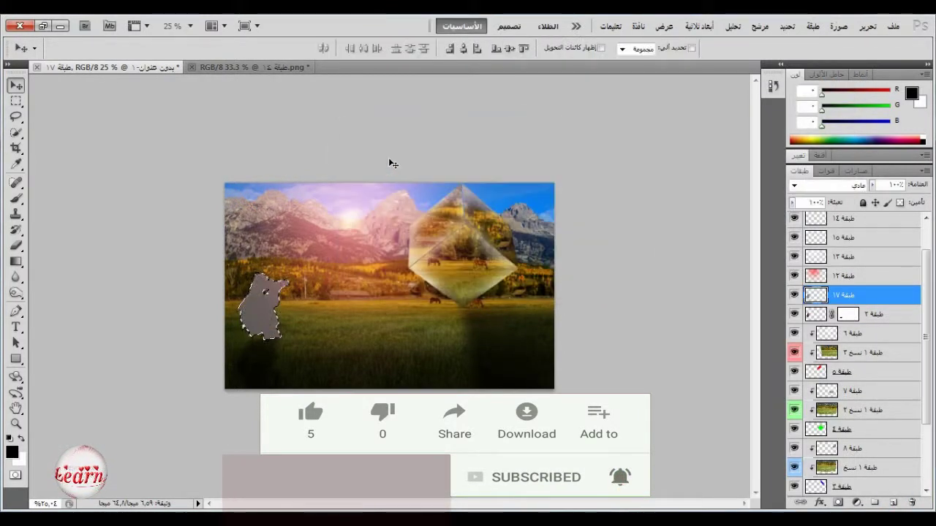
left_click(835, 186)
left_click(845, 189)
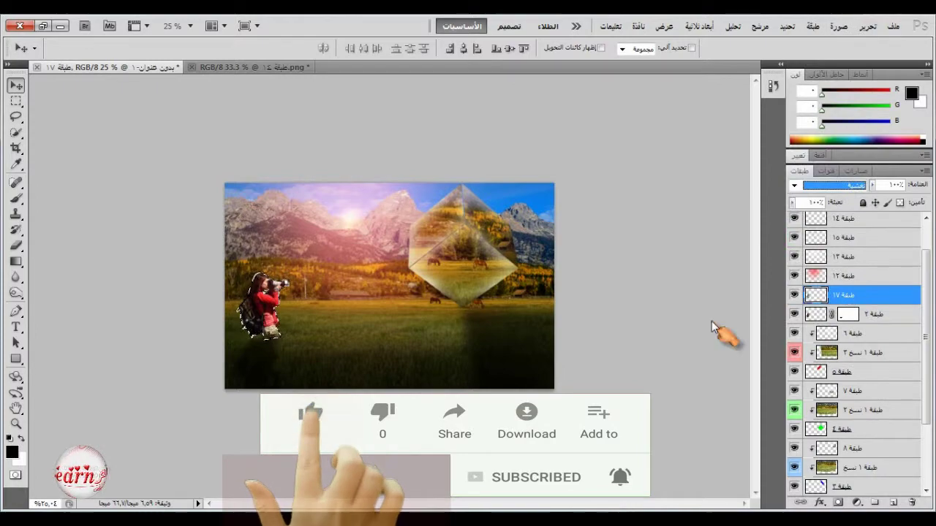
- Burn the photographer's shaded back on the gray Overlay layer with a 62 px brush, midtones range, 50% exposure
left_click(17, 294)
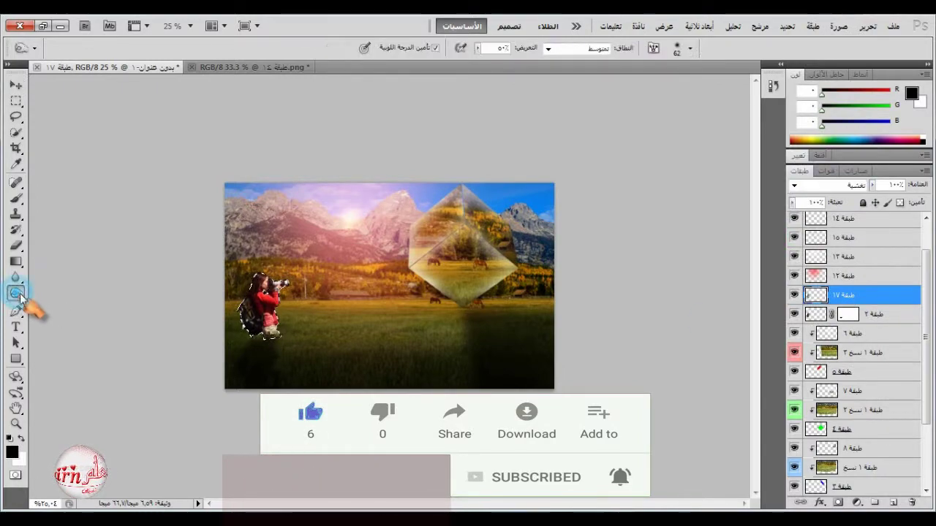
scroll(261, 346, "up", 3)
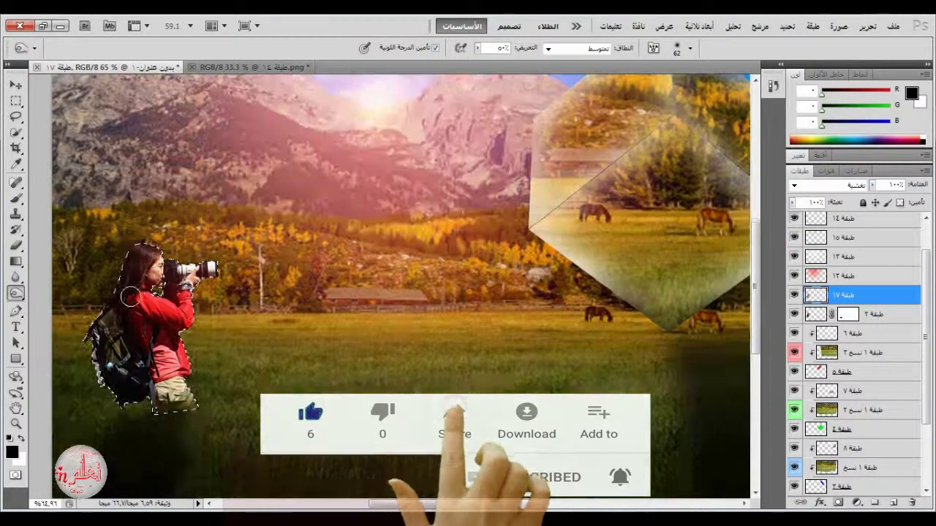
scroll(130, 296, "up", 1)
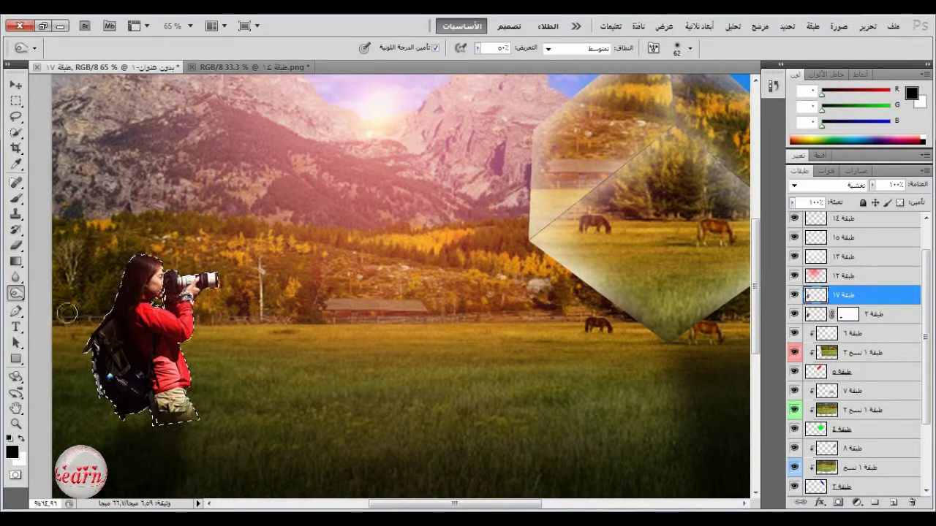
- Dodge the photographer's sunlit front with a 65 px brush at 50% exposure in the midtones, and switch back to the Burn tool
right_click(16, 293)
left_click(77, 291)
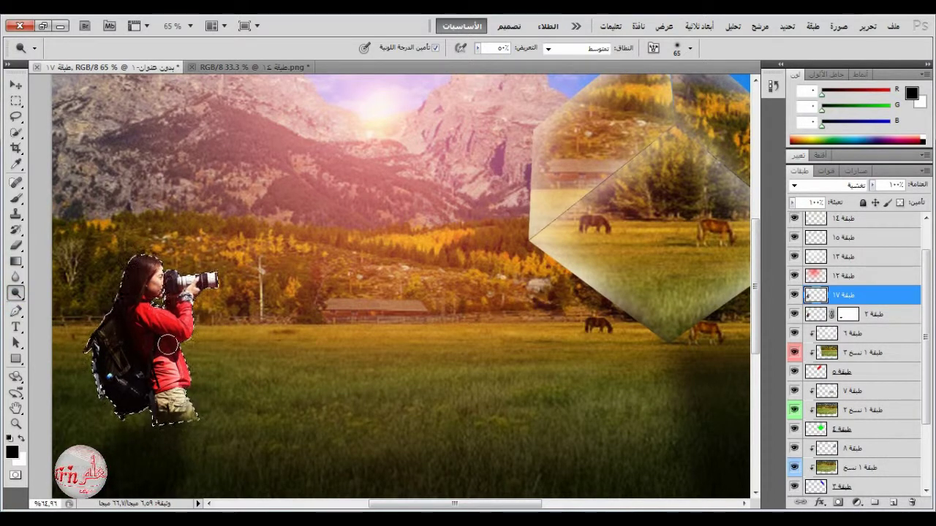
right_click(16, 293)
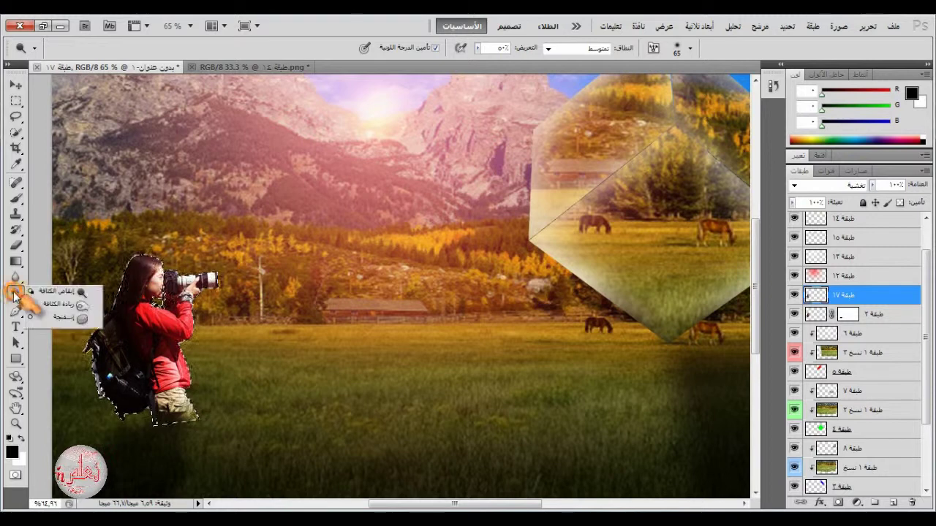
left_click(51, 315)
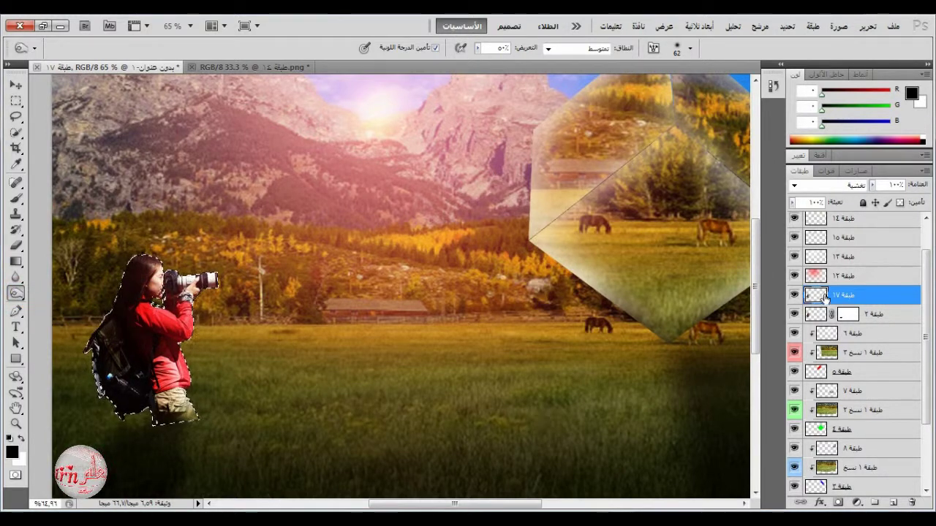
- Darken the photographer's back and backpack on the Overlay layer using a soft black 106 px brush at 10% flow
left_click(16, 198)
right_click(377, 141)
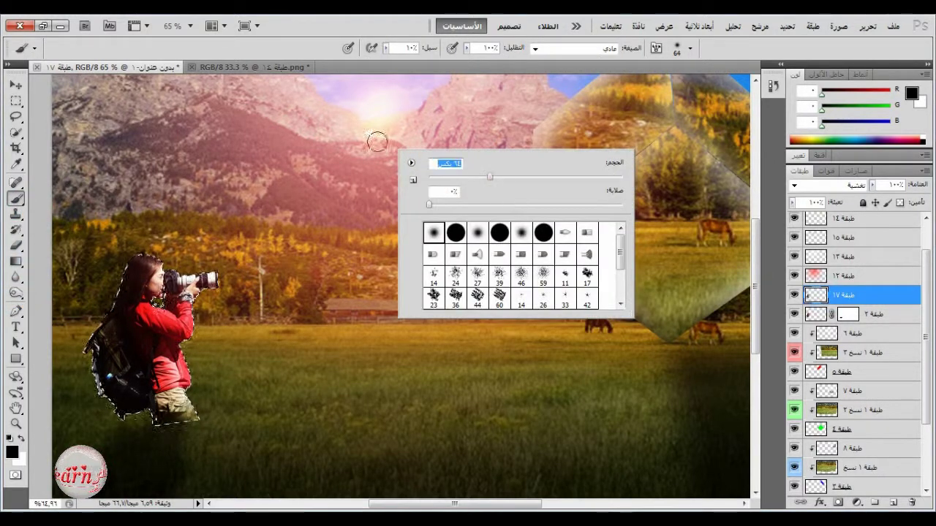
left_click(528, 177)
left_click(89, 319)
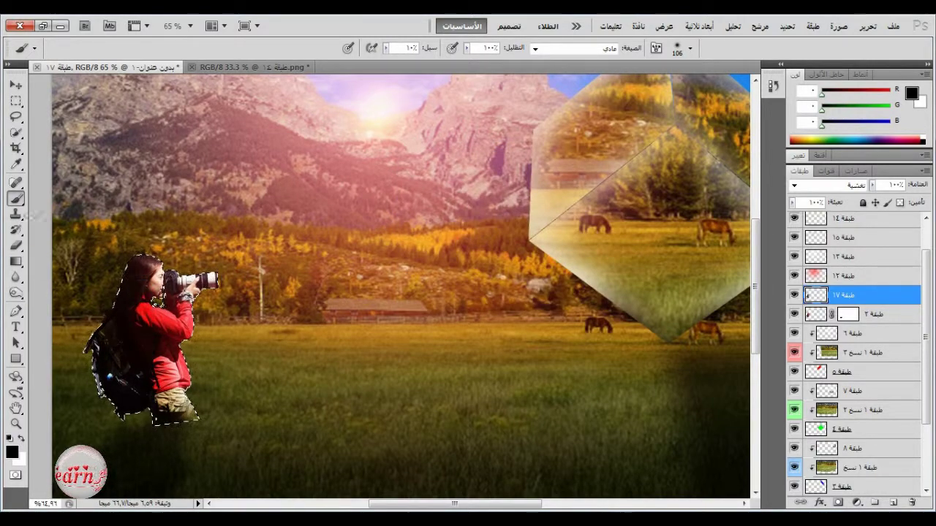
- Deselect the photographer's outline, switch to the Move tool and review the whole composite
left_click(16, 101)
left_click(209, 256)
scroll(208, 256, "down", 8)
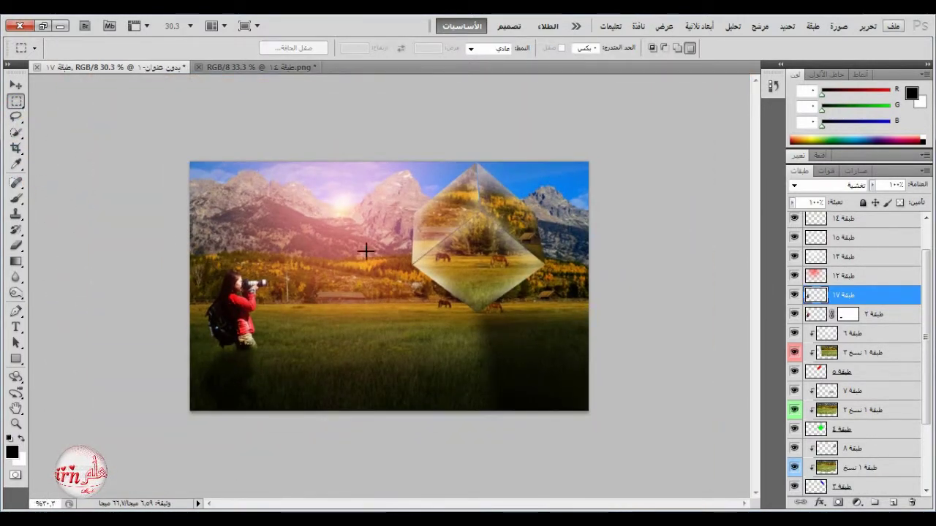
left_click(16, 85)
scroll(304, 237, "up", 2)
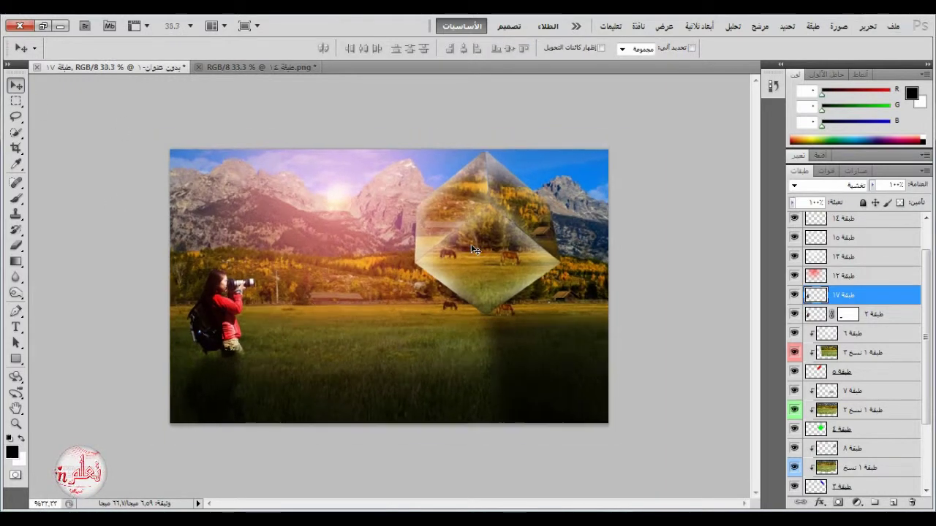
scroll(475, 251, "down", 1)
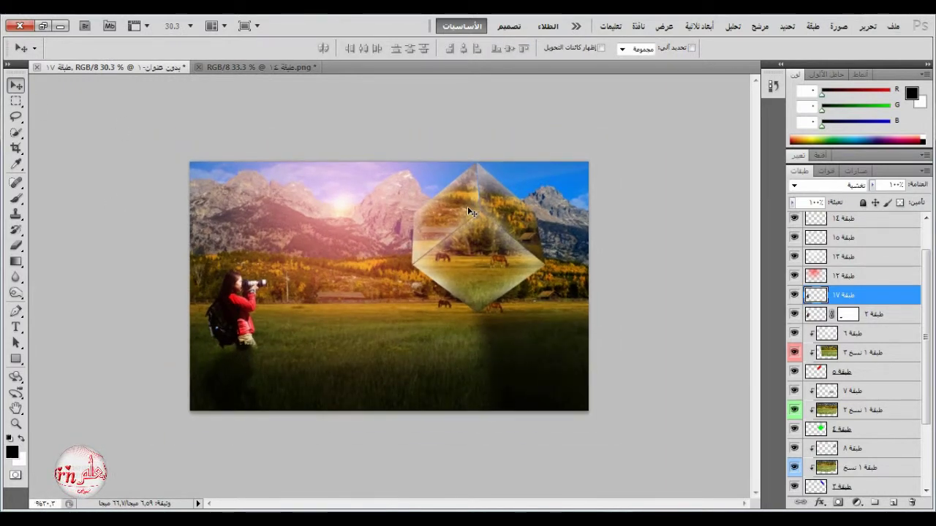
scroll(847, 387, "down", 1)
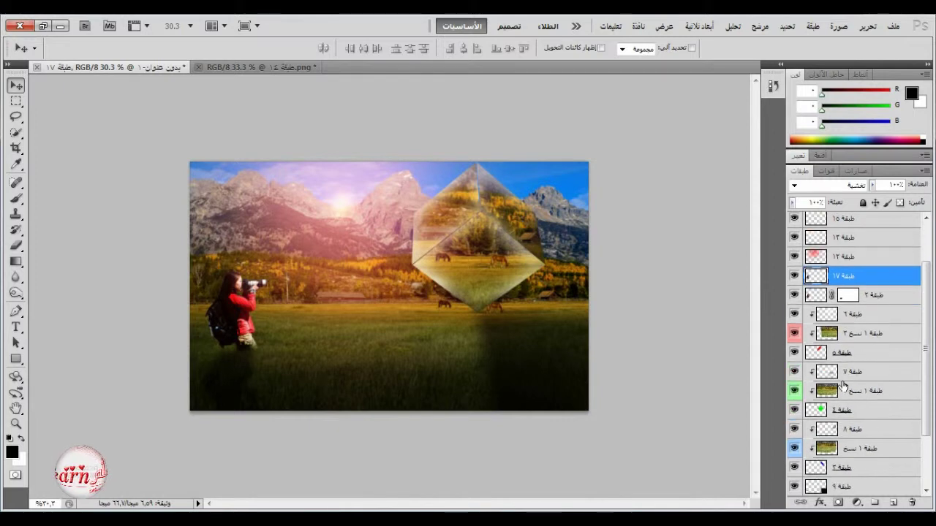
- On a new layer above طبقة ٦, paint soft white highlights along the cube's edges with a 106 px brush at 10% flow
left_click(833, 316)
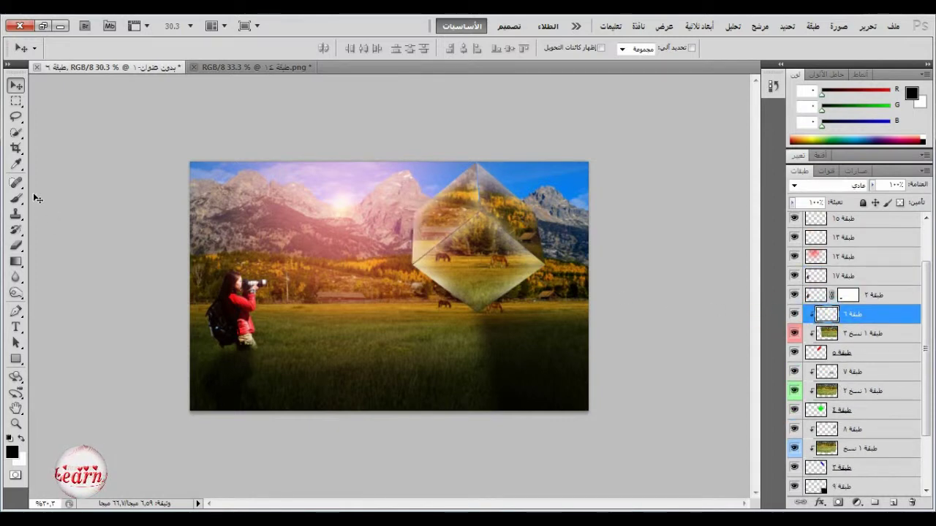
key("b")
left_click(22, 439)
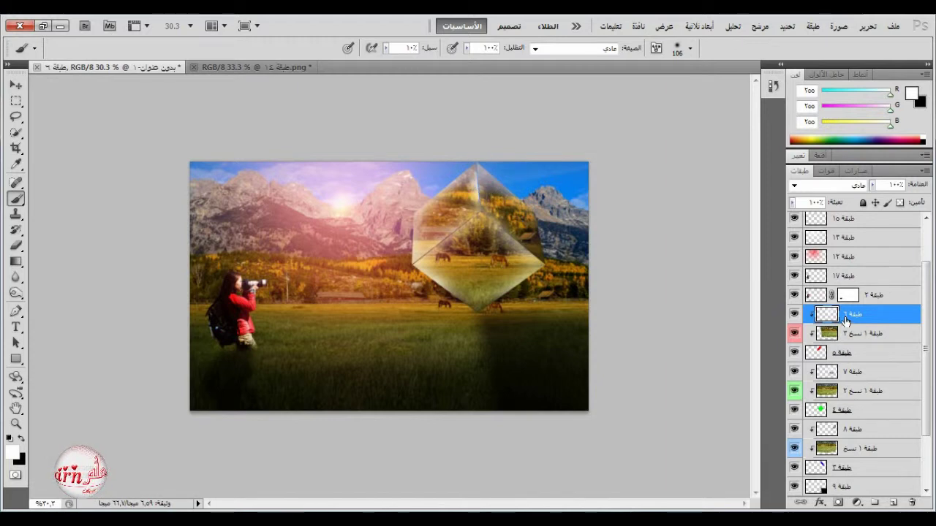
left_click(875, 503)
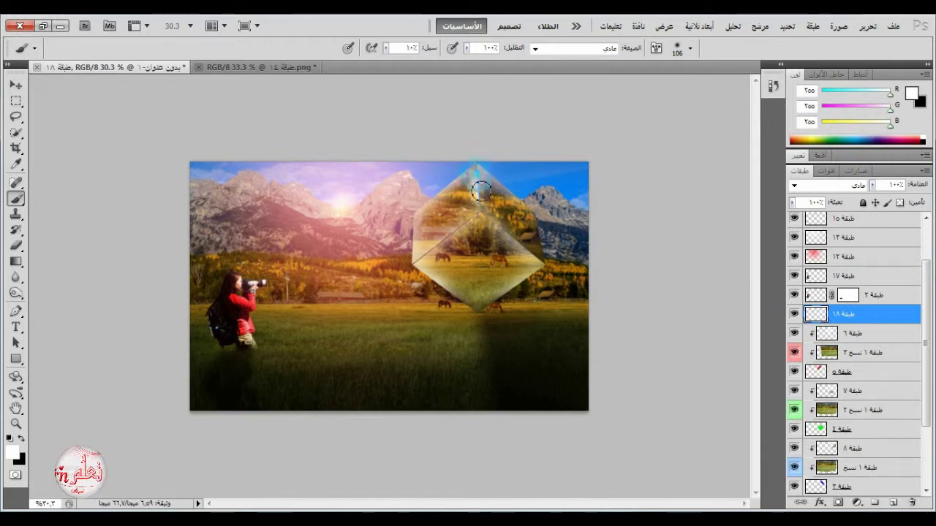
mouse_move(487, 223)
left_mouse_down()
mouse_move(516, 238)
mouse_move(550, 278)
left_mouse_up()
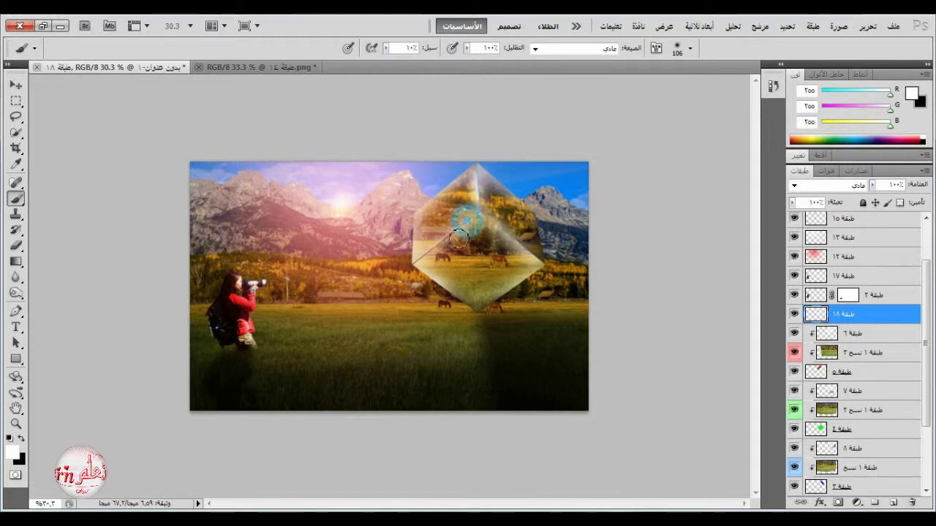
mouse_move(459, 239)
left_mouse_down()
mouse_move(425, 256)
mouse_move(484, 218)
left_mouse_up()
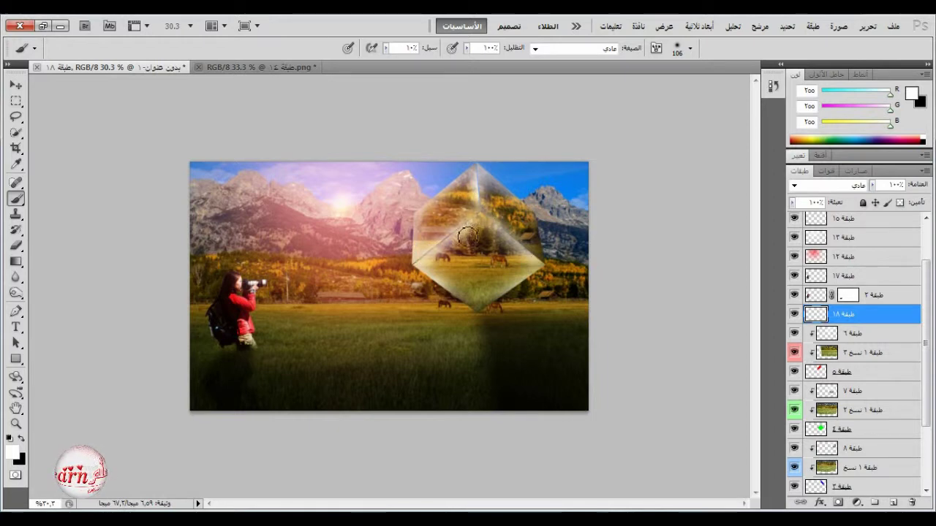
scroll(396, 275, "down", 2)
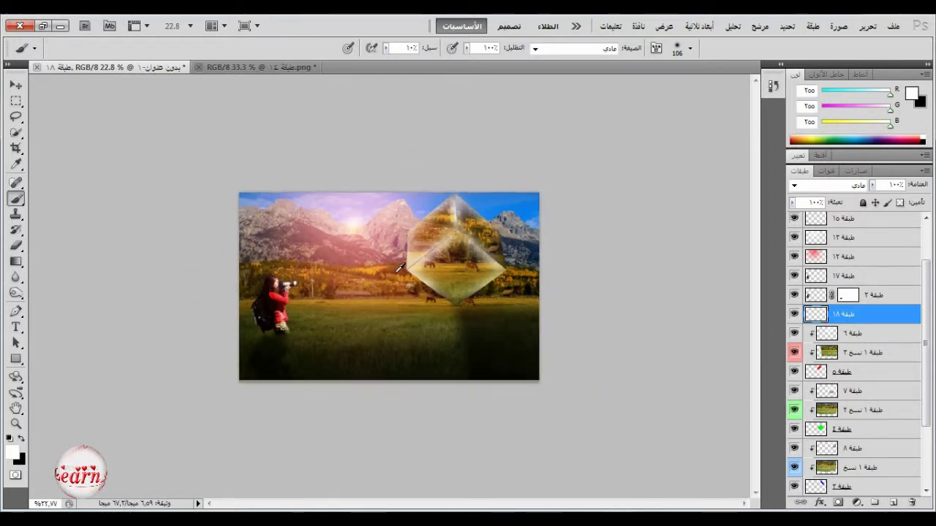
scroll(380, 283, "up", 1)
left_click(16, 85)
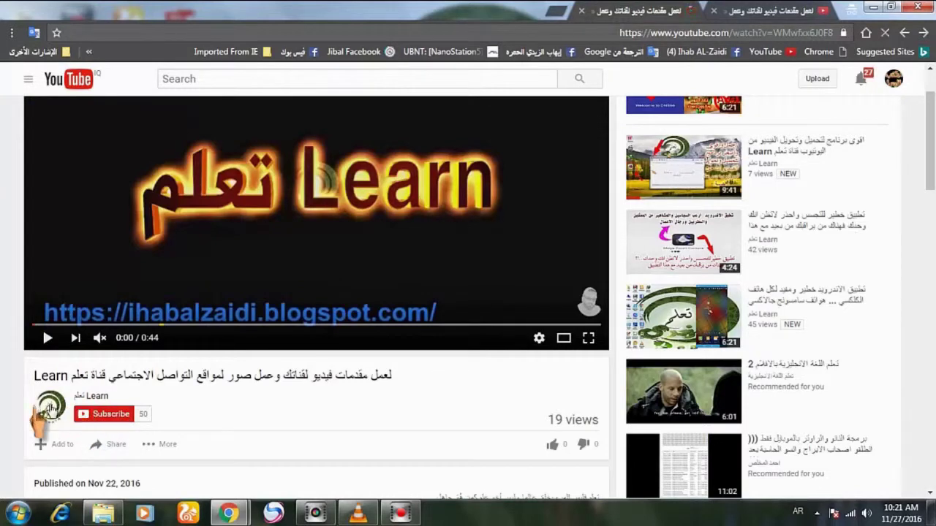
- On the YouTube video page in Chrome, subscribe to the تعلم Learn channel and save the setting to receive all its notifications
left_click(108, 415)
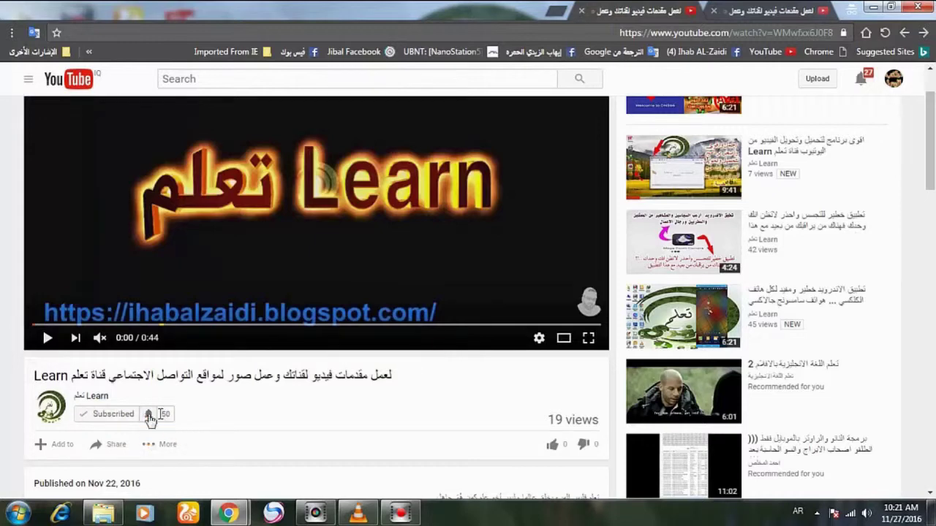
left_click(149, 415)
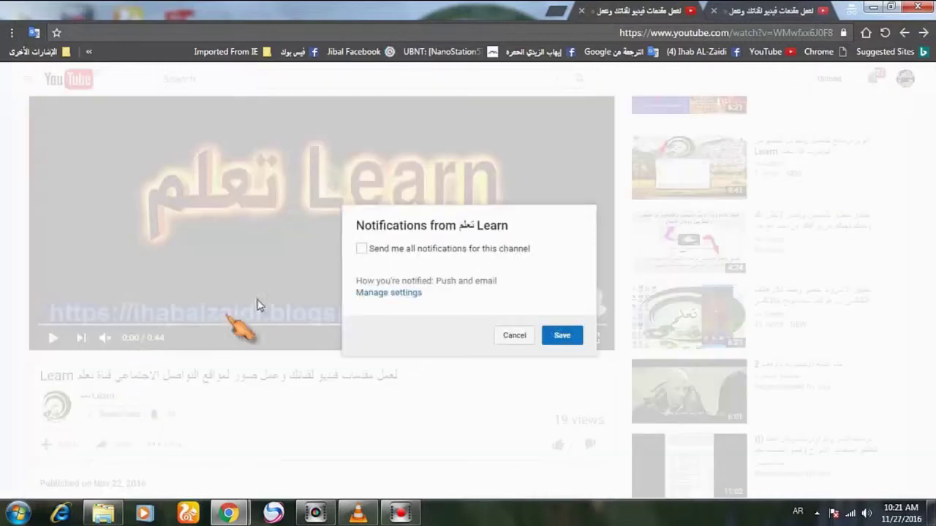
left_click(361, 249)
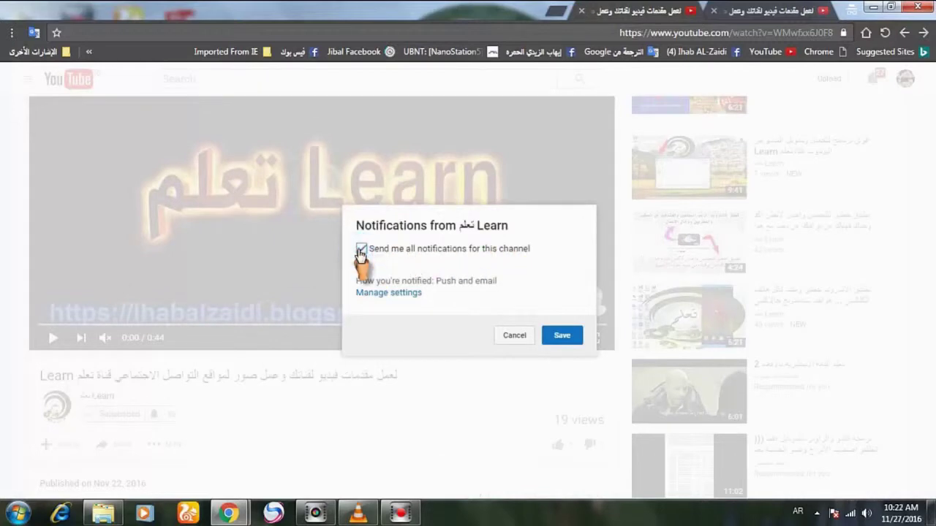
left_click(561, 336)
- Like the channel's video and open its sharing options
scroll(403, 356, "down", 1)
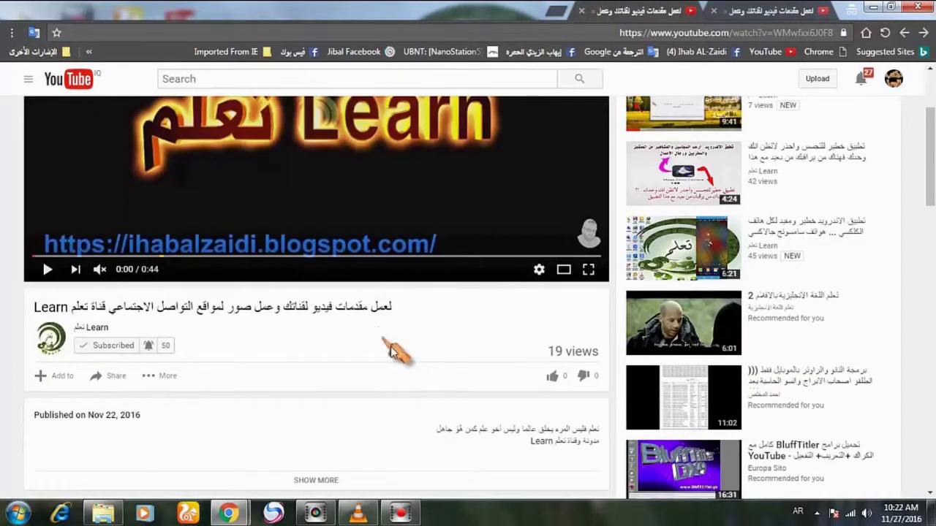
scroll(390, 351, "down", 1)
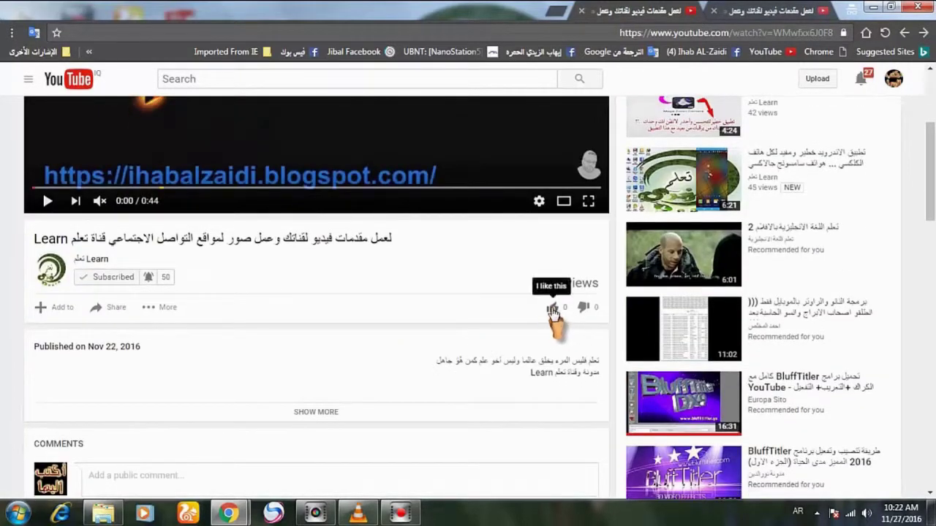
left_click(554, 309)
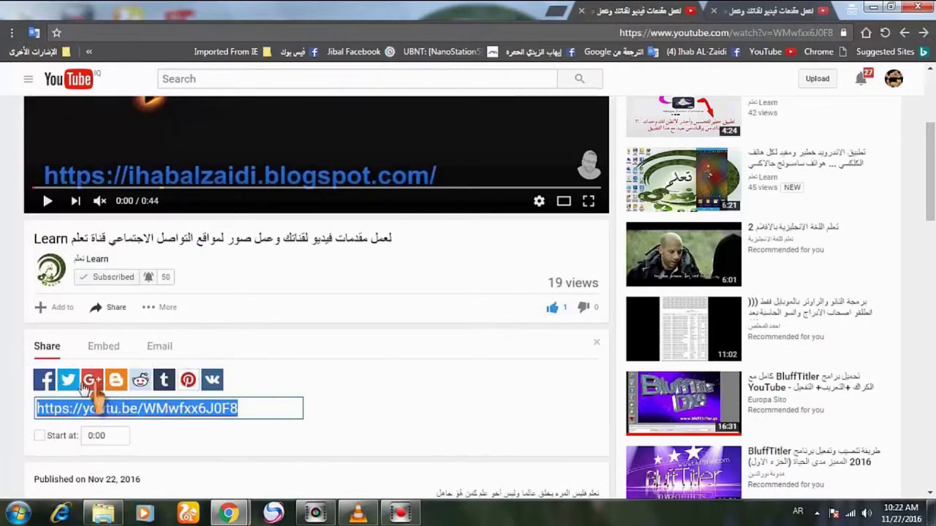
- Start a public comment in the comments section under the video
scroll(366, 390, "down", 2)
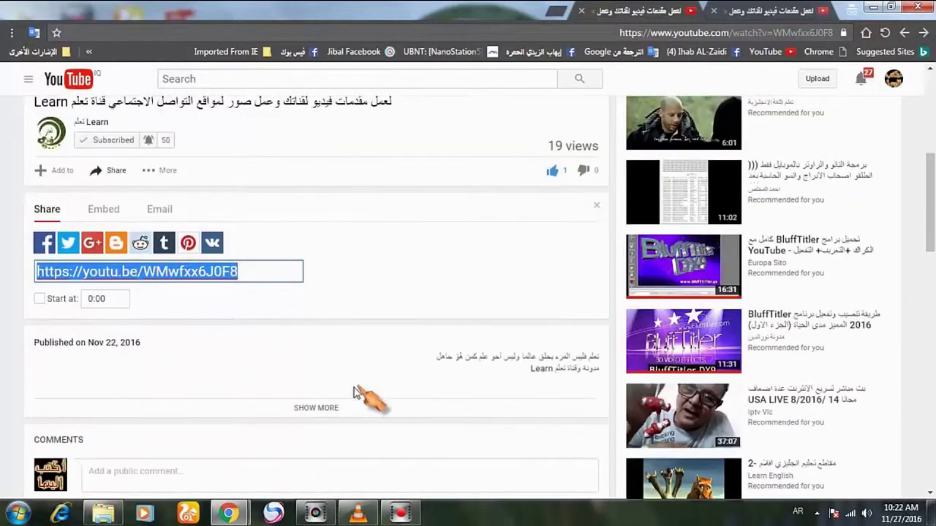
scroll(281, 437, "down", 1)
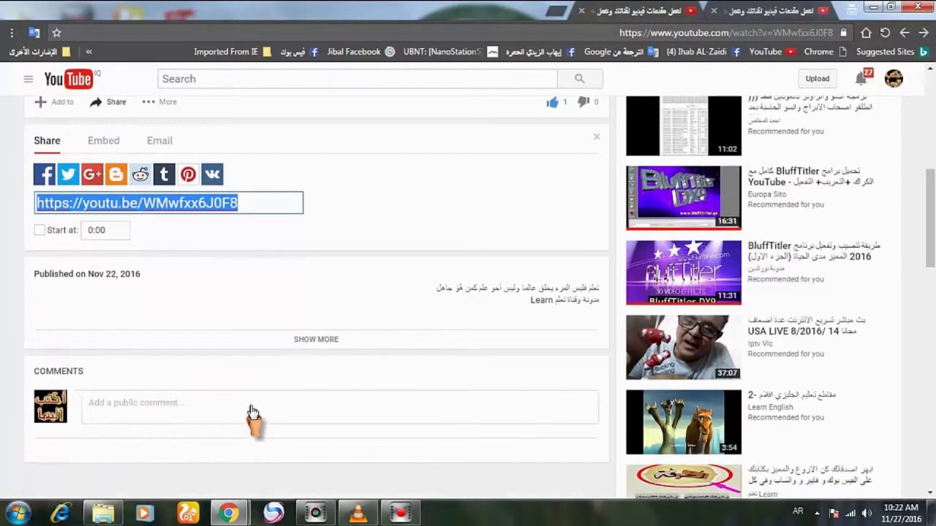
left_click(252, 405)
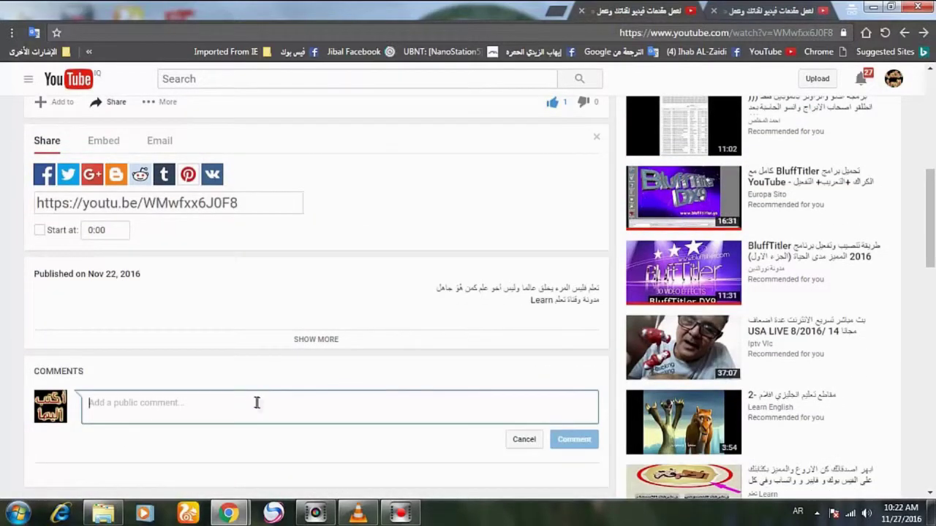
type("1")
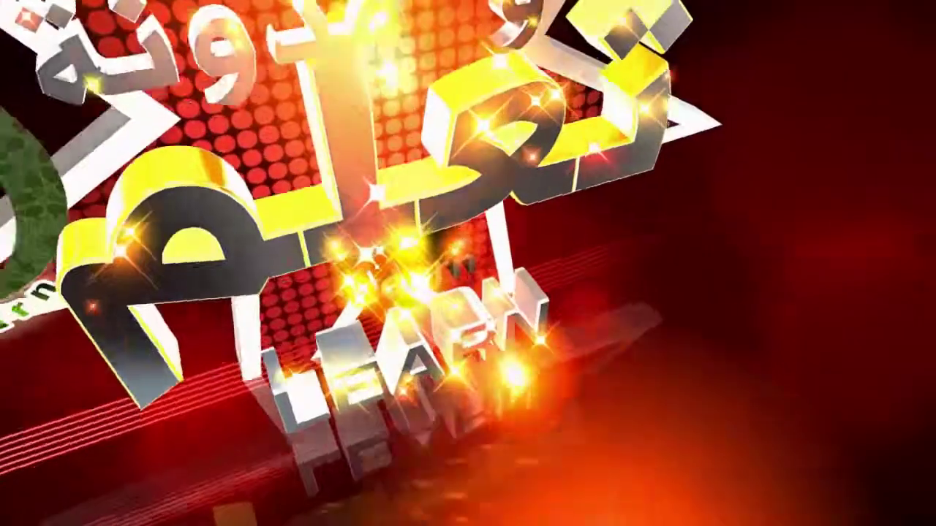